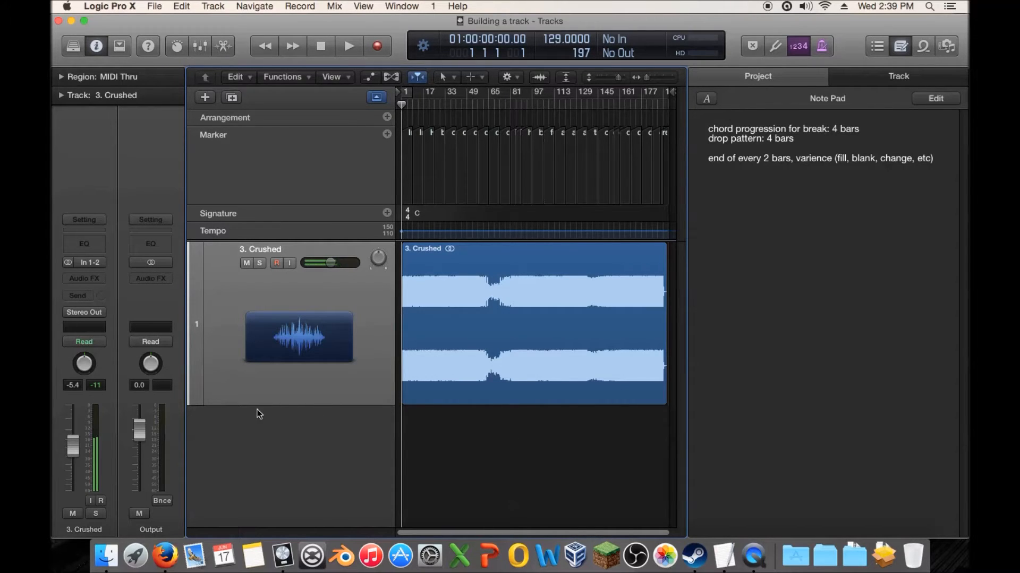
mouse_move(401, 533)
mouse_down()
mouse_move(444, 533)
mouse_move(381, 532)
mouse_up()
drag(644, 75, 616, 81)
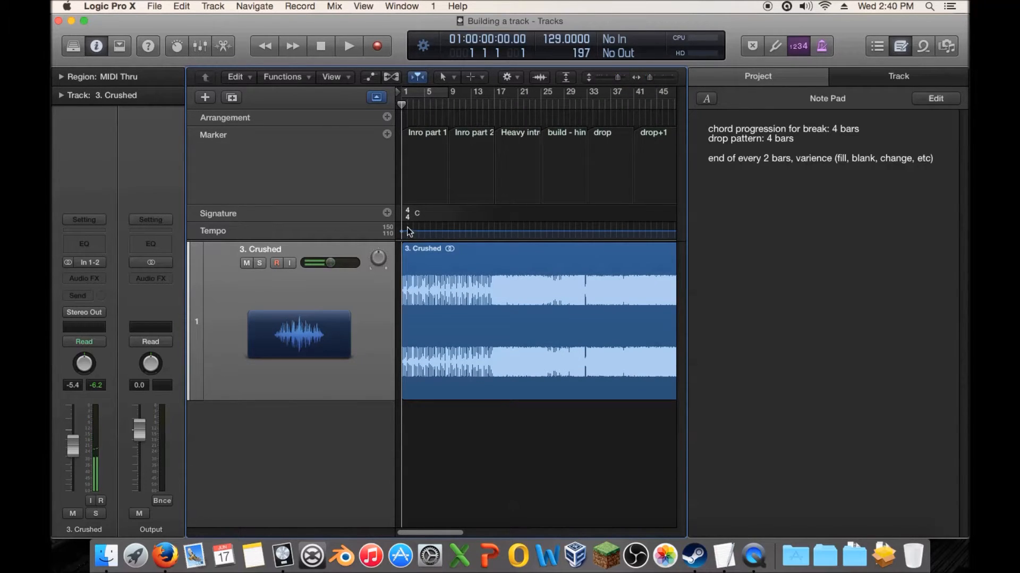
drag(649, 78, 647, 79)
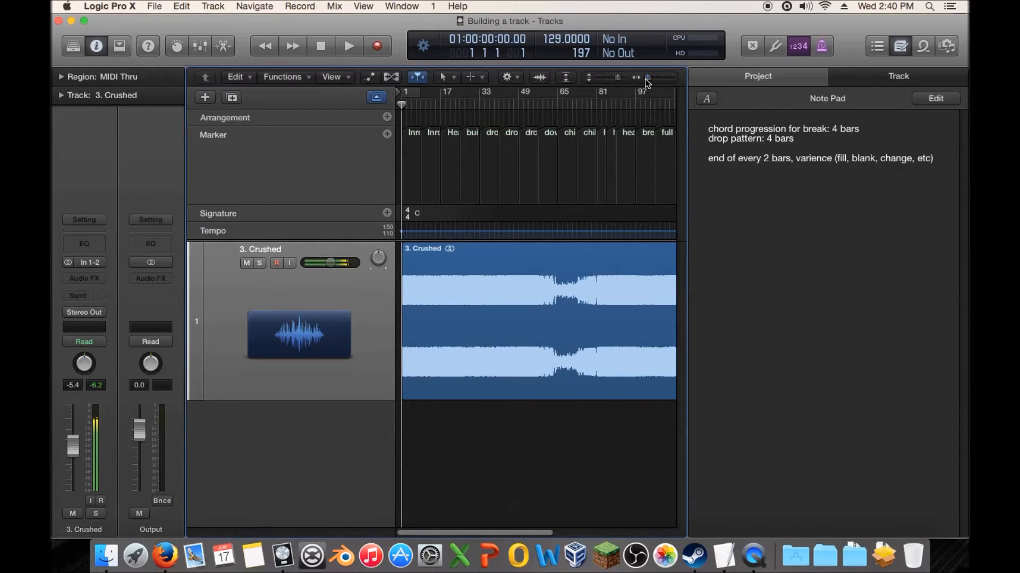
drag(618, 80, 614, 80)
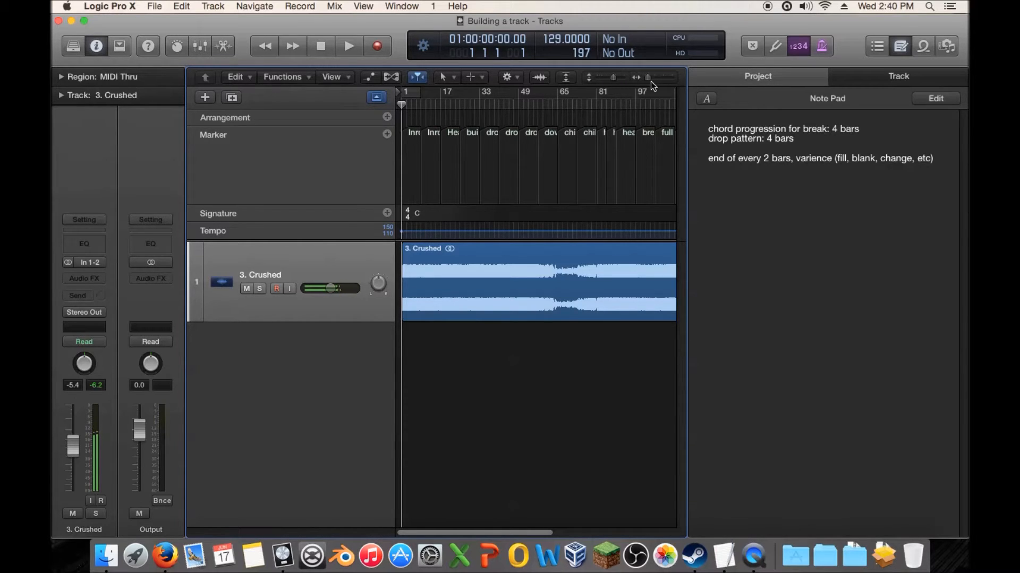
drag(649, 78, 655, 78)
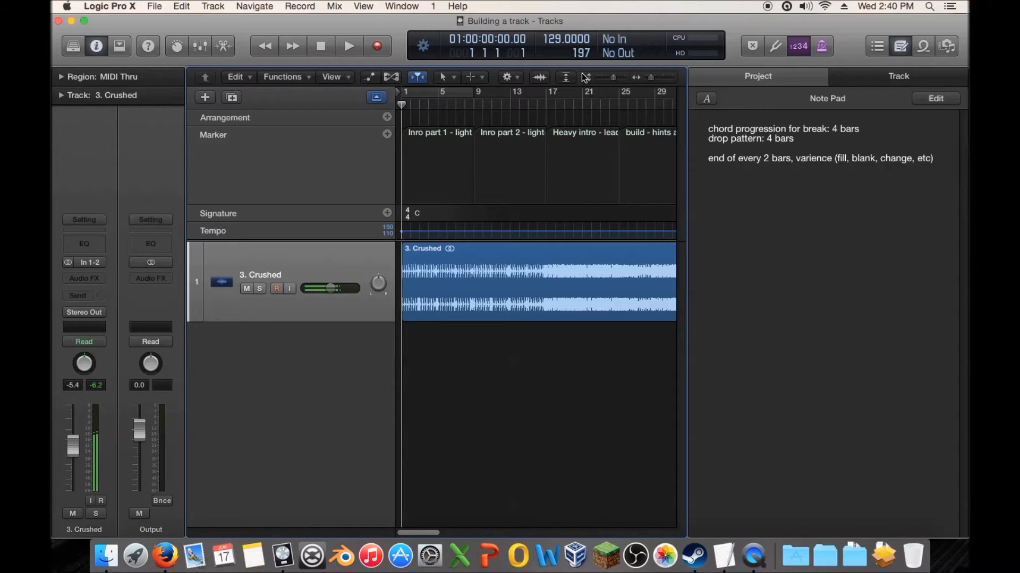
drag(615, 76, 648, 77)
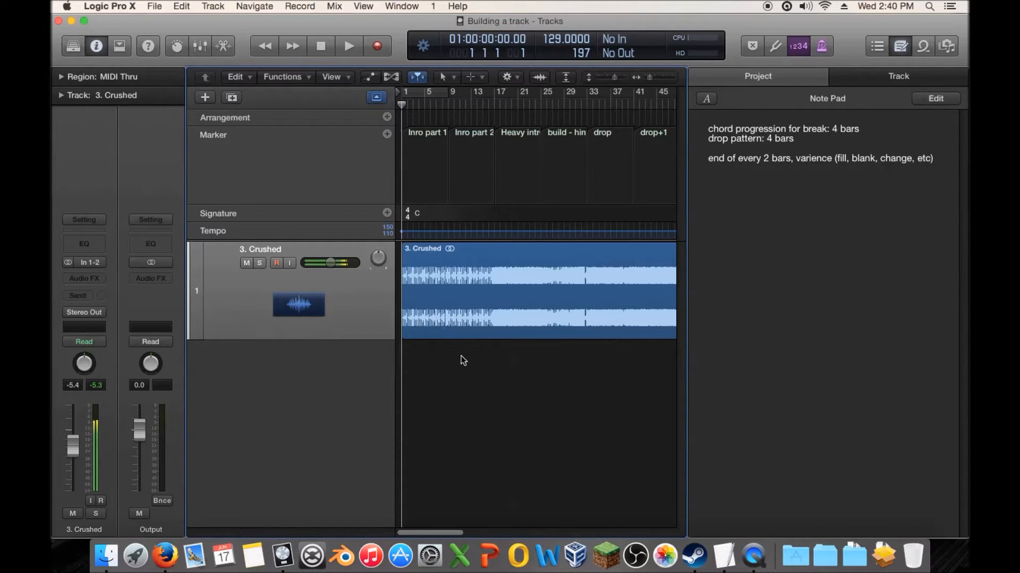
Step: Create one new software instrument track with its default sound and hide the Library
click(204, 97)
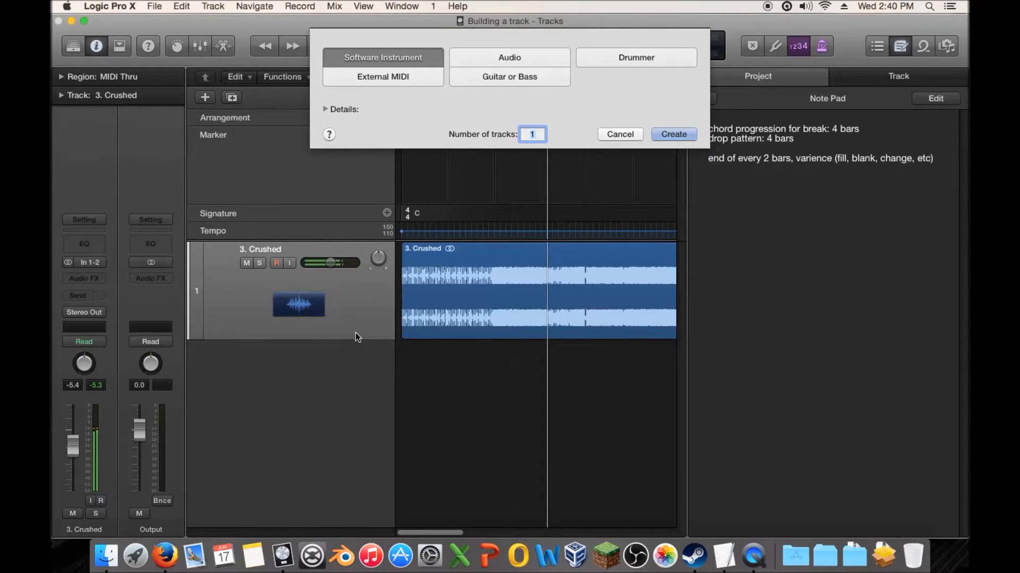
key(Return)
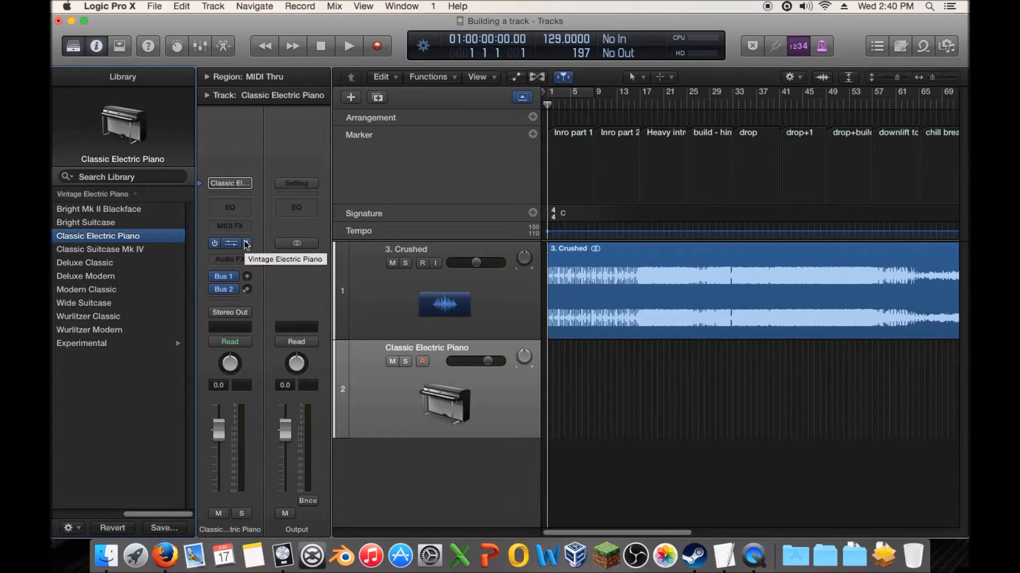
click(74, 49)
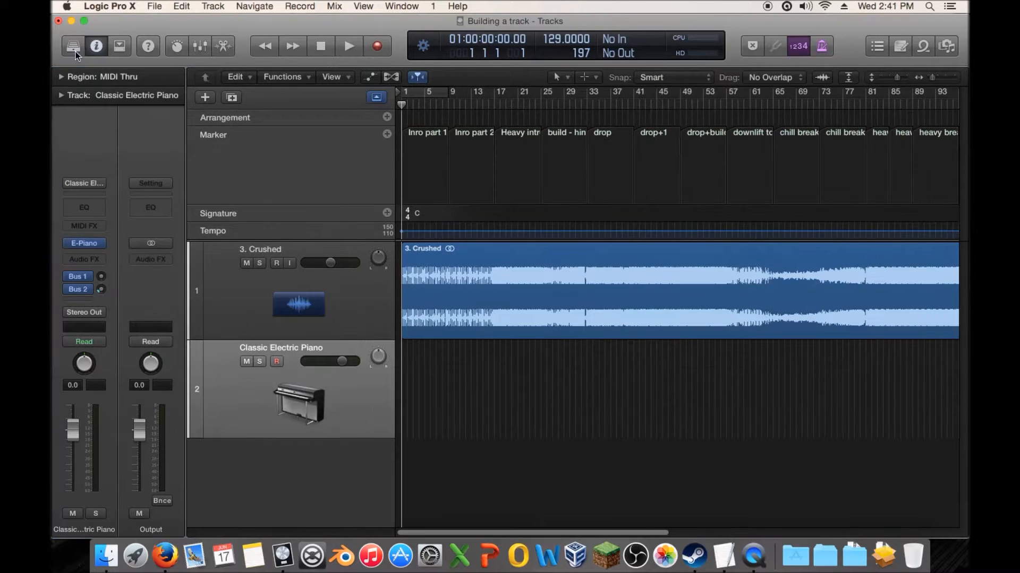
click(96, 244)
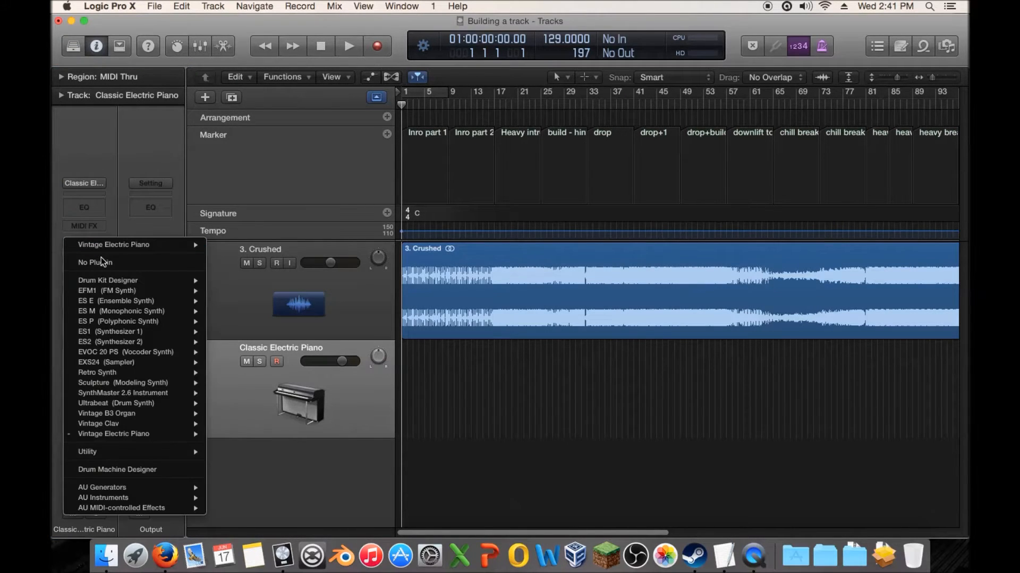
click(116, 134)
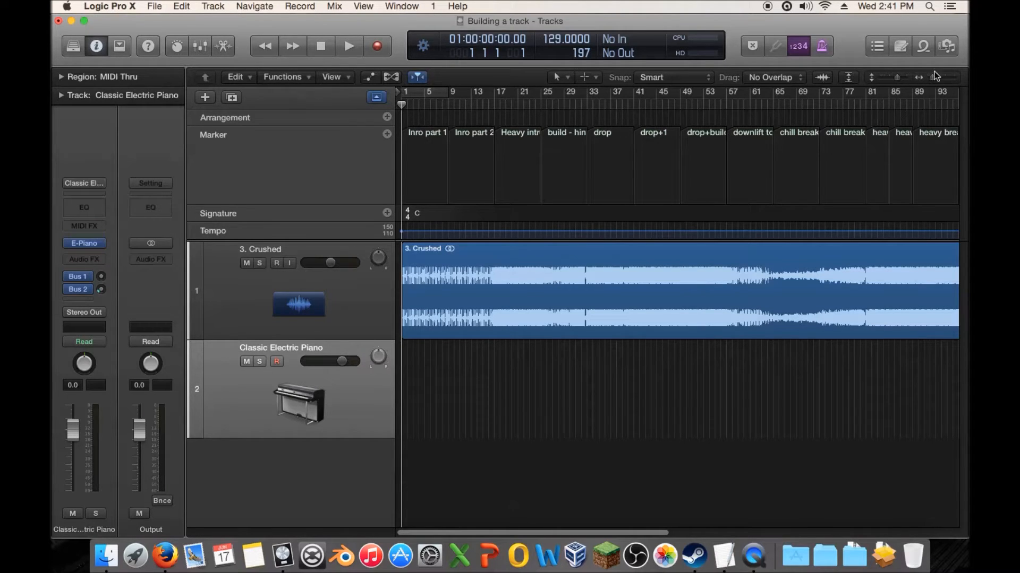
Step: Shrink the Crushed reference track to its minimum height
drag(932, 76, 933, 79)
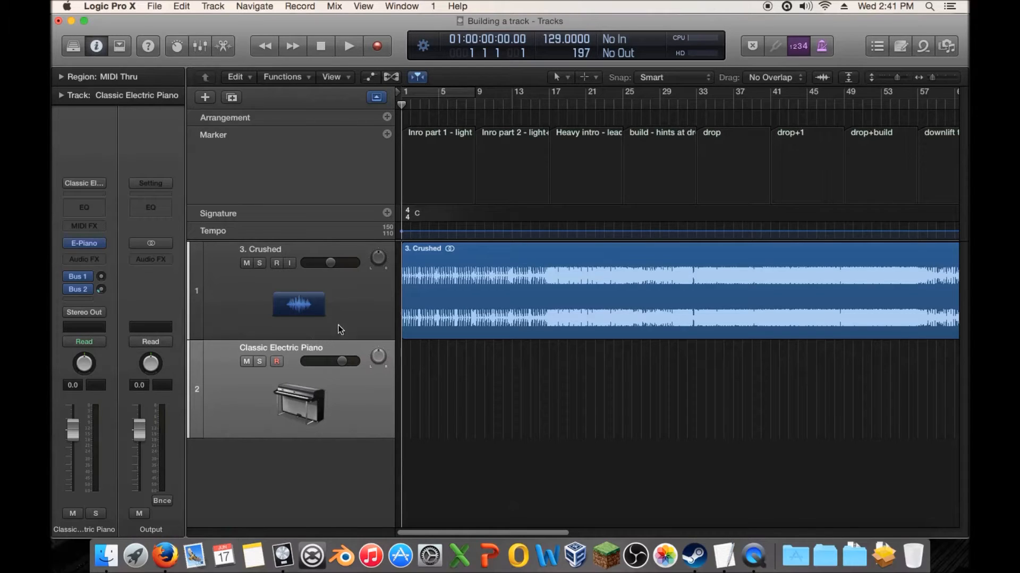
drag(337, 340, 340, 238)
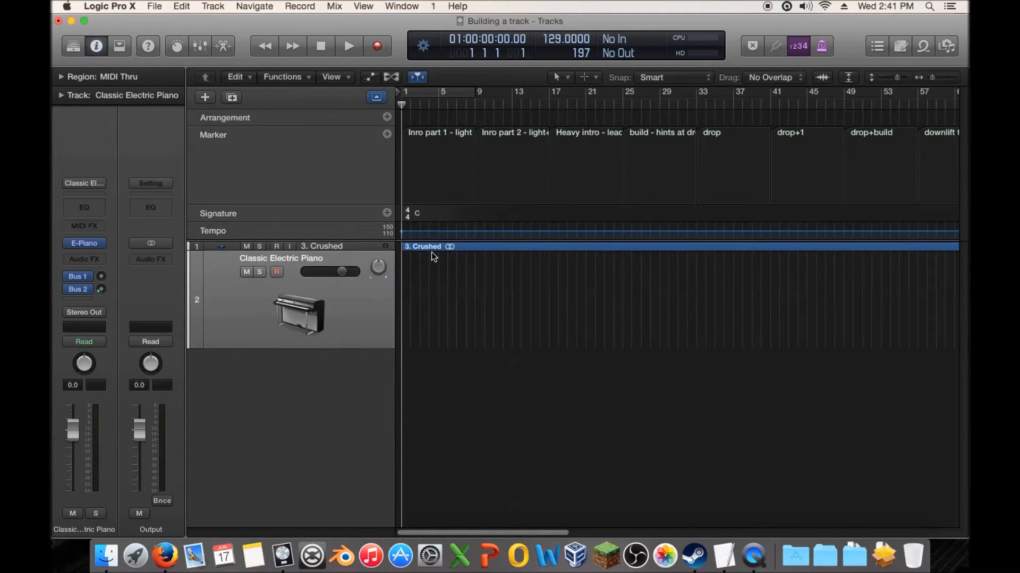
Step: Open the project notes and add the line "2x 2 bar sections" below the drop pattern line
click(901, 46)
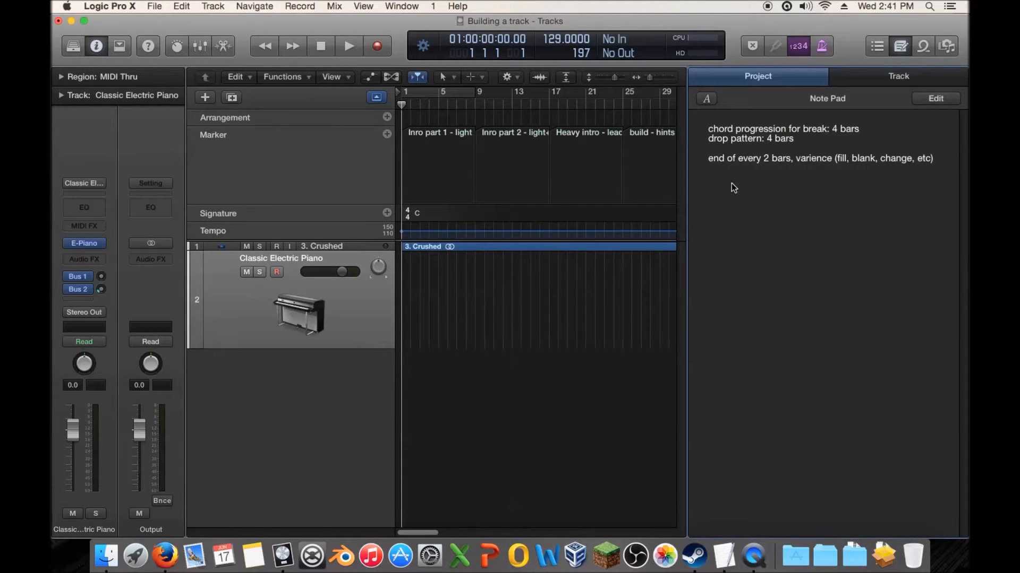
double_click(716, 132)
click(881, 137)
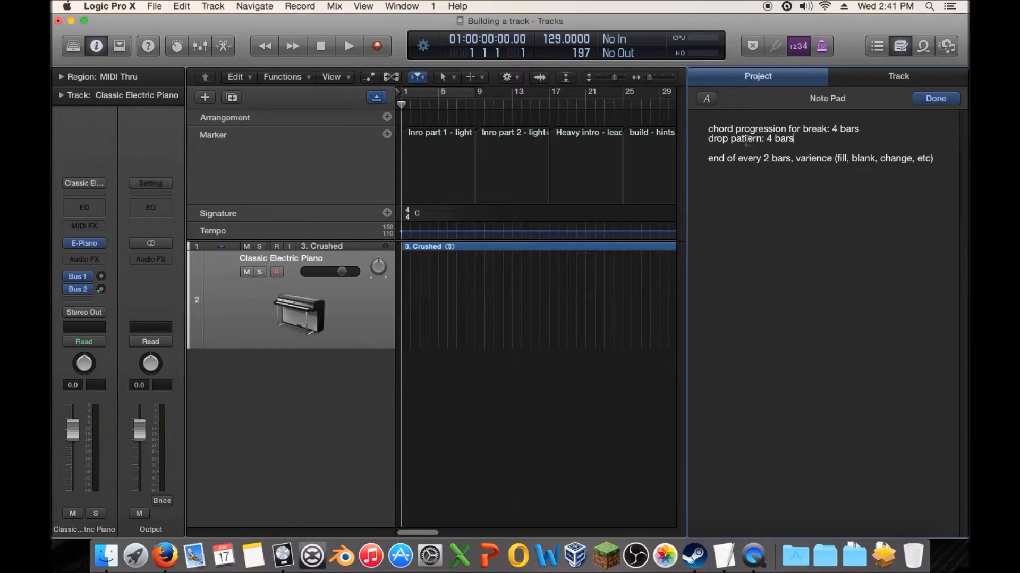
click(835, 147)
key(Return)
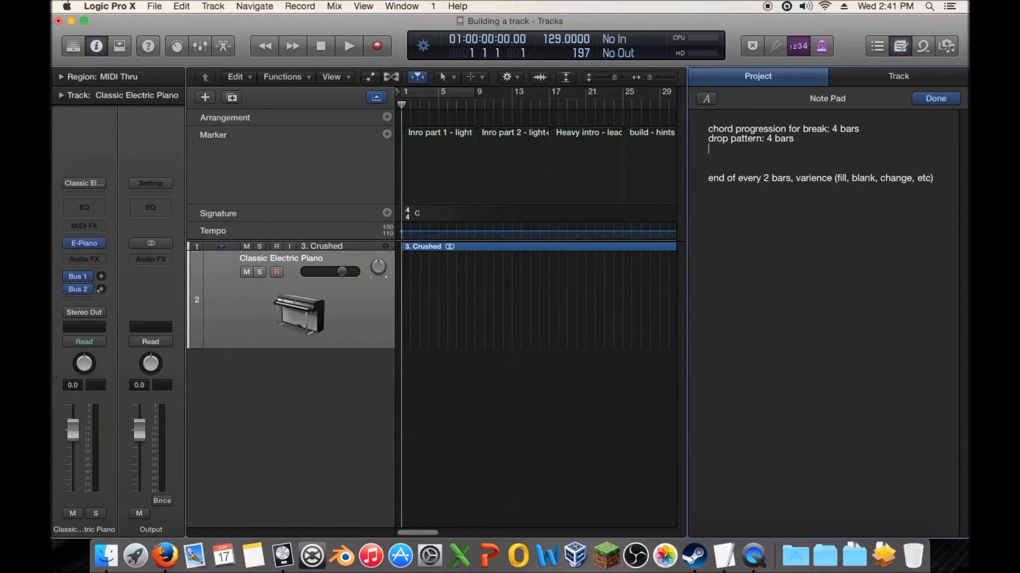
text(2x 2 bar sections)
click(653, 79)
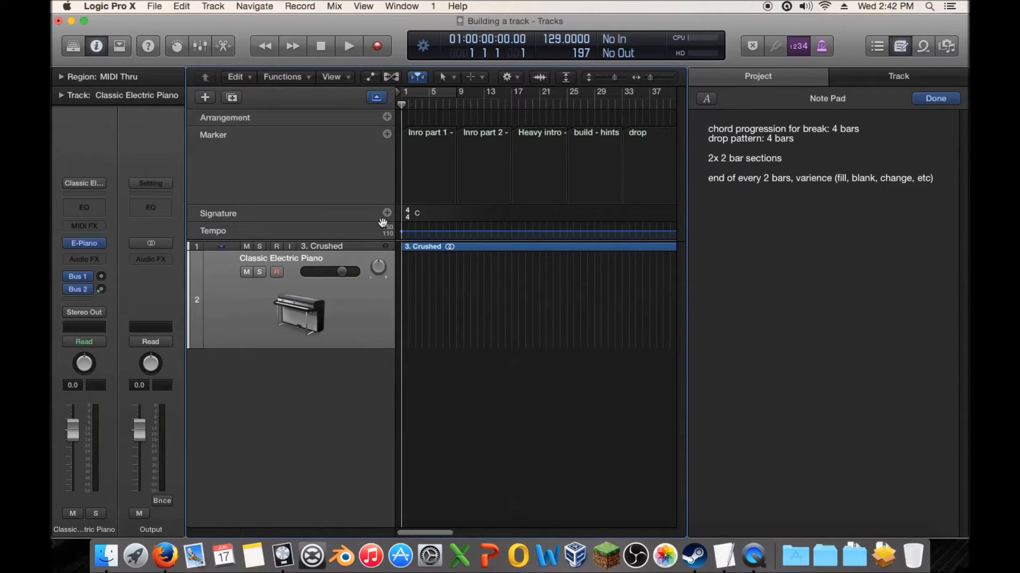
click(347, 248)
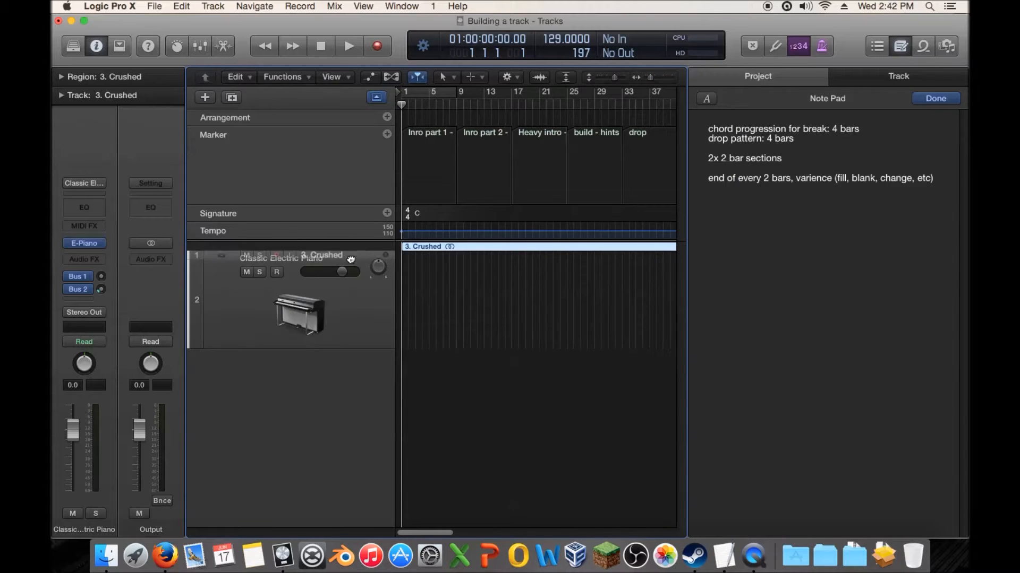
key(z)
key(z)
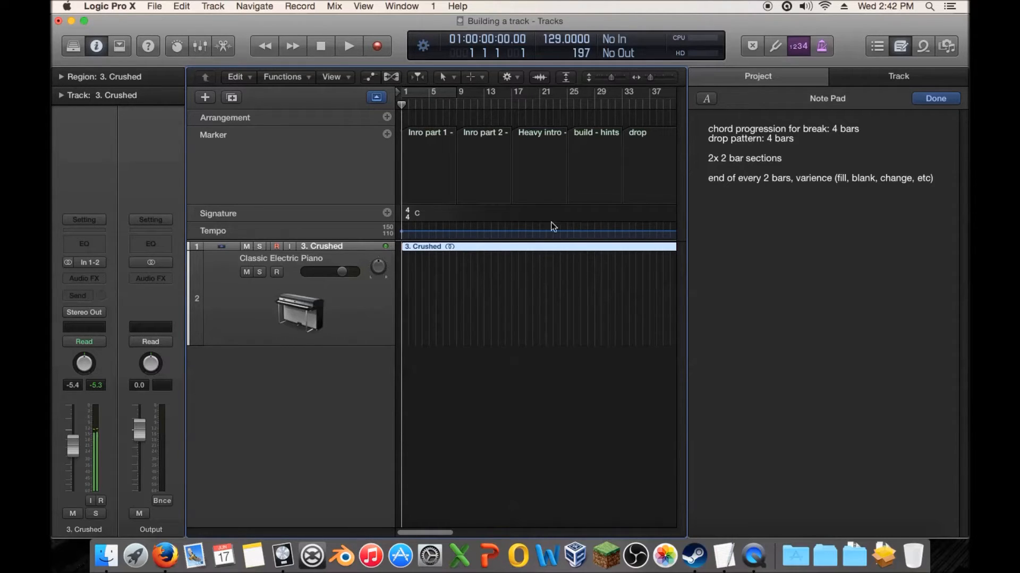
Step: Review the project notes on the two-bar sections and the variation at the end of every two bars
click(715, 176)
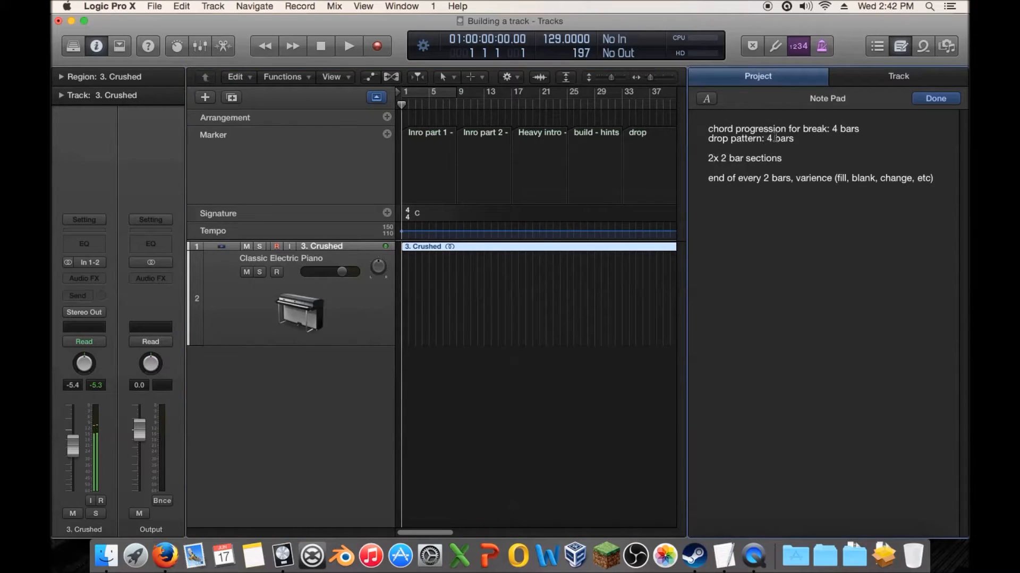
drag(730, 158, 699, 159)
click(801, 157)
drag(802, 158, 691, 158)
click(770, 158)
drag(788, 157, 697, 158)
click(738, 178)
drag(867, 211, 658, 153)
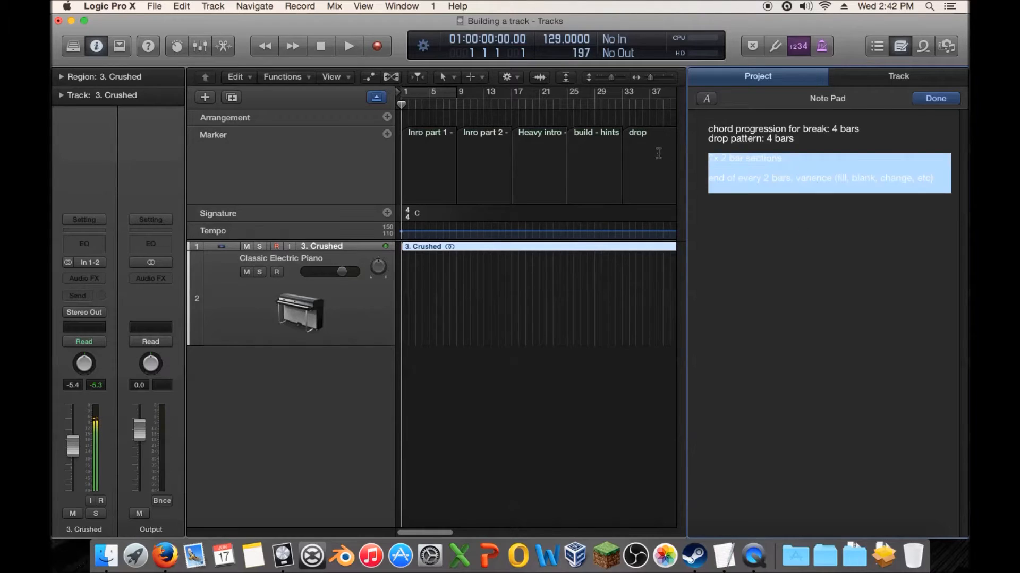
click(830, 271)
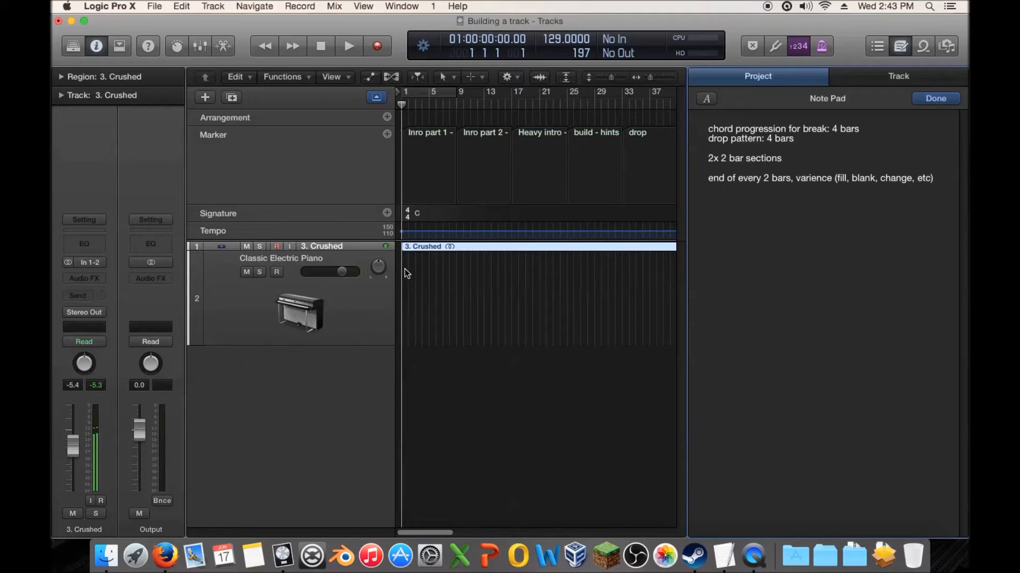
Step: Select the Classic Electric Piano track and add the lines "happy, Avicii" and "major key" at the end of the project notes
click(327, 257)
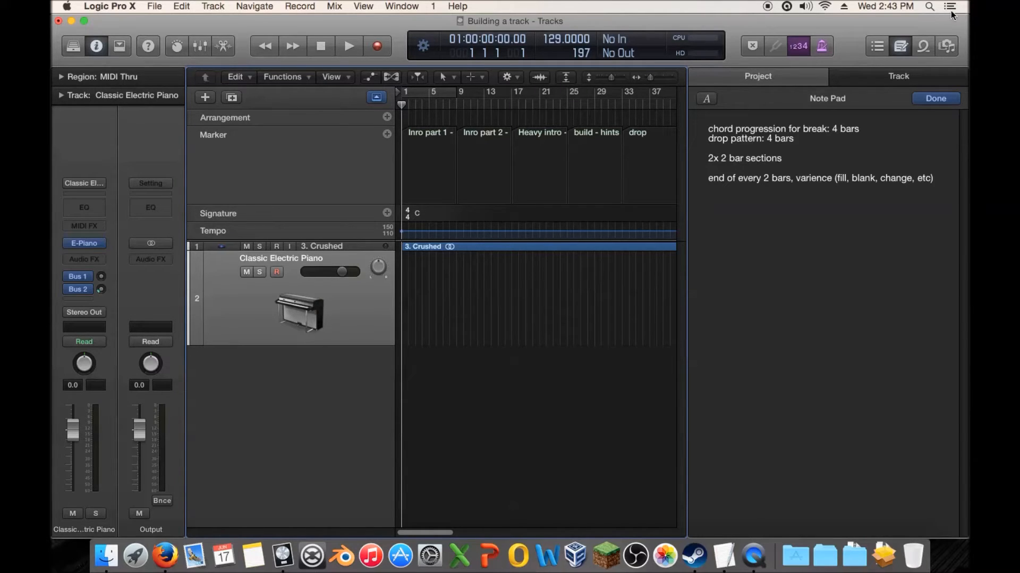
click(908, 252)
key(Return)
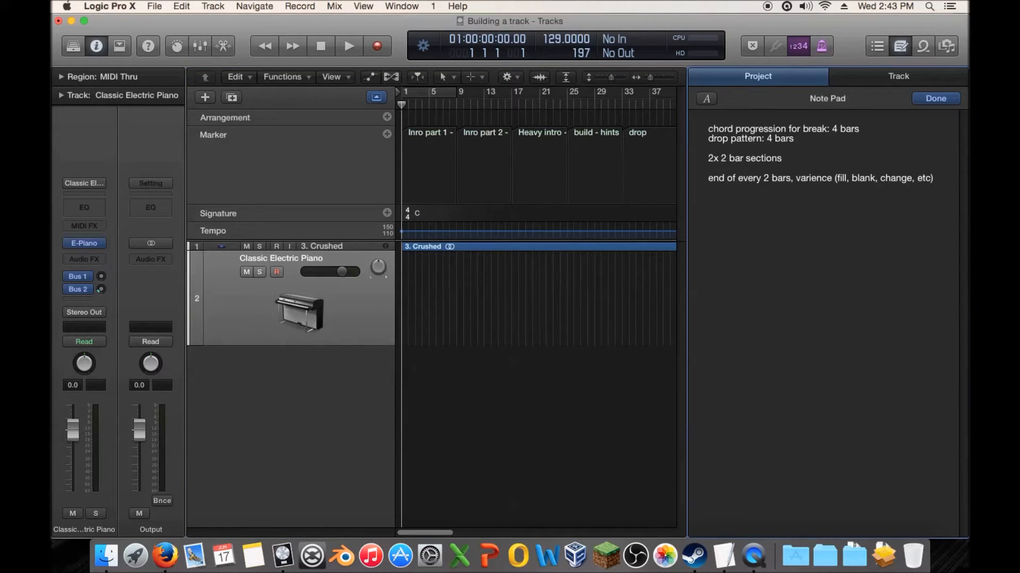
text(happy, avicii)
click(742, 227)
key(BackSpace)
text(A)
text(major key)
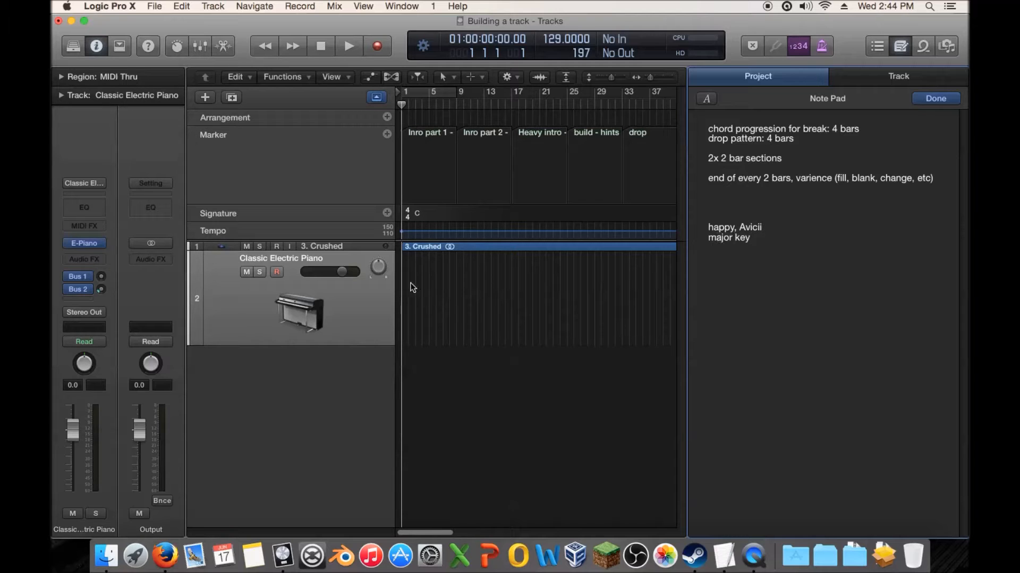
Step: Create an empty MIDI region in bar 1 of the Classic Electric Piano track and open it in the Piano Roll
click(909, 49)
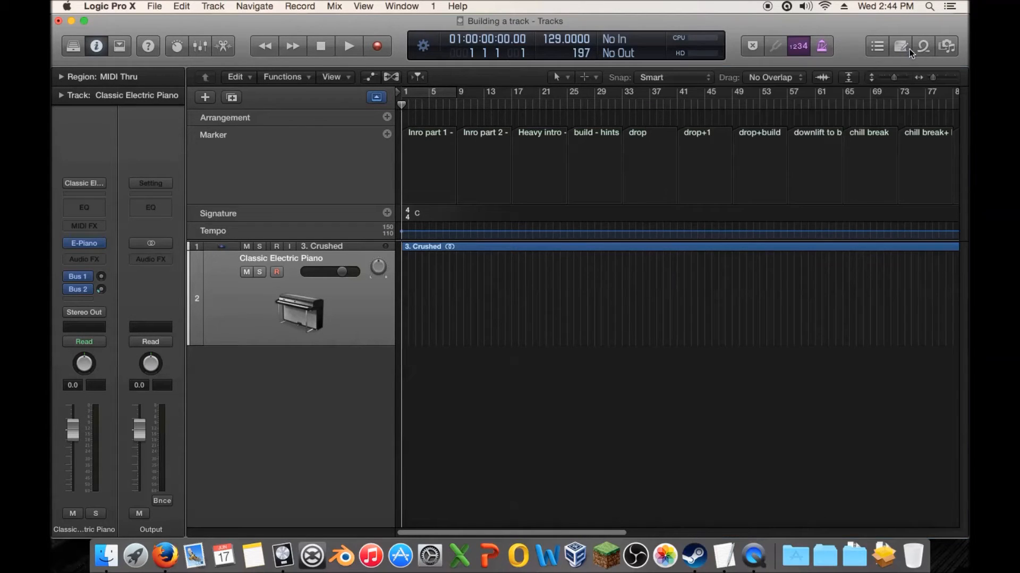
drag(933, 78, 901, 78)
right_click(451, 314)
click(475, 322)
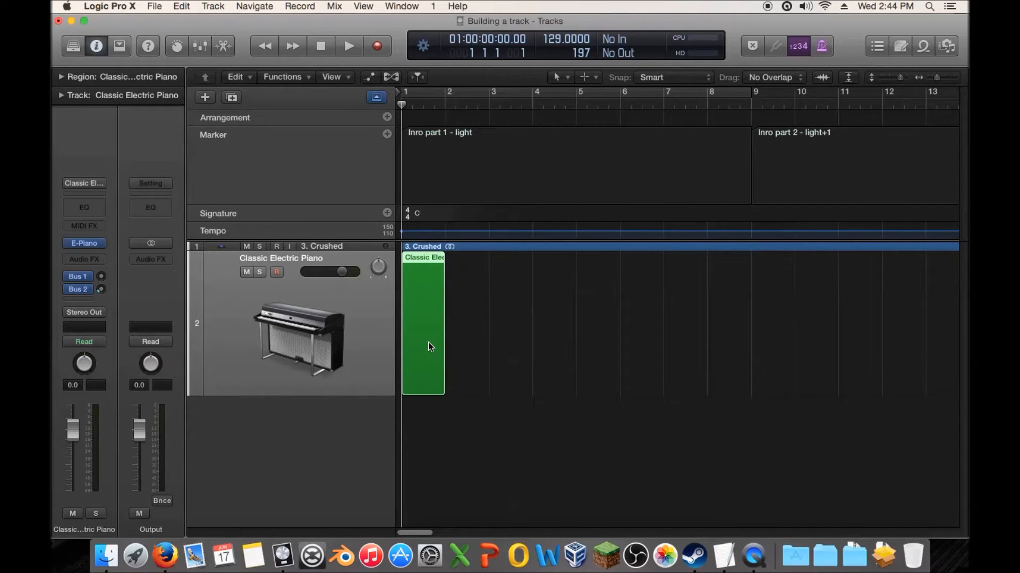
double_click(428, 342)
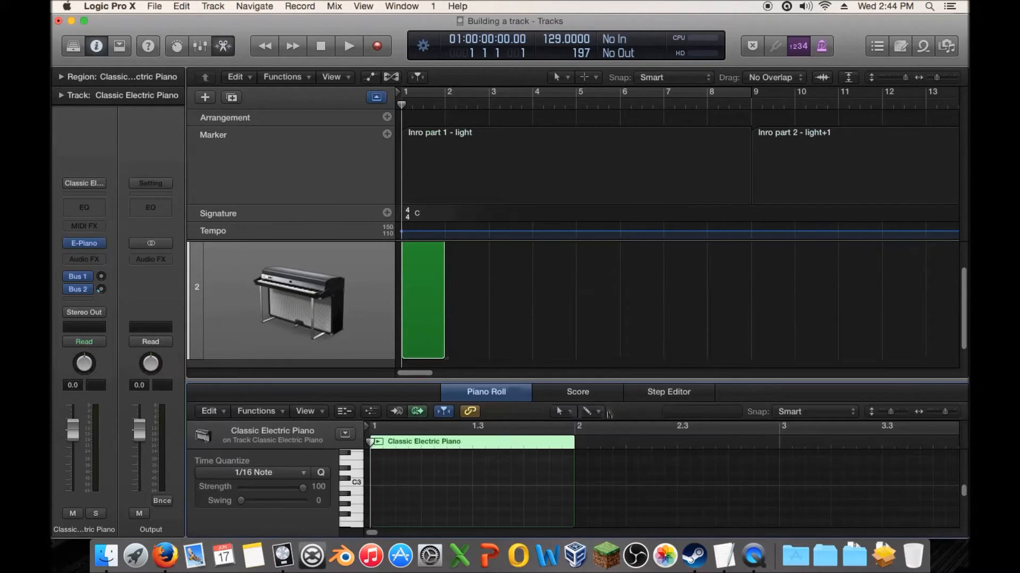
Step: Enter a six-note melody in the bar 1 region with the pitches C3, G3, F3, G3, A3 and B3
super+click(378, 482)
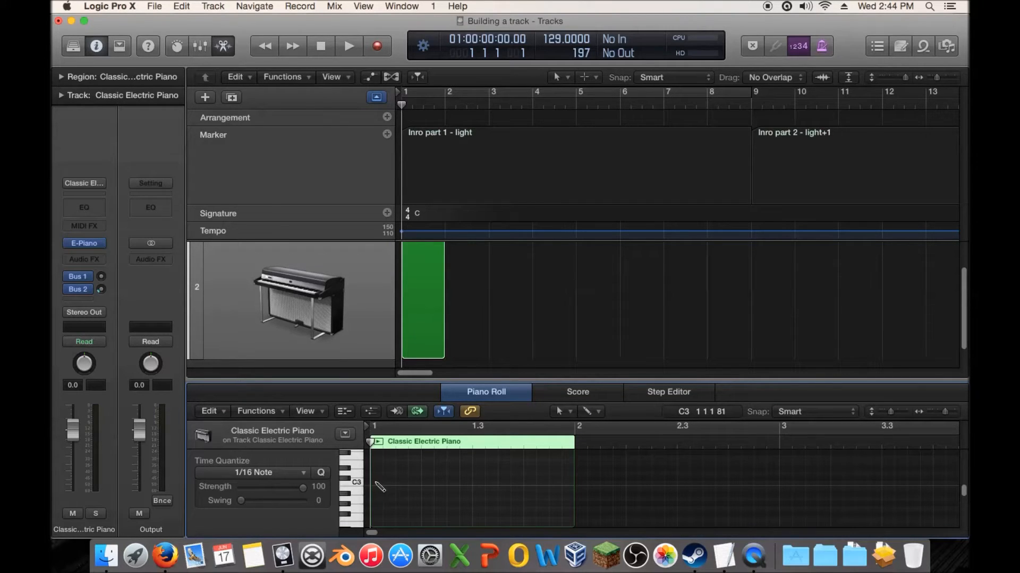
super+click(411, 458)
super+click(424, 462)
scroll(431, 468, up, 3)
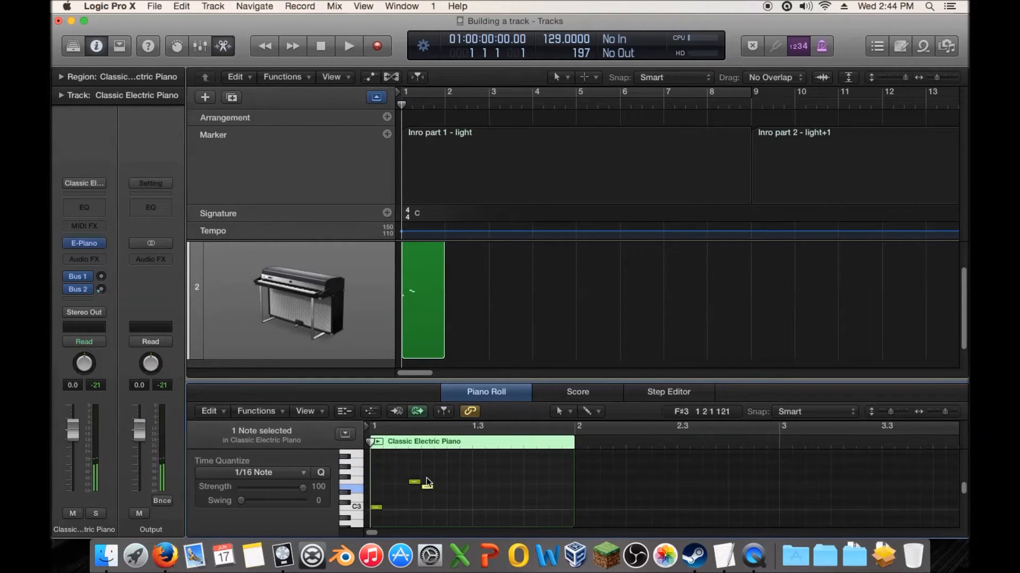
click(414, 481)
drag(415, 479, 426, 483)
click(466, 472)
click(479, 461)
click(504, 452)
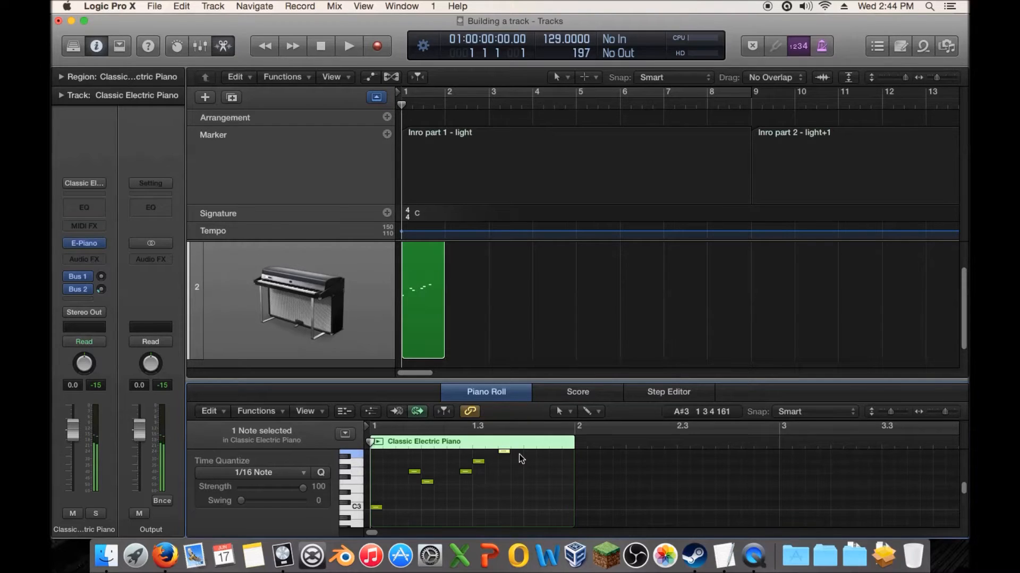
Step: Mute the Crushed track and play the piano melody from the beginning of the project
key(space)
scroll(260, 260, up, 2)
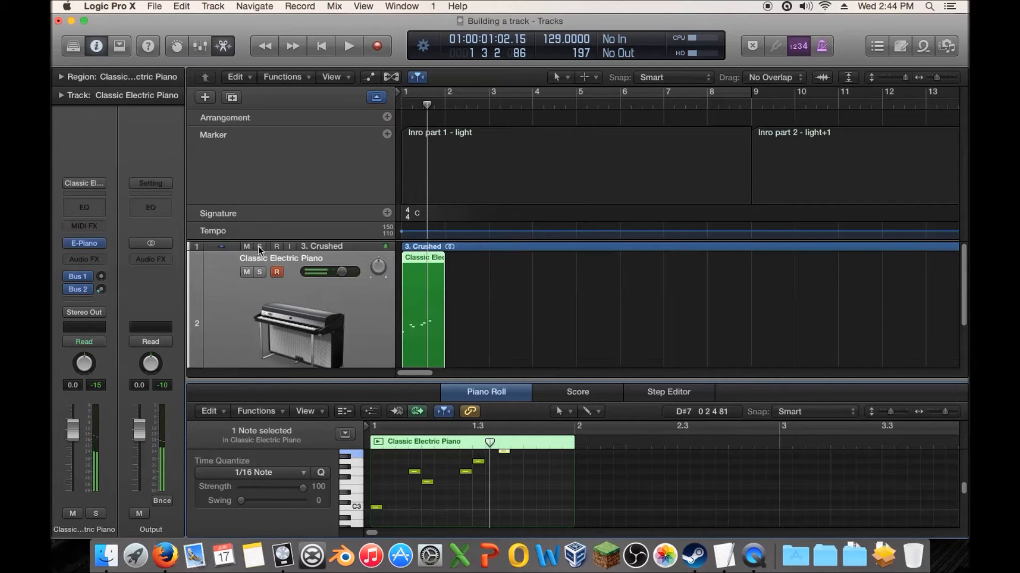
key(Return)
key(space)
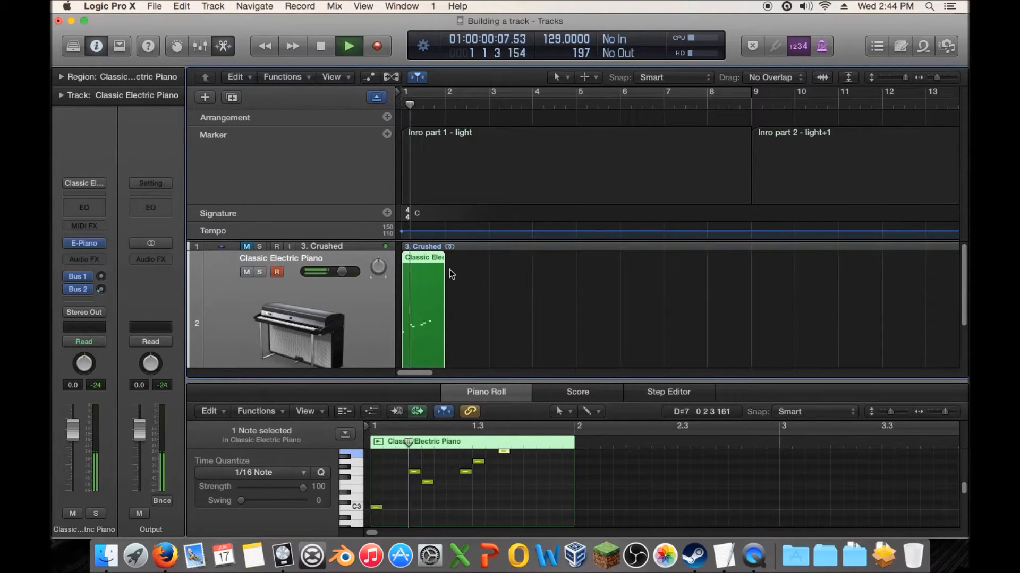
key(space)
Step: Add a G3 and a D3 note in the last beat of bar 1 and play the melody back from the start
click(529, 472)
click(552, 497)
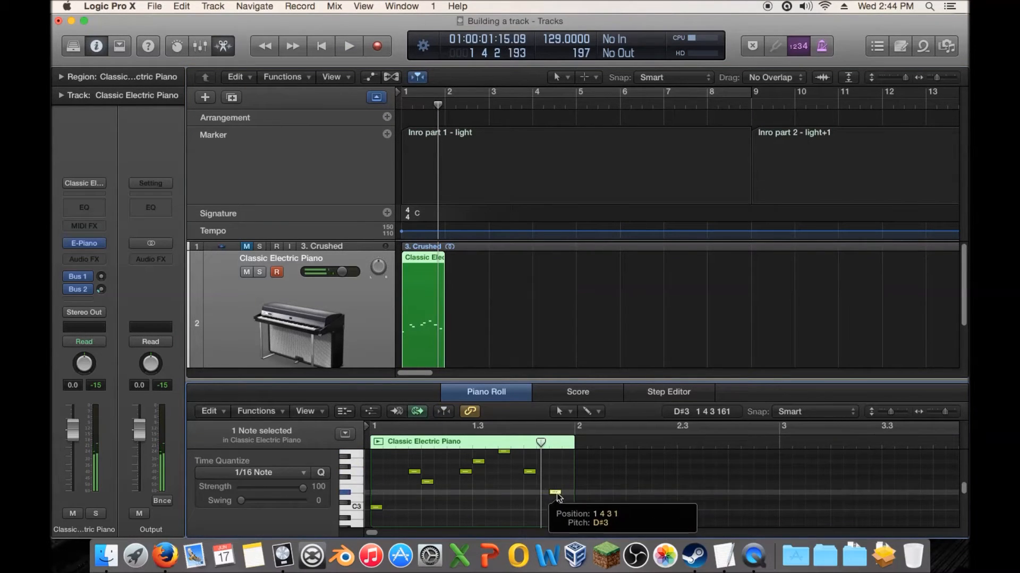
key(space)
key(Return)
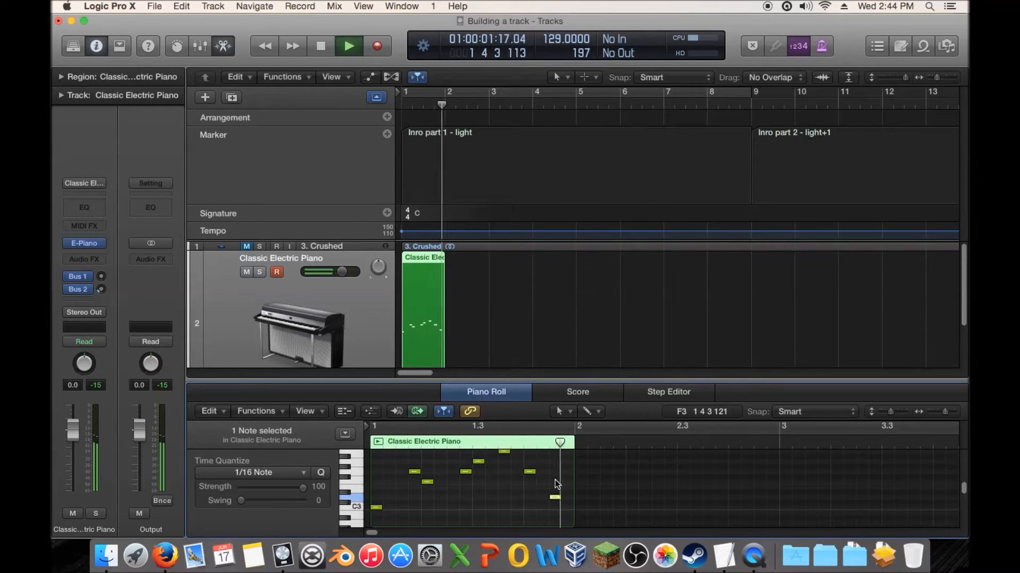
key(space)
Step: Loop only bar 1 and replace the piano track's instrument with SynthMaster 2.6 Instrument
click(428, 90)
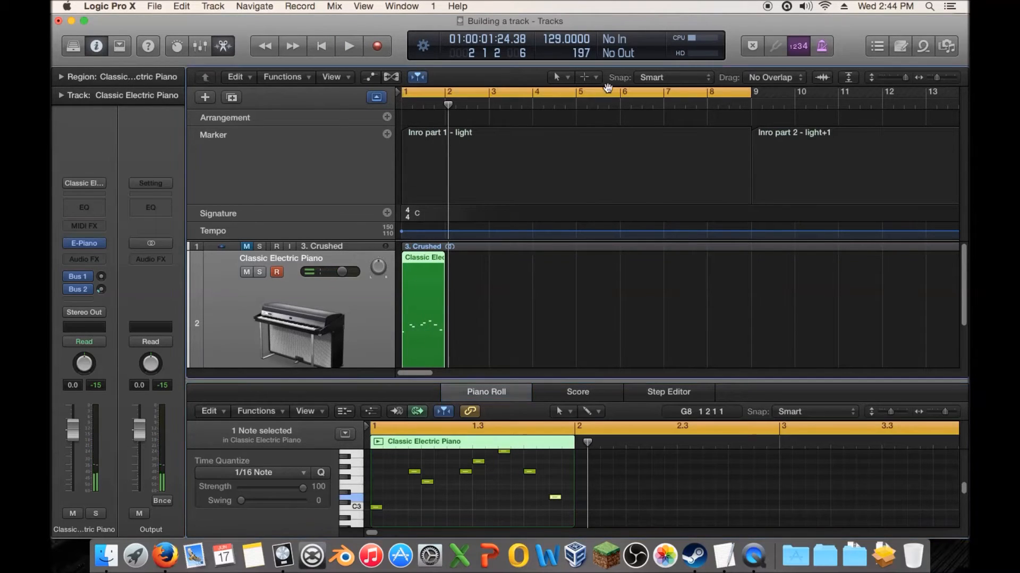
drag(740, 96, 444, 94)
click(84, 244)
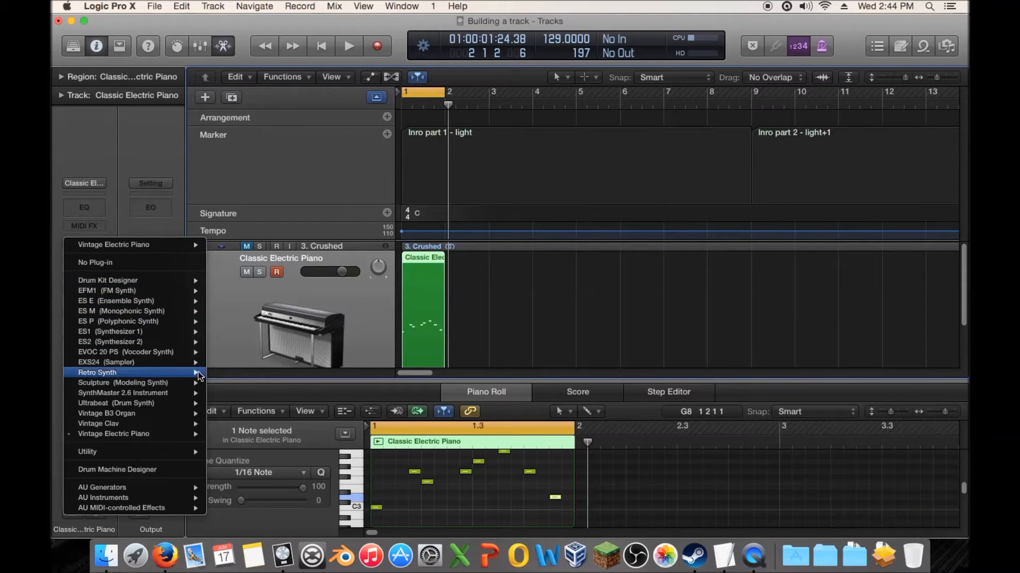
mouse_move(178, 357)
mouse_move(162, 394)
click(227, 393)
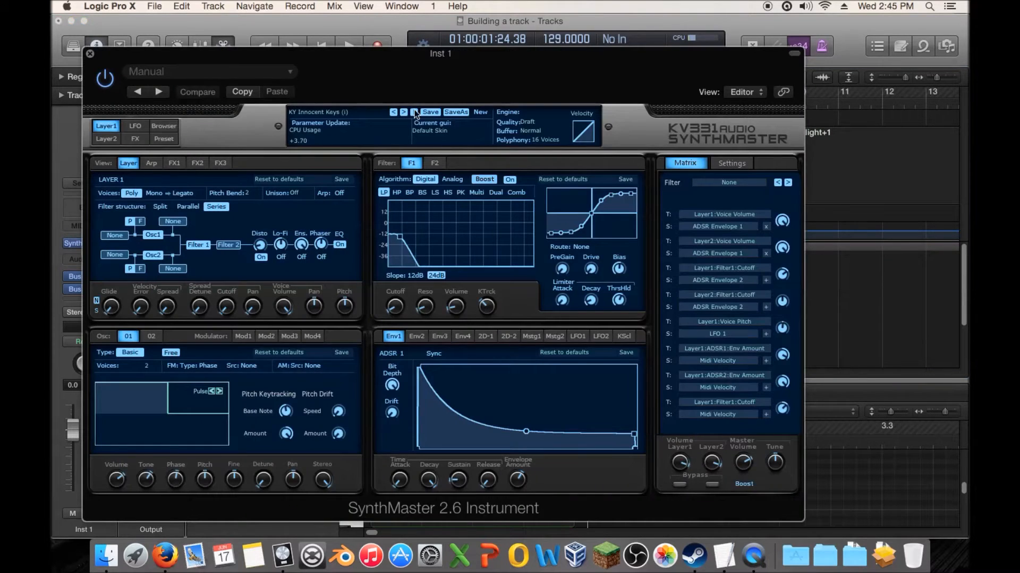
Step: Reset SynthMaster to a blank new preset, close its window and play the looped melody with it
click(480, 112)
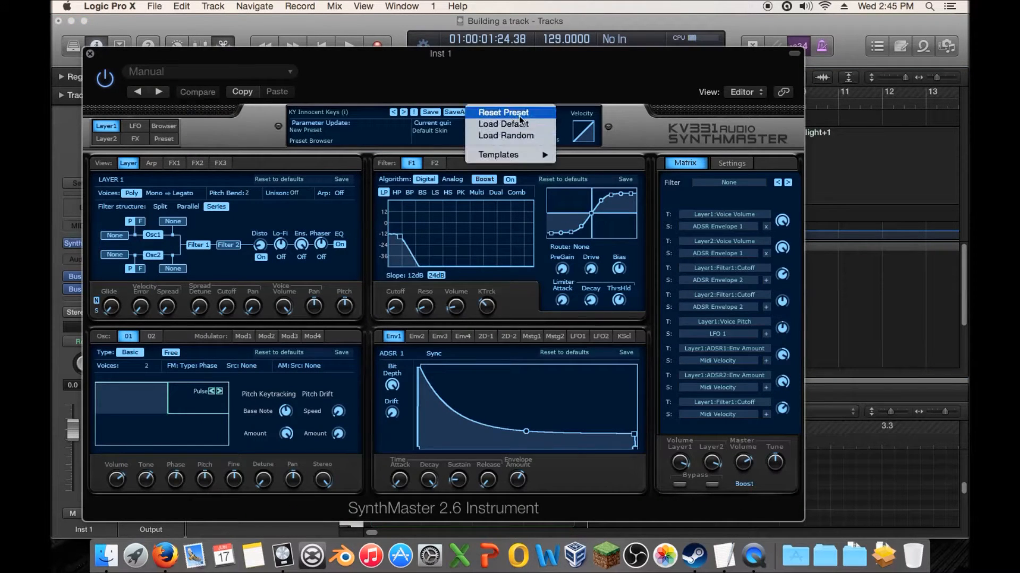
click(537, 113)
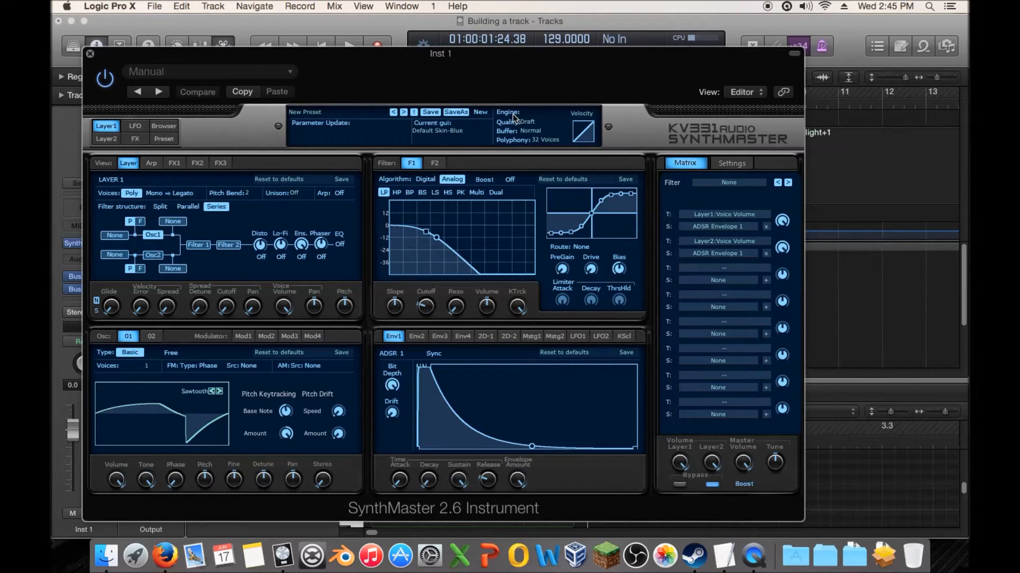
click(90, 54)
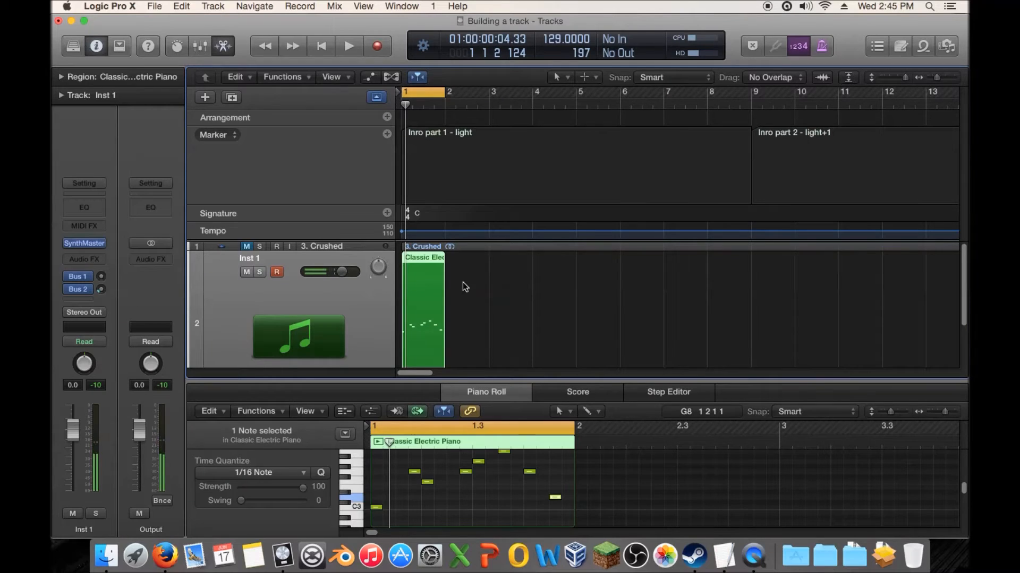
key(space)
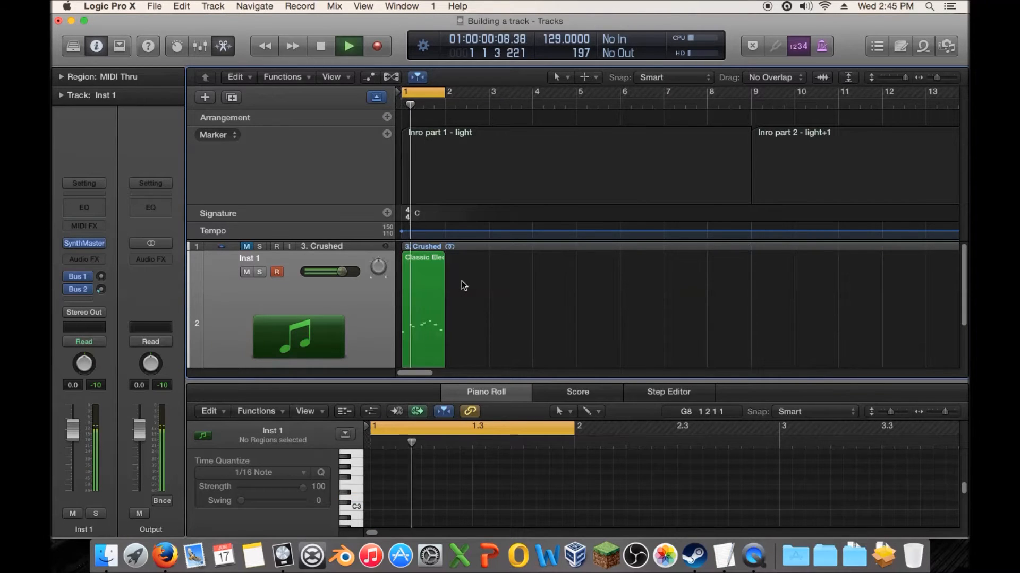
key(space)
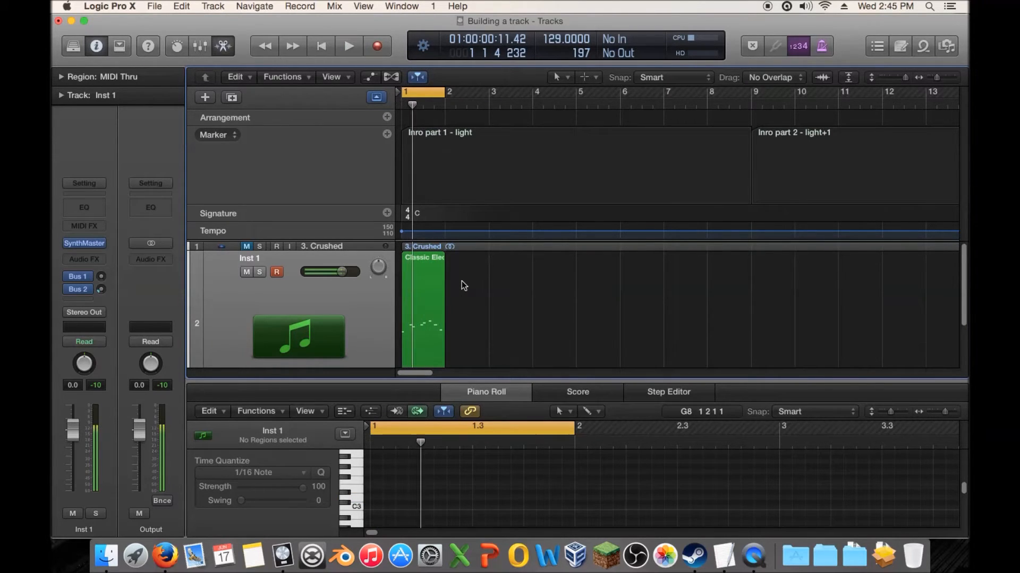
Step: Open the project notes for editing and enclose the line "major key" in asterisks
click(946, 46)
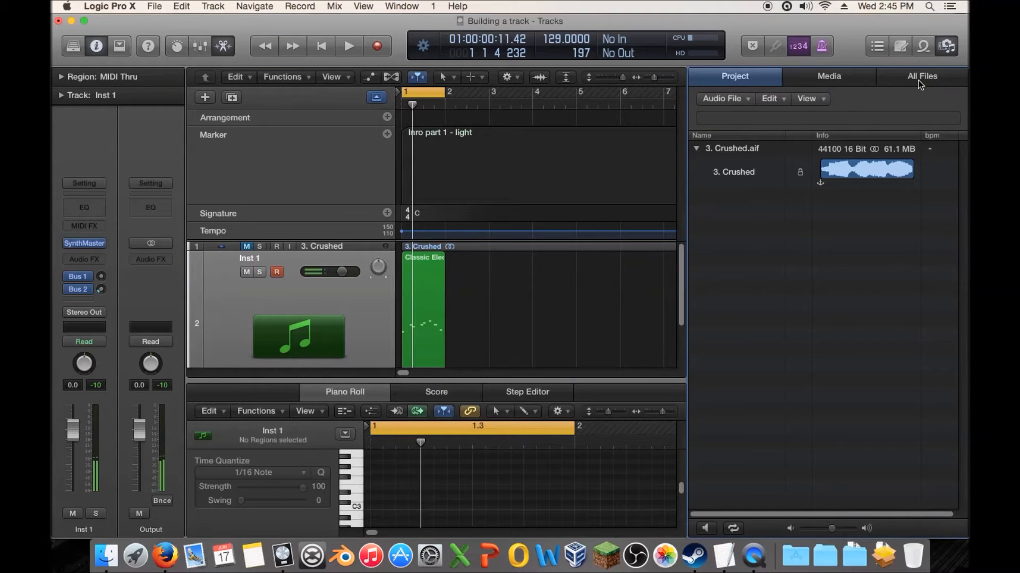
click(922, 76)
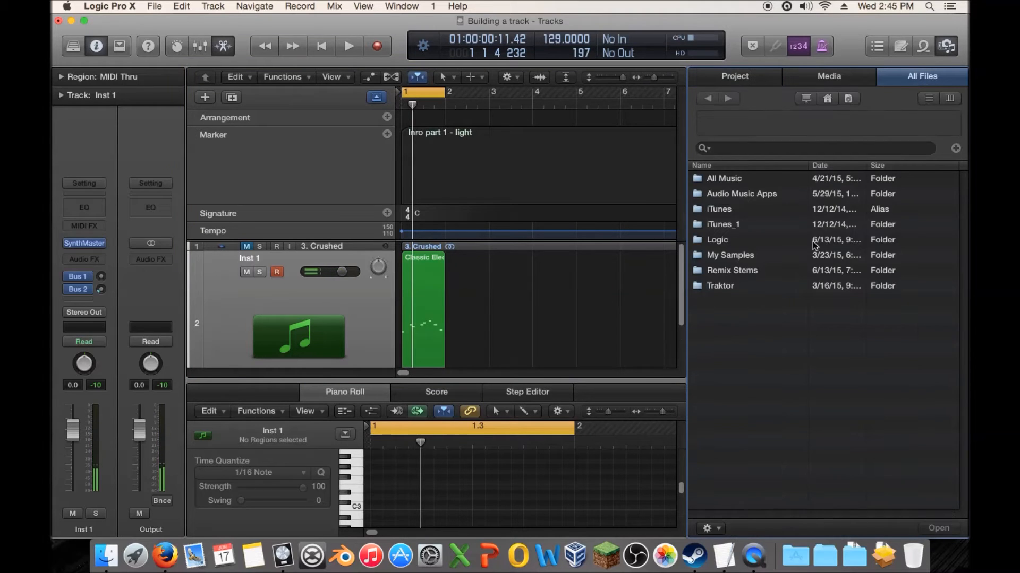
click(901, 46)
double_click(782, 260)
click(786, 255)
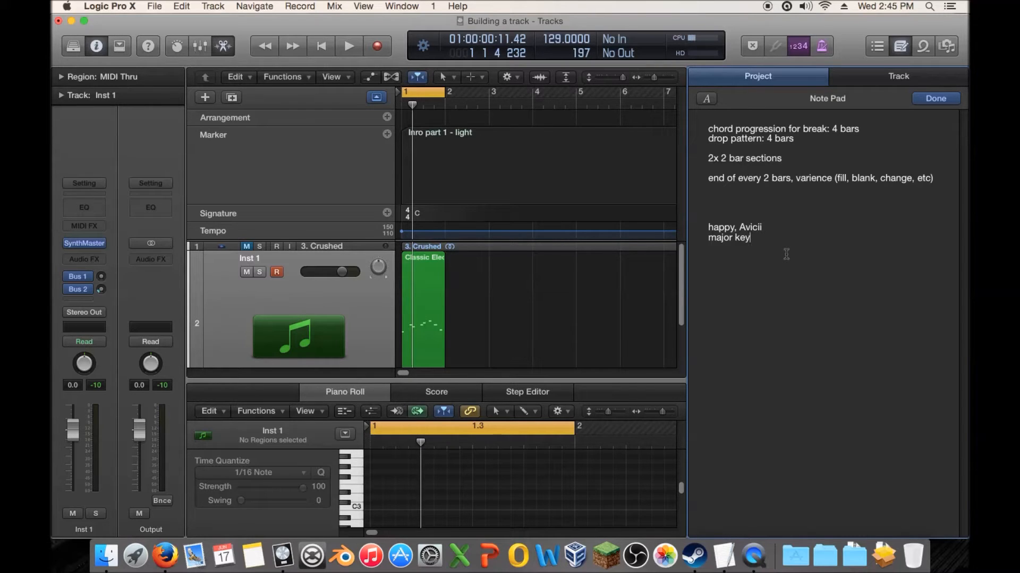
text(*)
click(708, 238)
text(*)
Step: Add the line "rather quick notes, wider vertical distance" below "*major key*" in the project notes
key(Return)
text(rather quick)
text( melo)
key(BackSpace)
key(BackSpace)
key(BackSpace)
key(BackSpace)
key(BackSpace)
text(notes,)
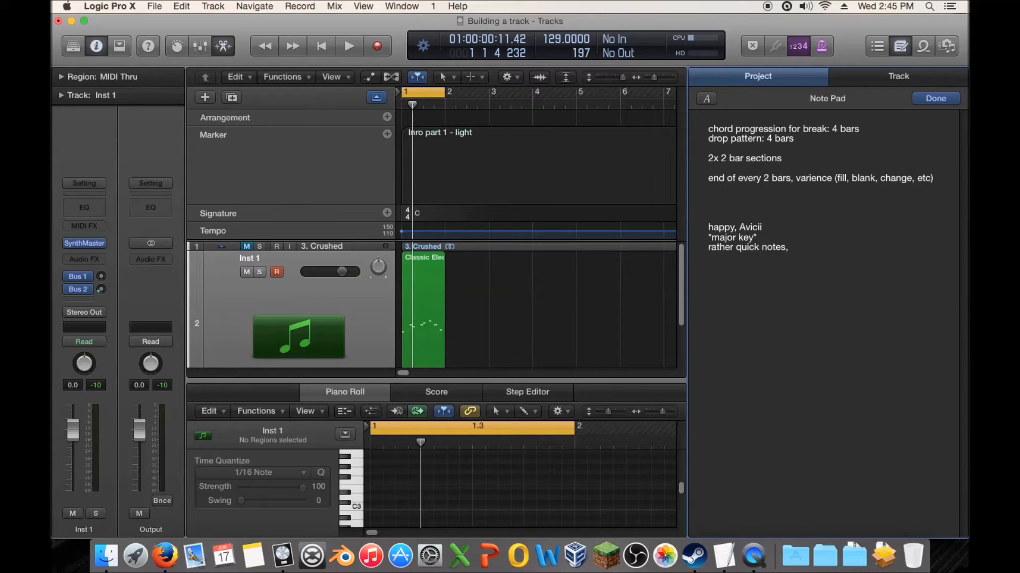
text(wider vertical distance)
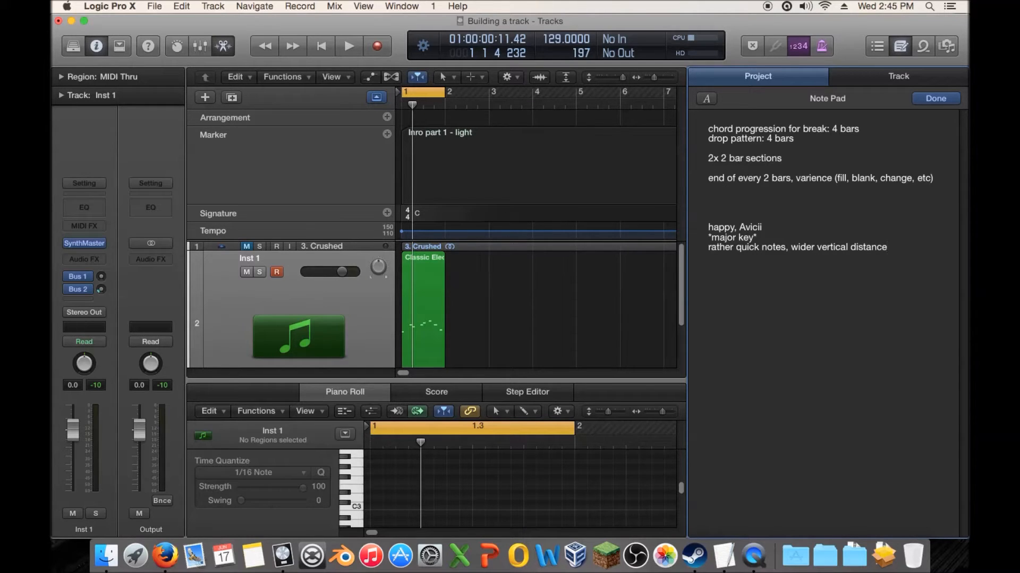
Step: Show the bar 1 melody region in an enlarged Piano Roll and examine the vertical spread of its notes
click(435, 287)
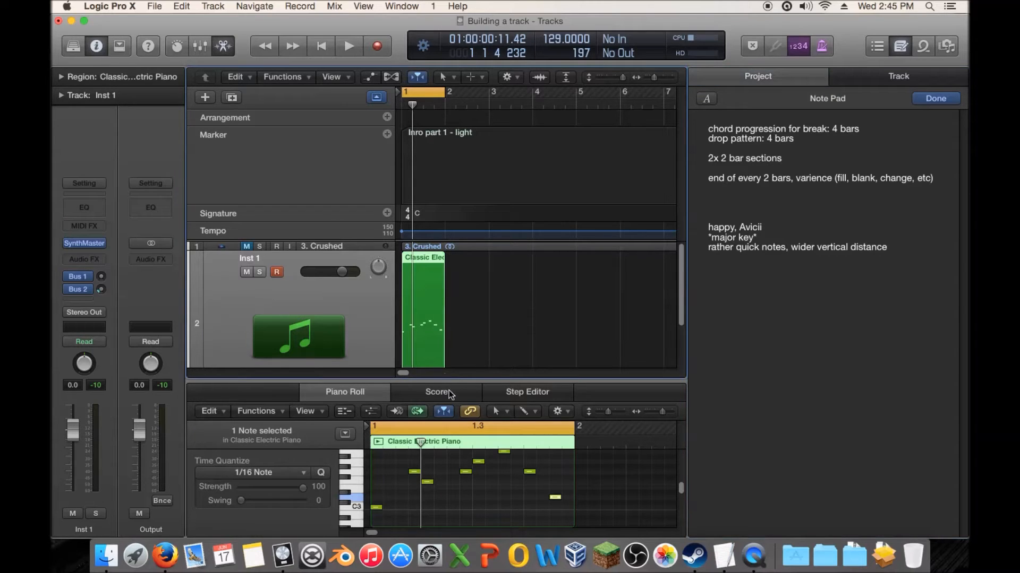
drag(461, 380, 471, 335)
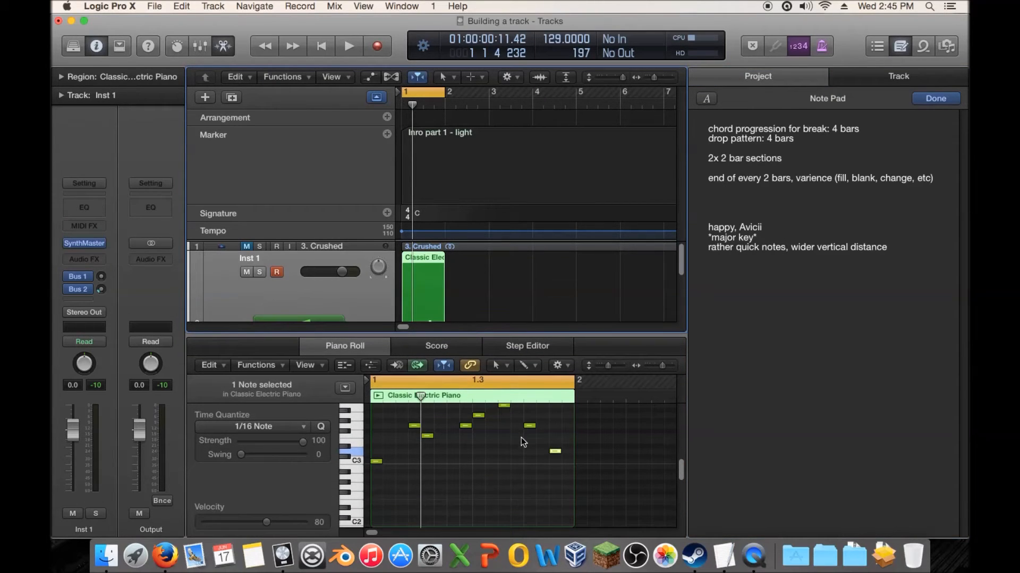
scroll(521, 436, up, 1)
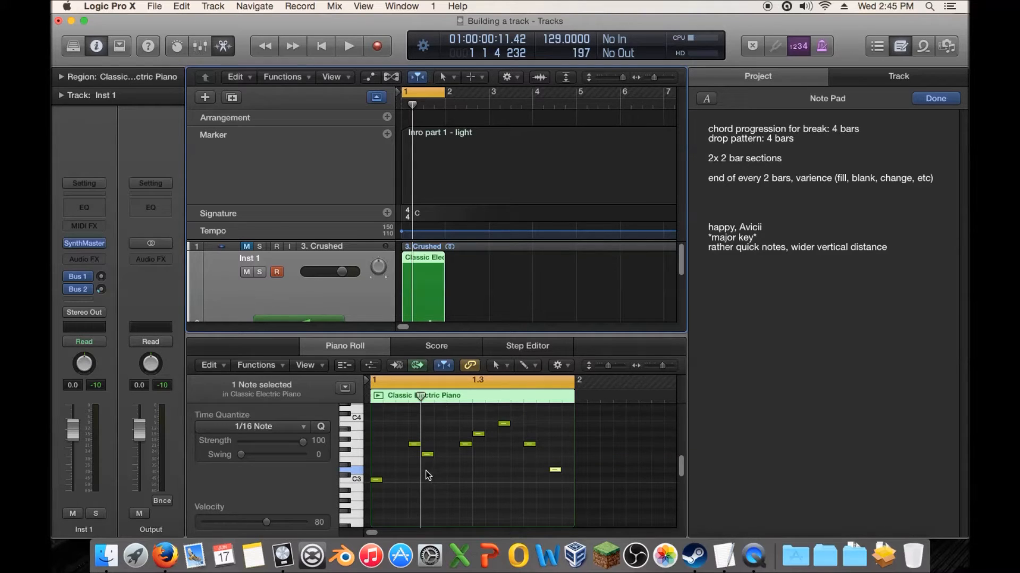
drag(377, 503, 534, 429)
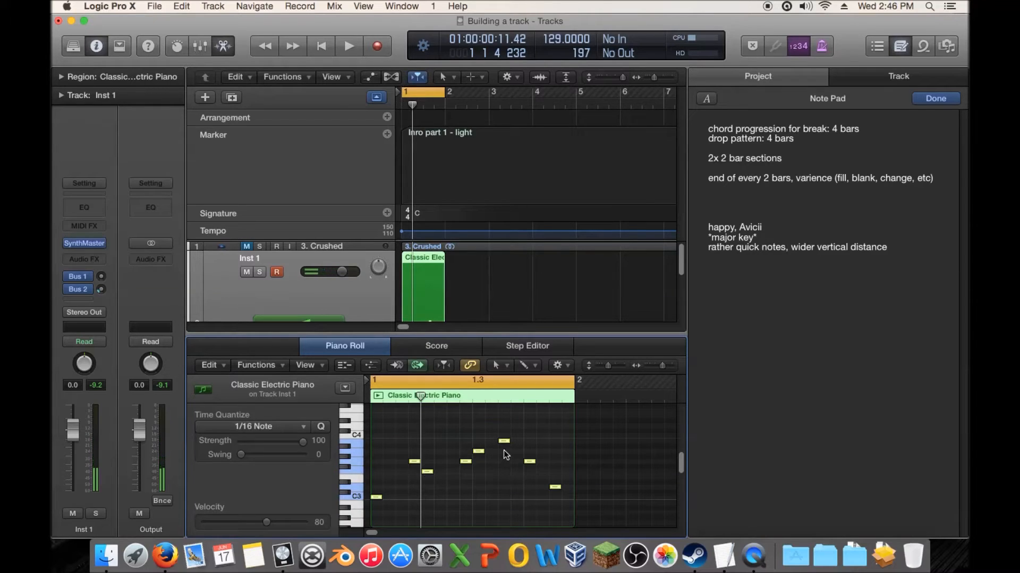
click(541, 466)
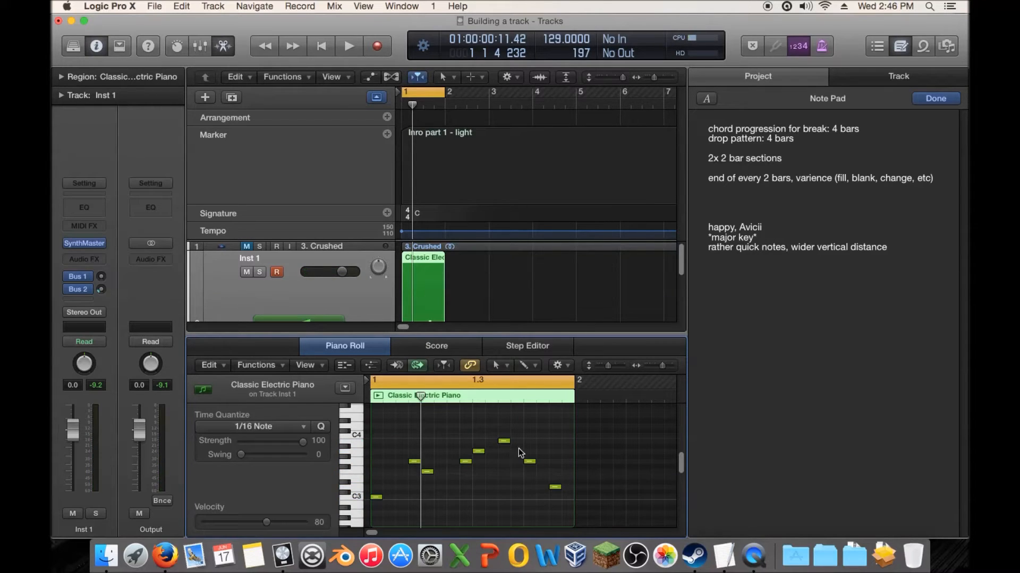
mouse_move(474, 454)
mouse_down()
mouse_move(466, 459)
mouse_move(480, 457)
mouse_up()
click(480, 467)
drag(547, 467, 366, 465)
Step: Add a "happy Zedd" heading beneath the Avicii description in the project notes, separated by a blank line
double_click(897, 263)
click(909, 260)
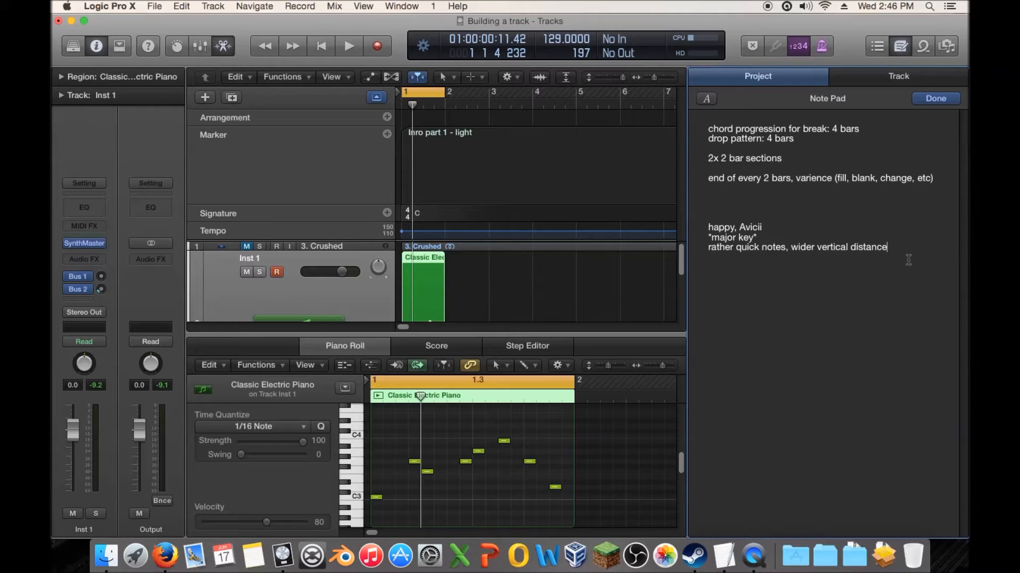
key(Return)
text(ha)
drag(886, 248, 676, 238)
click(738, 268)
key(BackSpace)
text(Zedd)
Step: Copy the two Avicii description lines beneath "happy Zedd" and change "wider" to "smaller" in the copy
drag(903, 247, 673, 238)
key(super+c)
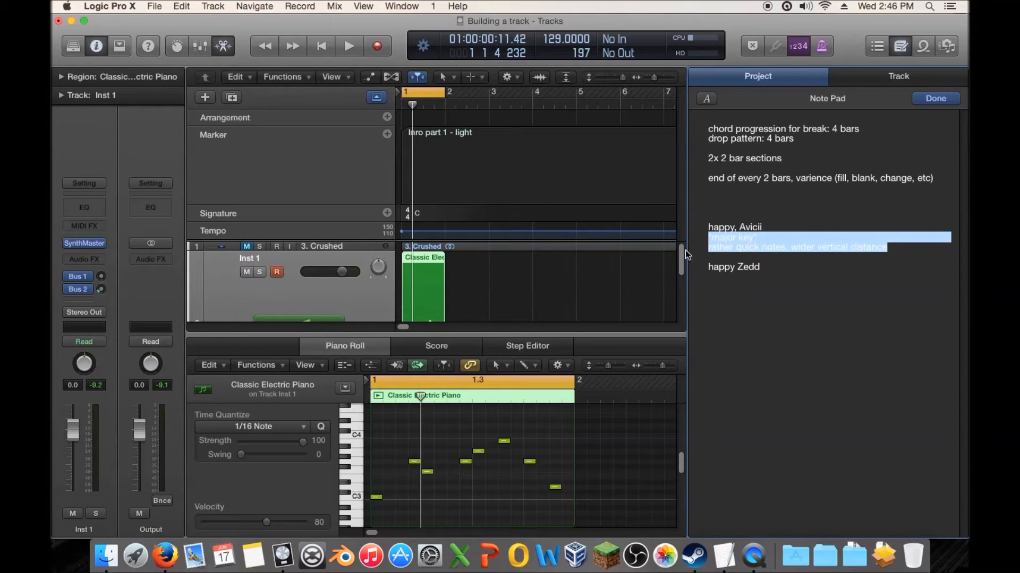
click(784, 285)
key(Return)
key(super+v)
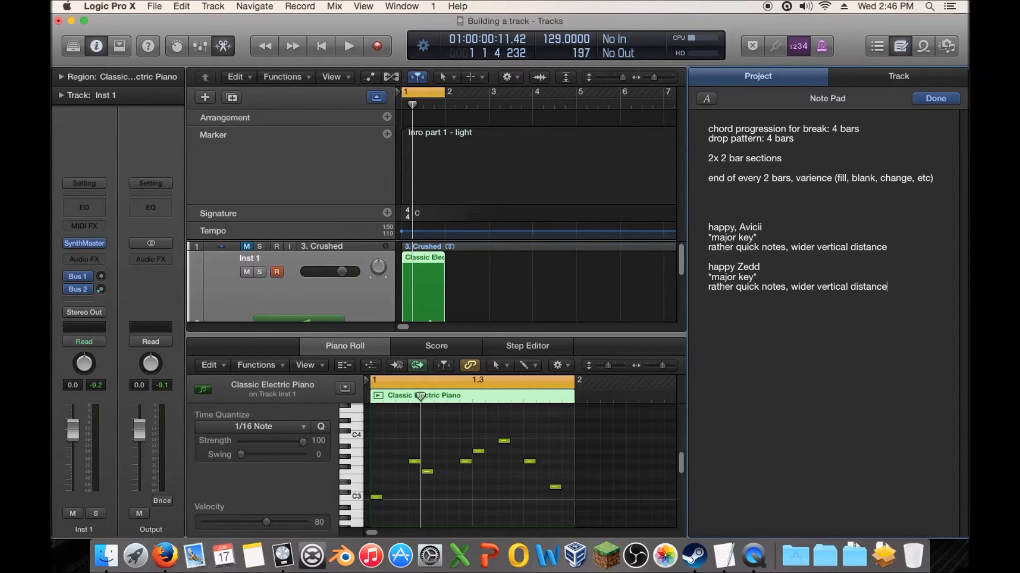
double_click(795, 291)
text(smaller)
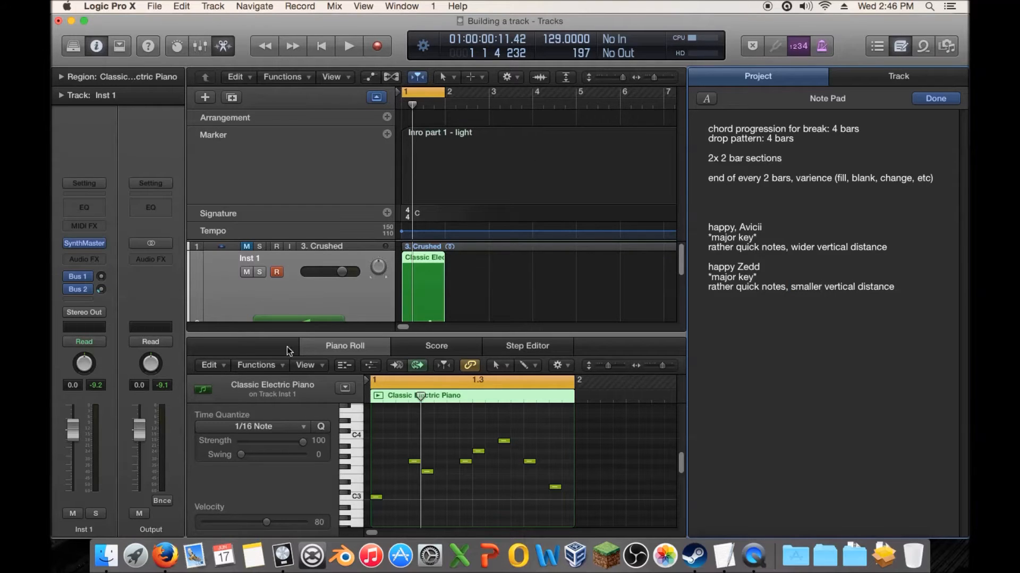
Step: Move the melody's second and third notes to F3 and E3 on the sixteenths directly after the first note, and play it
drag(412, 462, 412, 473)
mouse_move(426, 472)
mouse_down()
mouse_move(387, 471)
mouse_move(416, 476)
mouse_move(406, 474)
mouse_up()
key(space)
key(space)
Step: Move the fourth, fifth and sixth notes to D3, A3 and G3 on the following consecutive sixteenths, and play the melody
drag(465, 462, 415, 487)
drag(478, 451, 425, 451)
drag(505, 440, 440, 460)
key(space)
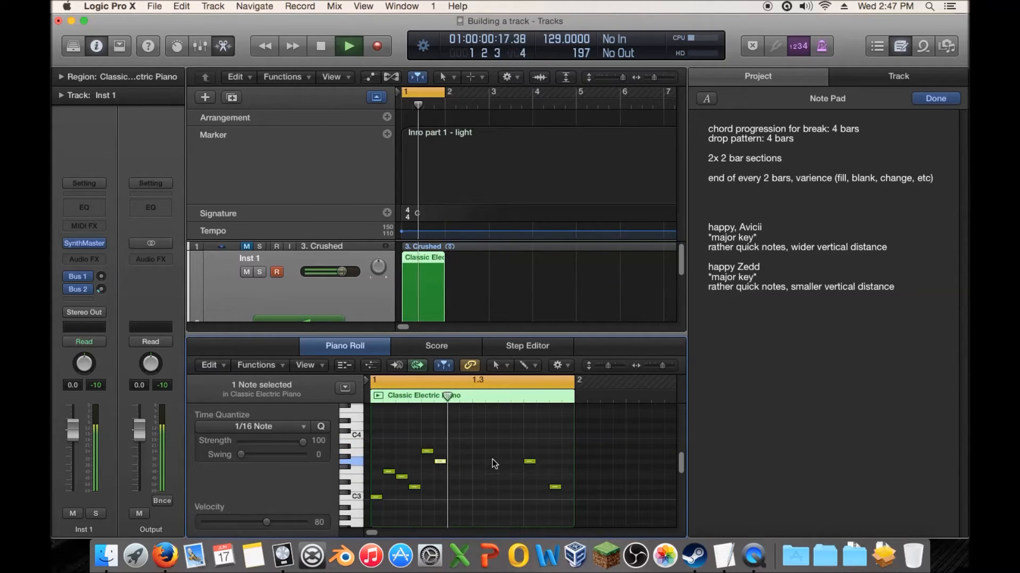
key(space)
Step: Lower the sixth note to E3, place the seventh directly after it on F3, and play the melody
drag(530, 462, 453, 471)
key(space)
key(space)
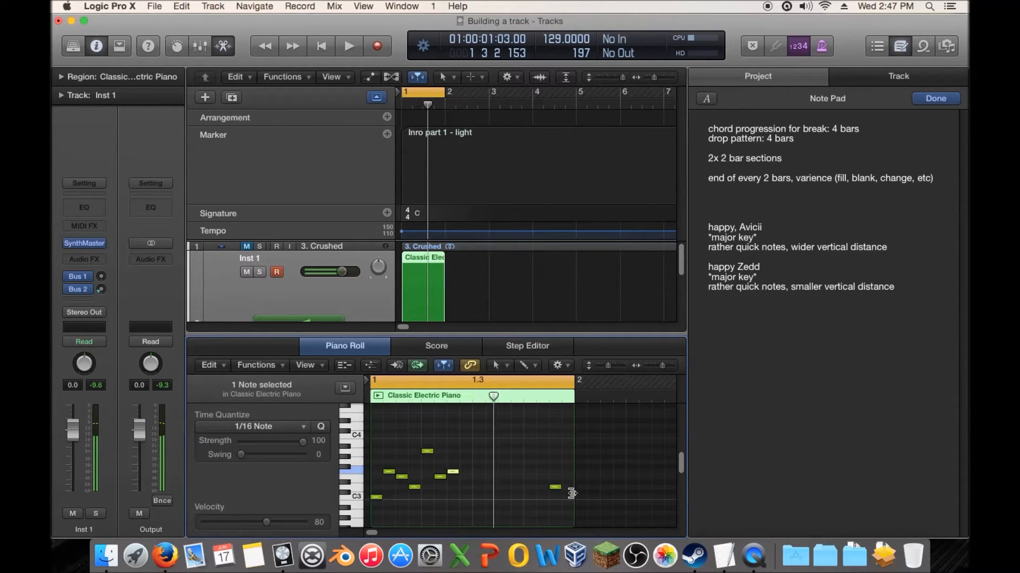
Step: Move the last note to the sixteenth directly after the seventh, lower it to A2, and play the melody
drag(556, 487, 467, 504)
key(space)
key(space)
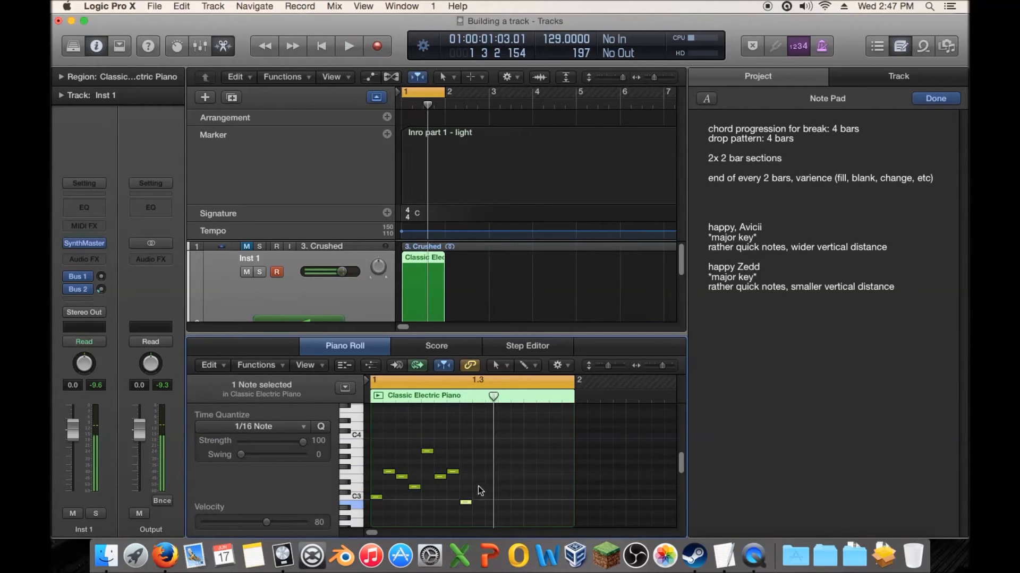
drag(467, 502, 467, 512)
key(space)
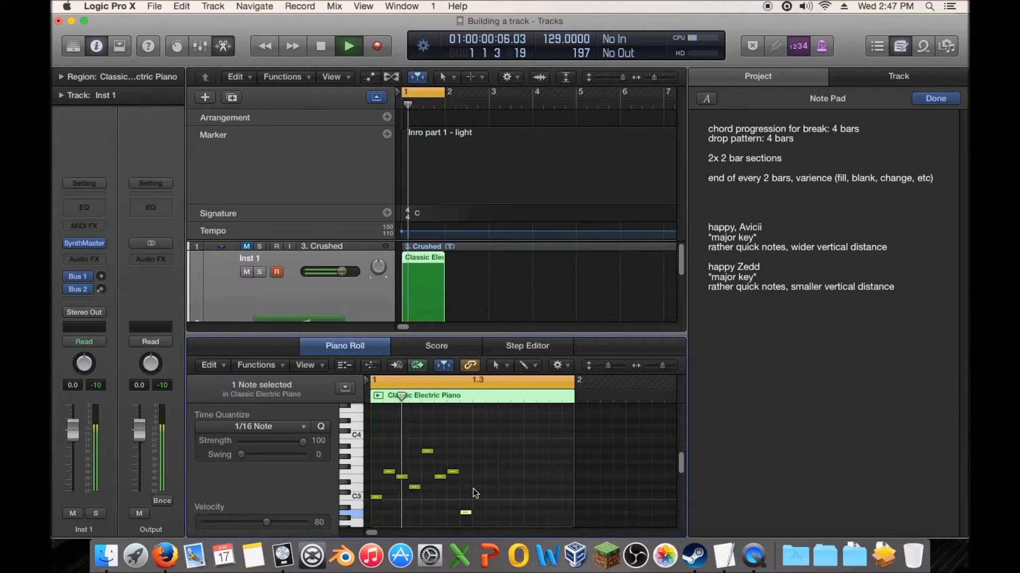
key(space)
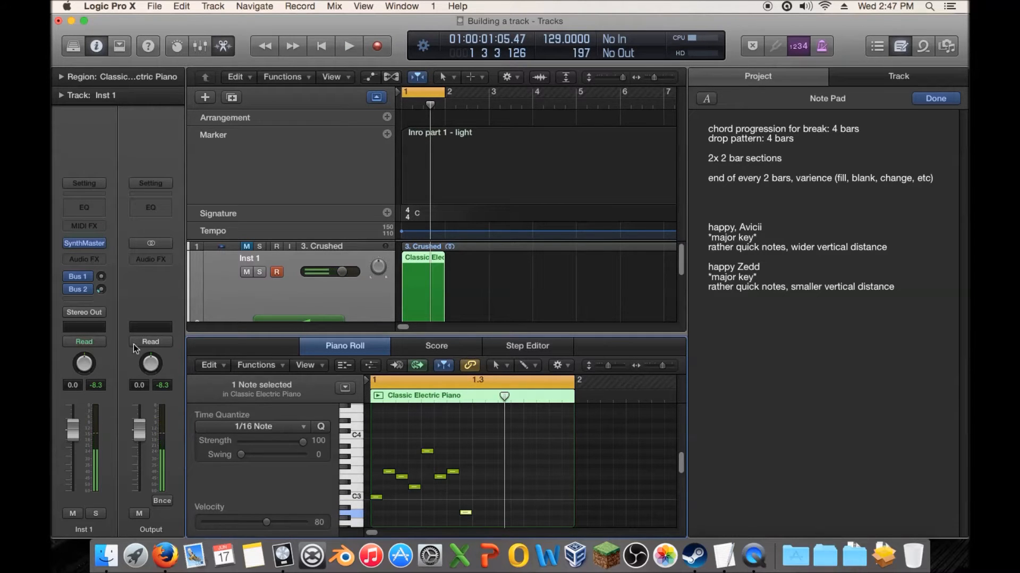
Step: Search SynthMaster's preset browser for "spec" and load the BA Spectrum 1 UK preset
click(83, 245)
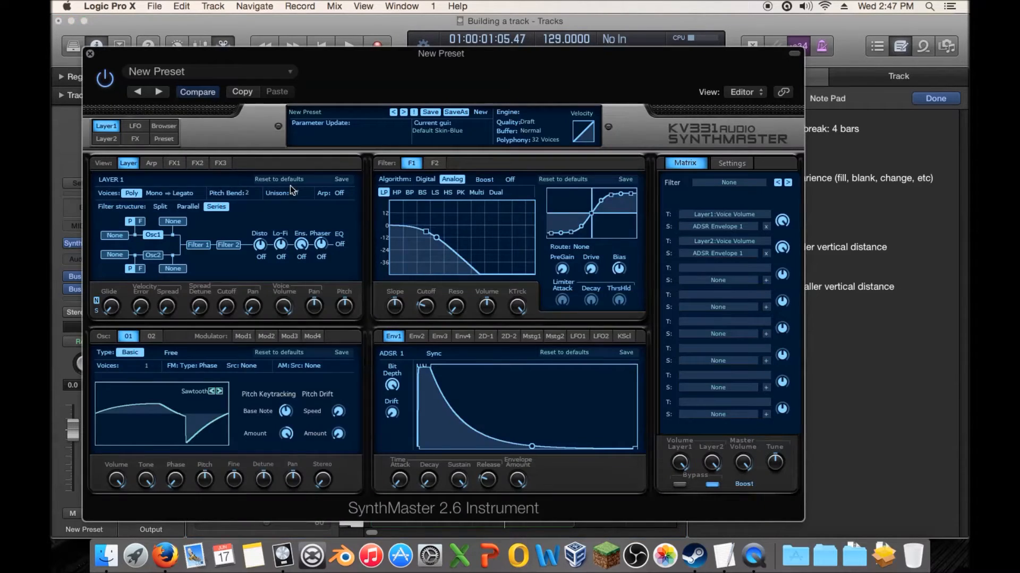
click(163, 126)
scroll(588, 285, down, 3)
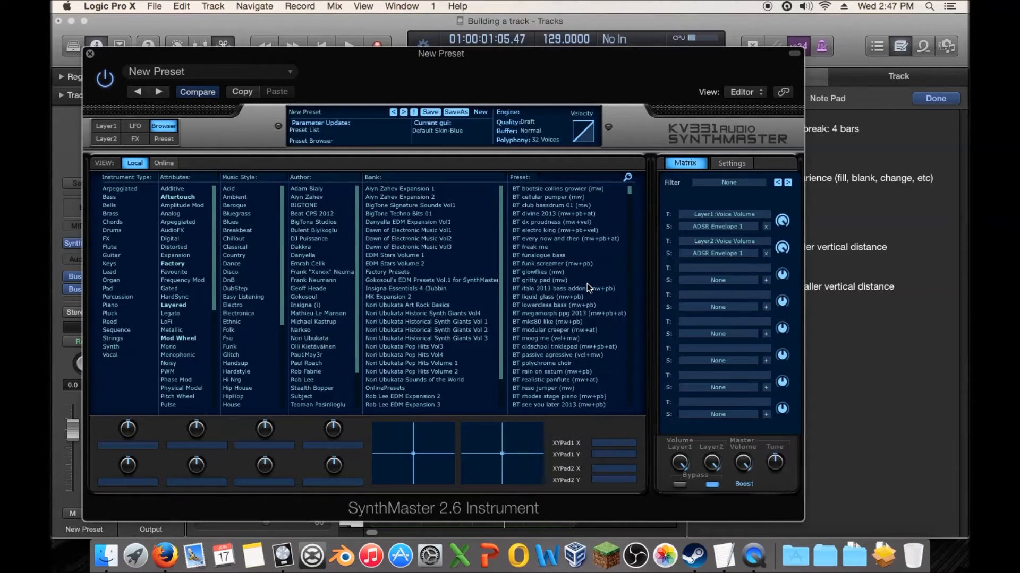
click(576, 177)
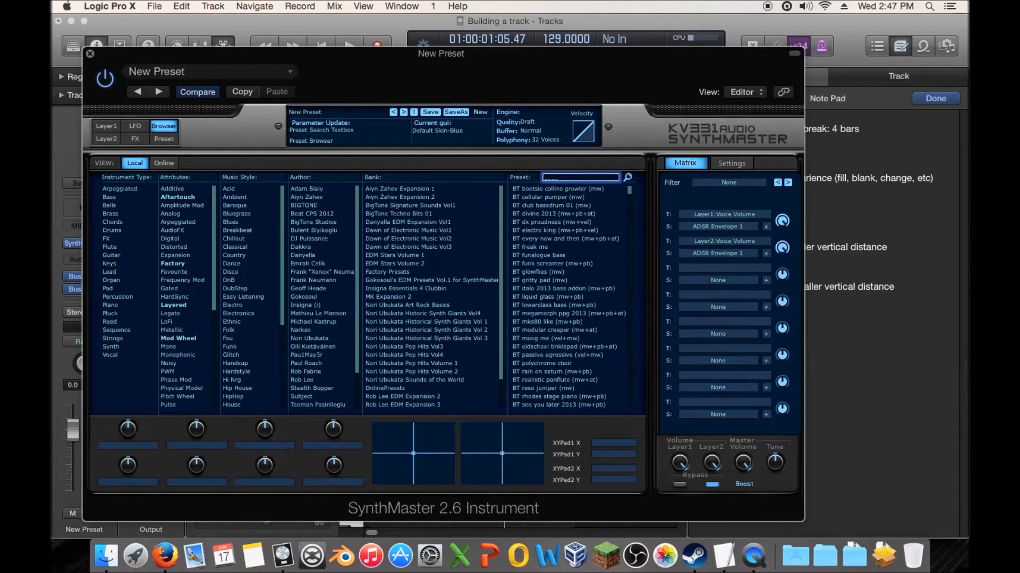
text(spec)
key(Return)
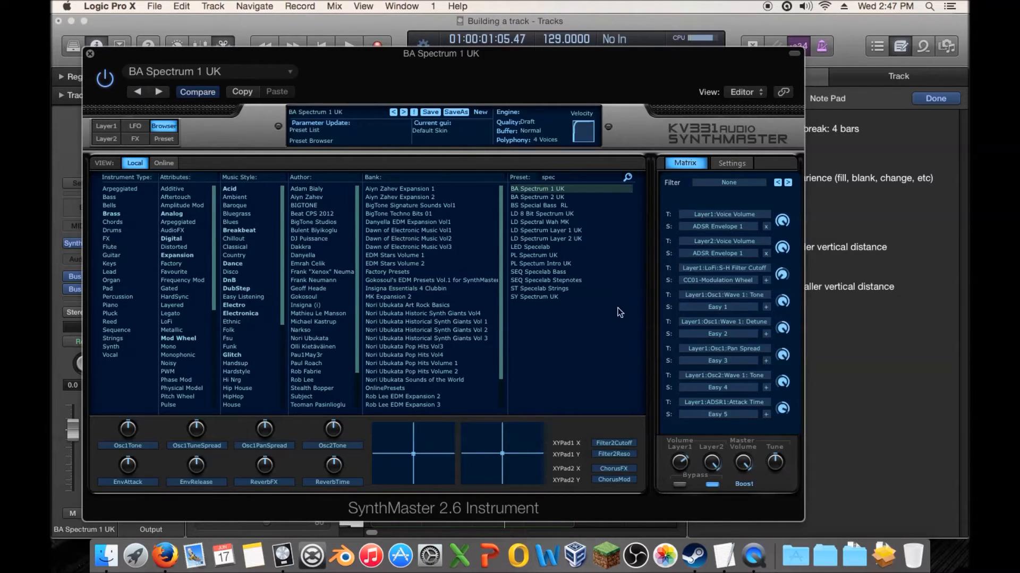
Step: Lower the synth track's volume to -5.3 dB and play the melody with the loaded preset
mouse_move(72, 427)
mouse_down()
mouse_move(72, 467)
mouse_move(73, 446)
mouse_up()
key(space)
Step: Audition the melody with the presets BA Spectrum 2 UK, LD Spectrum Layer 1 UK and LD Spectrum Layer 2 UK
click(557, 197)
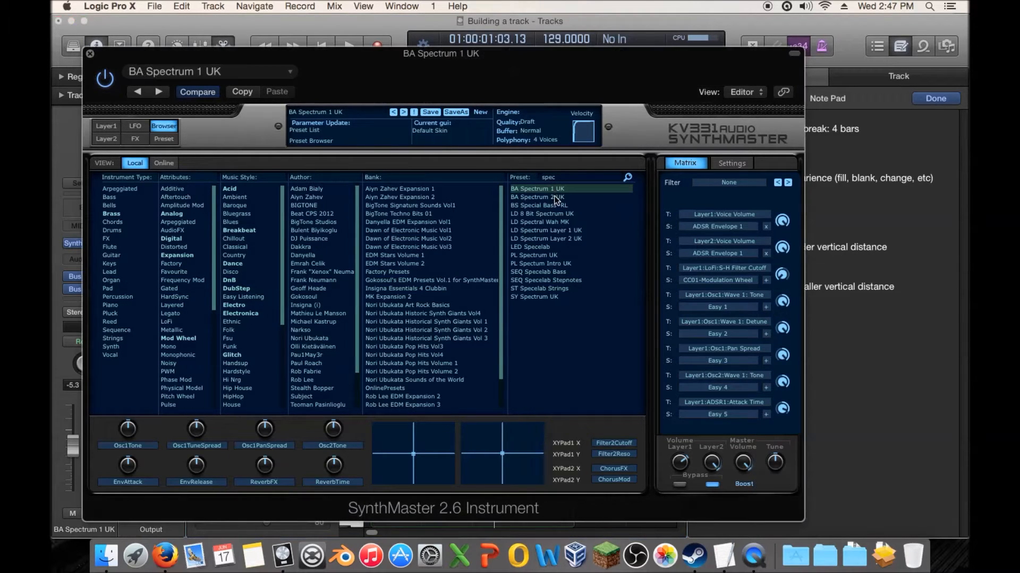
key(space)
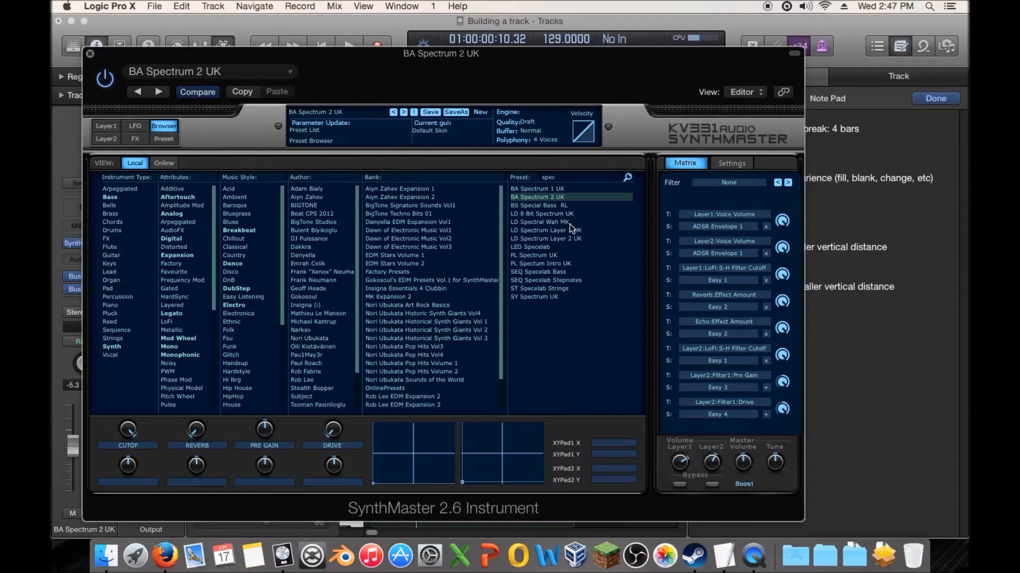
click(573, 231)
key(space)
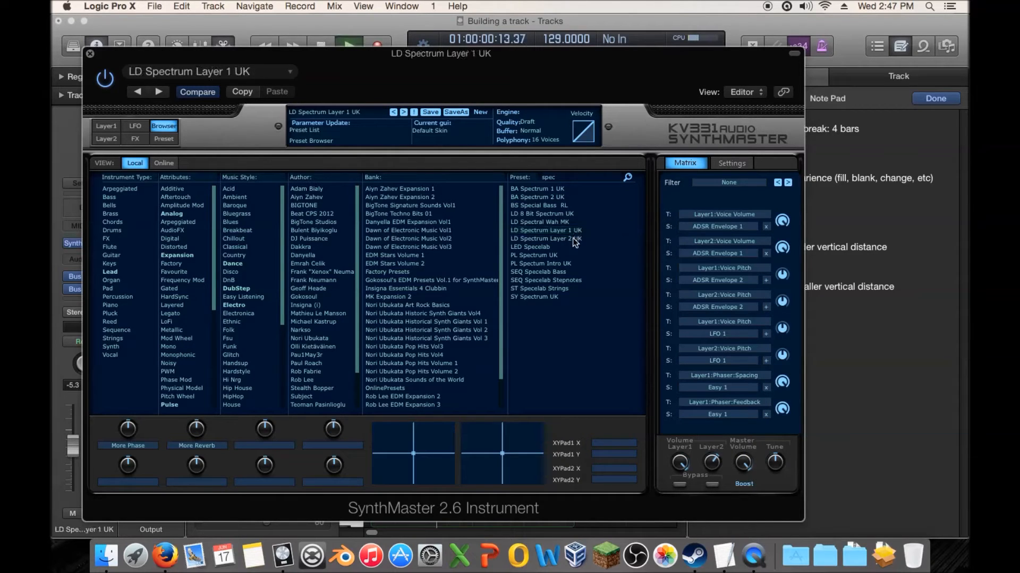
click(575, 240)
key(space)
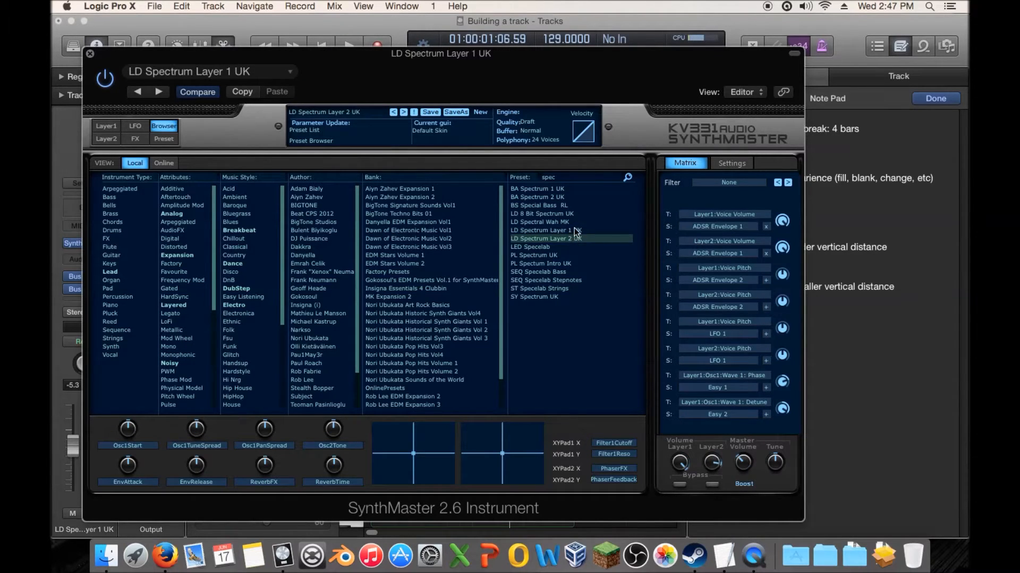
Step: Audition the melody with the presets PL Spectrum UK and PL Spectum Intro UK, and close the SynthMaster window with the latter loaded
click(563, 255)
key(space)
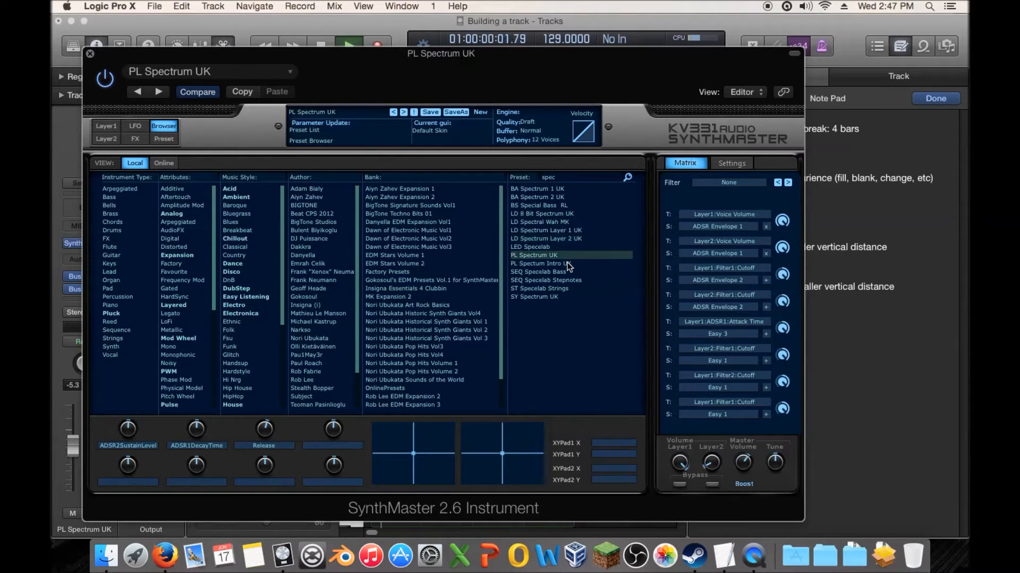
click(570, 264)
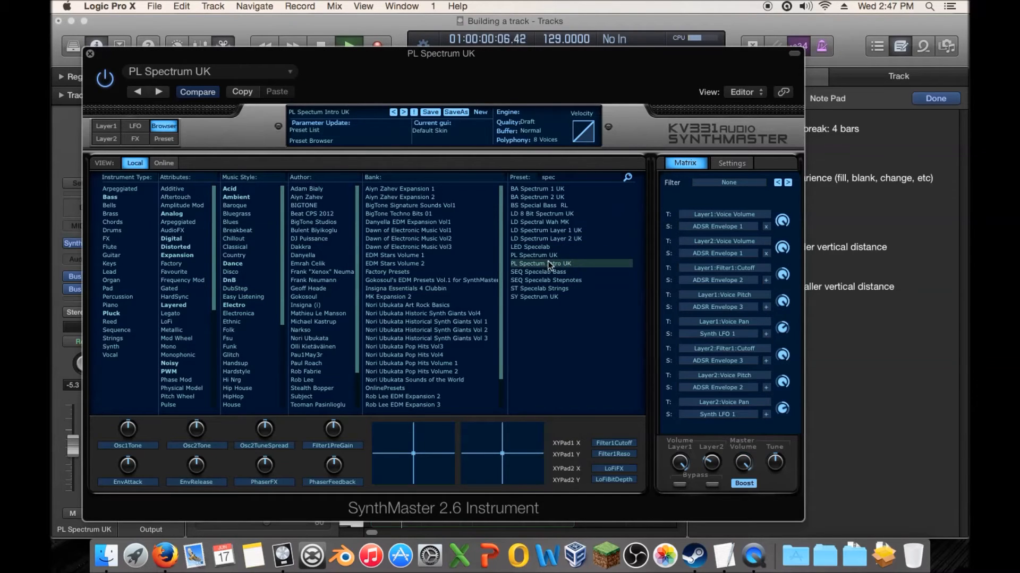
key(space)
click(89, 53)
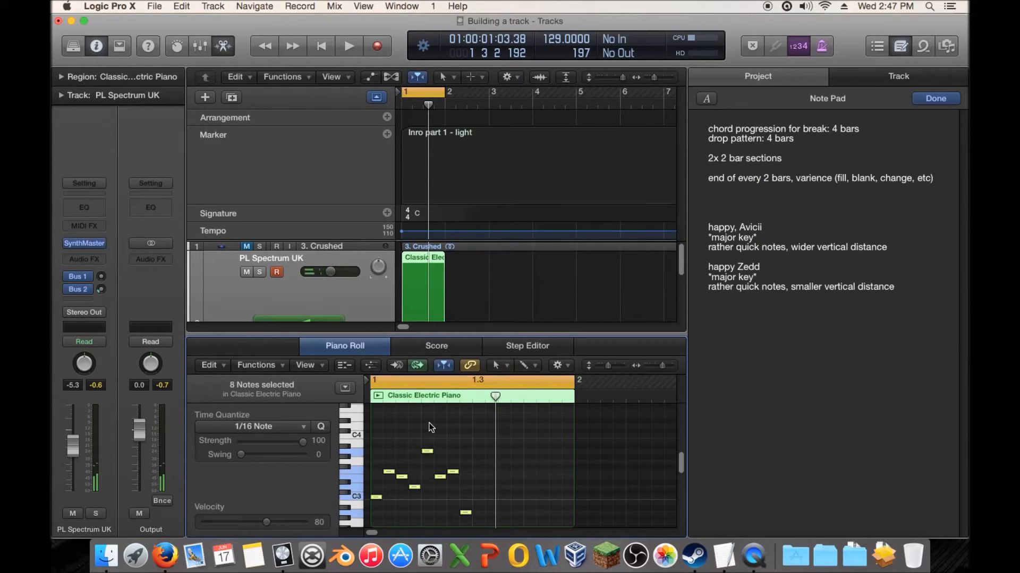
Step: Transpose all eight melody notes up one octave and play the result
key(alt+shift+Up)
key(space)
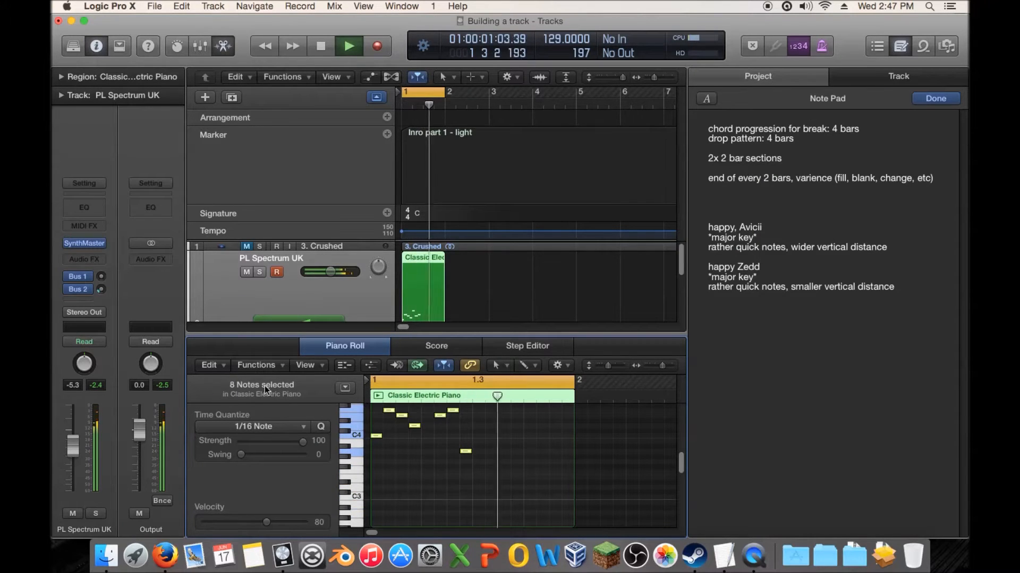
key(space)
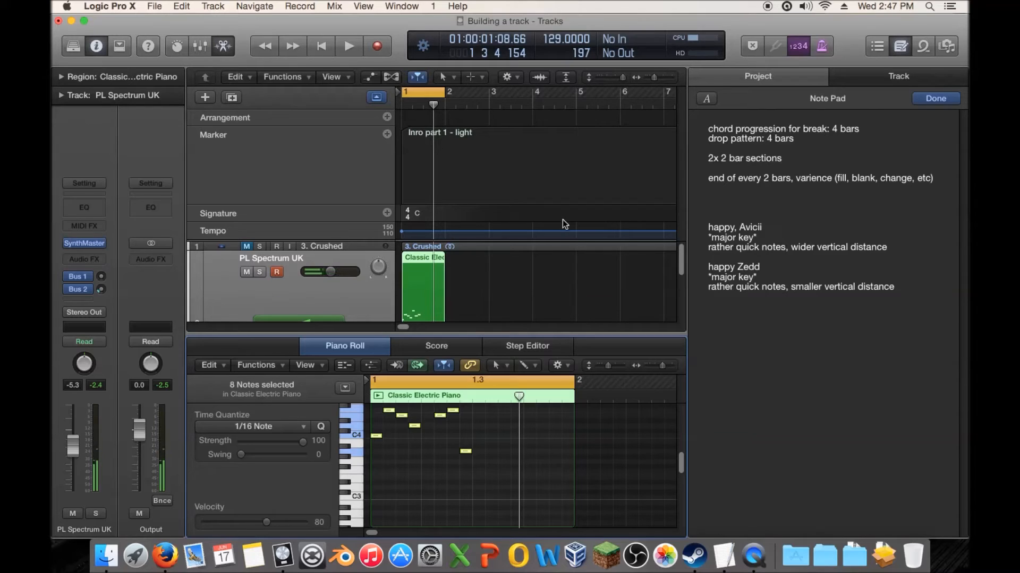
Step: Shorten the melody region to half a bar, loop it up to the start of bar 2, and play it
scroll(448, 313, down, 2)
scroll(447, 314, down, 2)
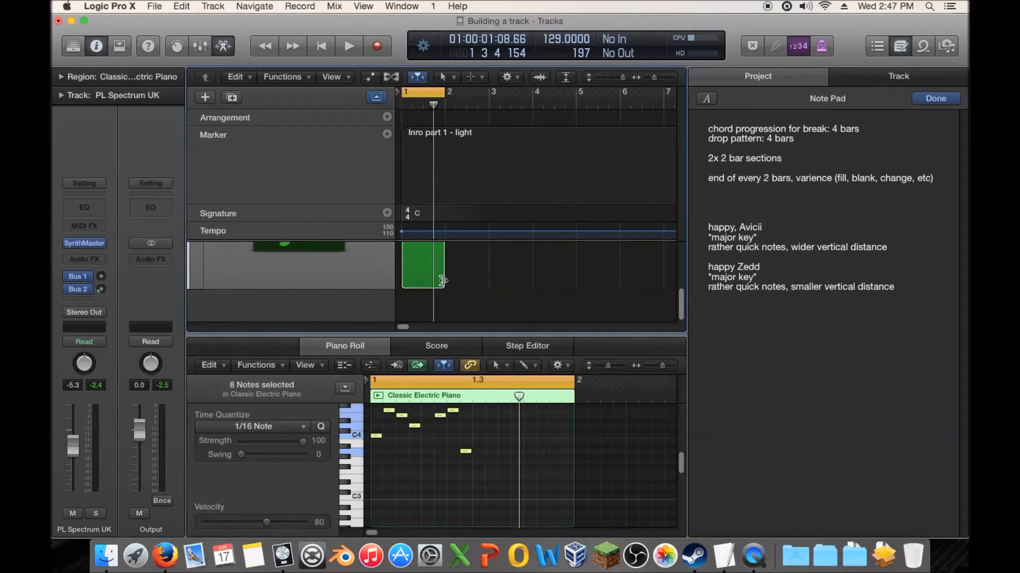
mouse_move(441, 281)
mouse_down()
mouse_move(423, 280)
mouse_move(444, 291)
mouse_up()
scroll(435, 278, up, 2)
scroll(435, 279, up, 1)
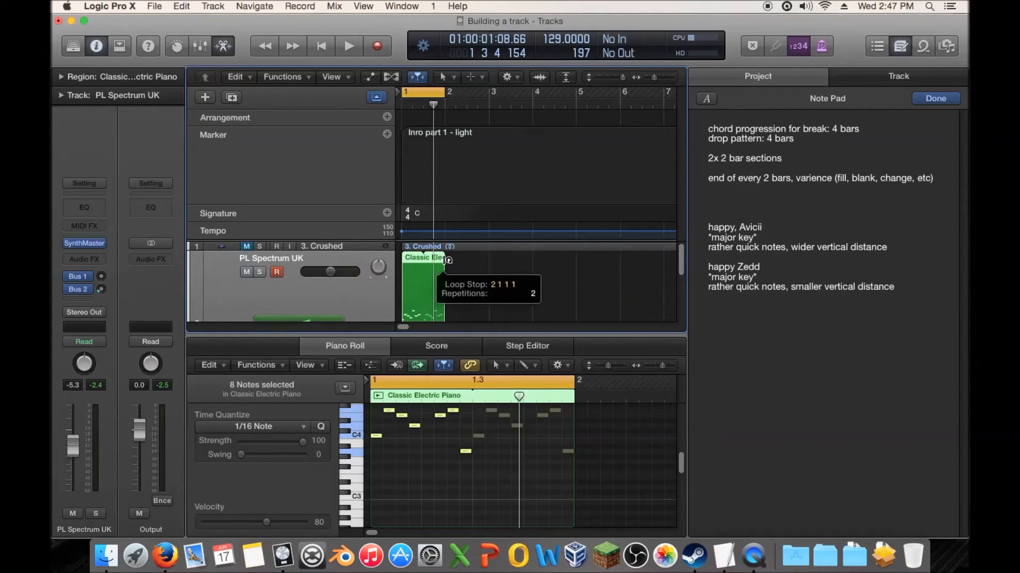
key(space)
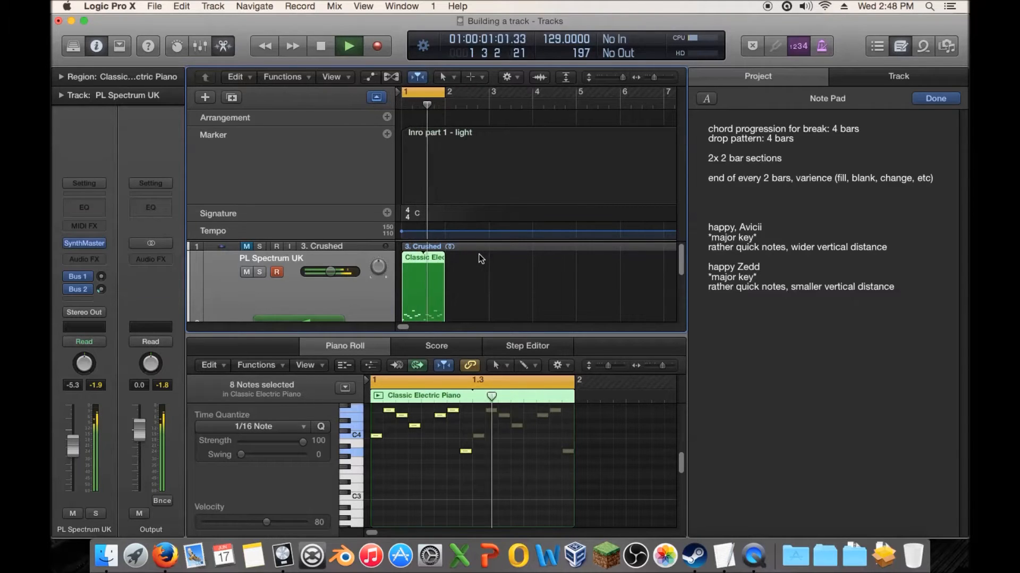
key(space)
scroll(487, 431, up, 2)
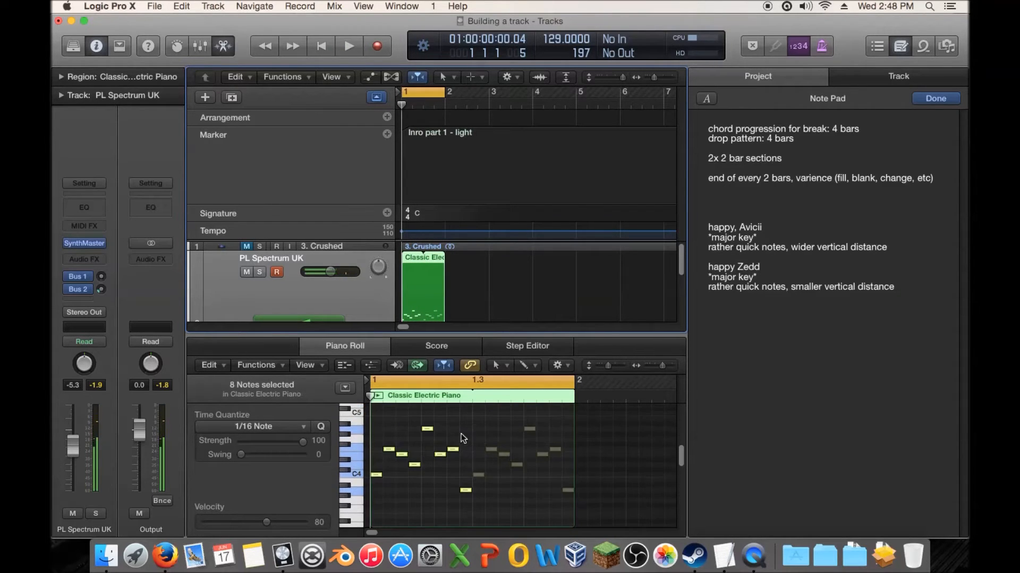
click(397, 462)
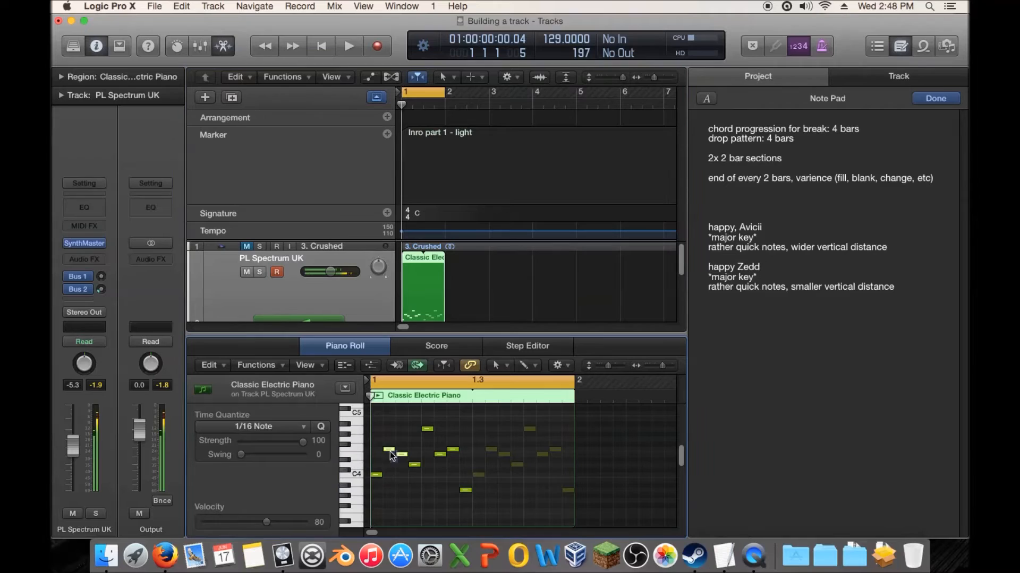
click(399, 454)
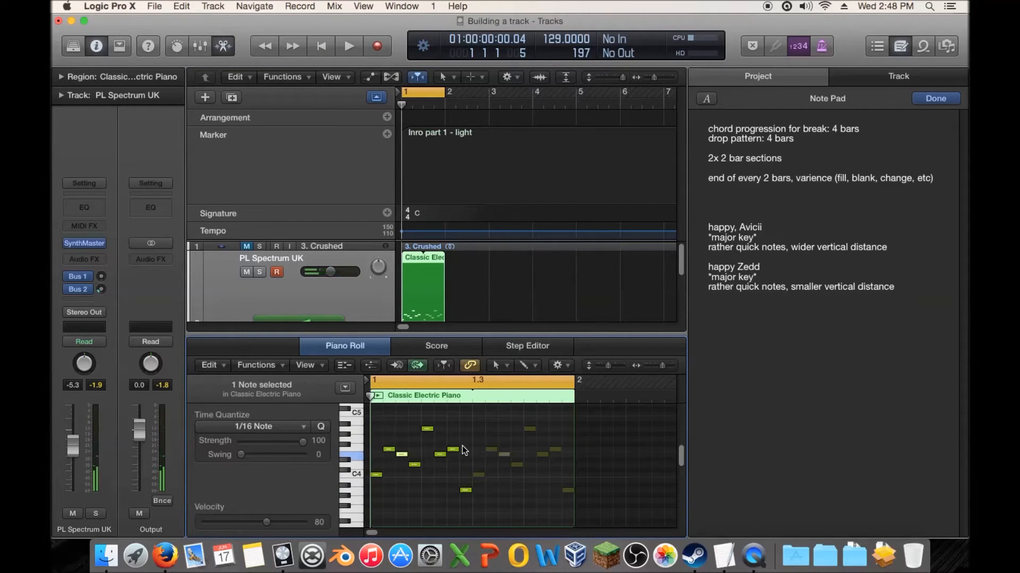
Step: Add a "calm:" entry to the project notes with the lines "*major key*" and "slower notes, wide or small vertical distance."
click(832, 306)
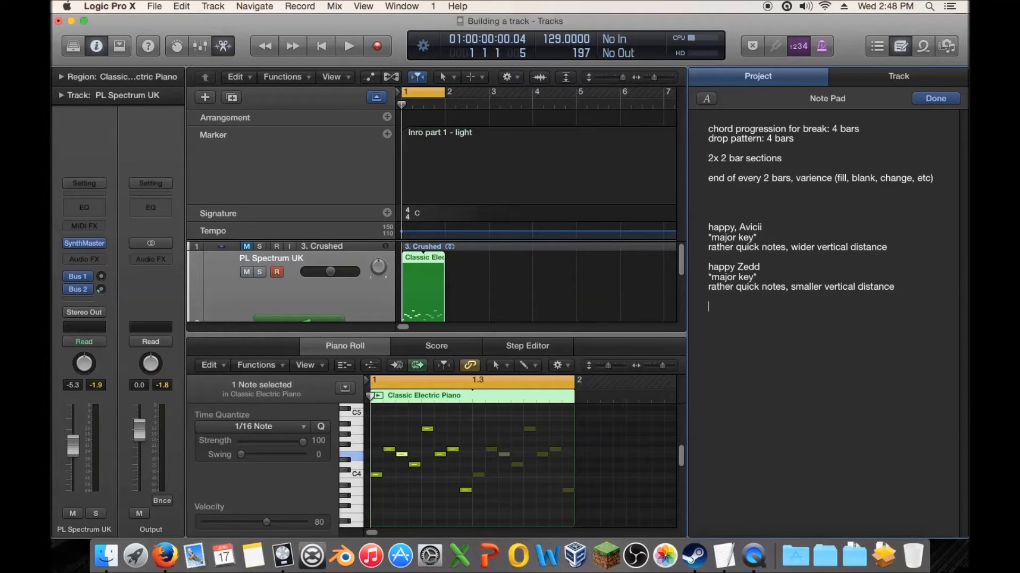
text(calm)
text(major ke)
text(slower notes, var)
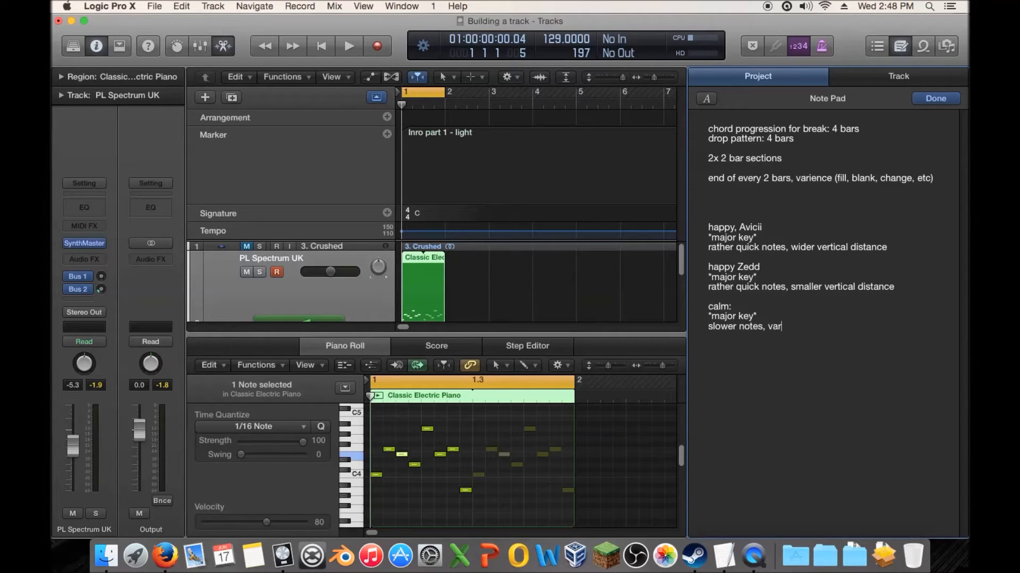
text(ried)
key(BackSpace)
key(BackSpace)
text(wa)
text(ide or small vertical )
text(distance.)
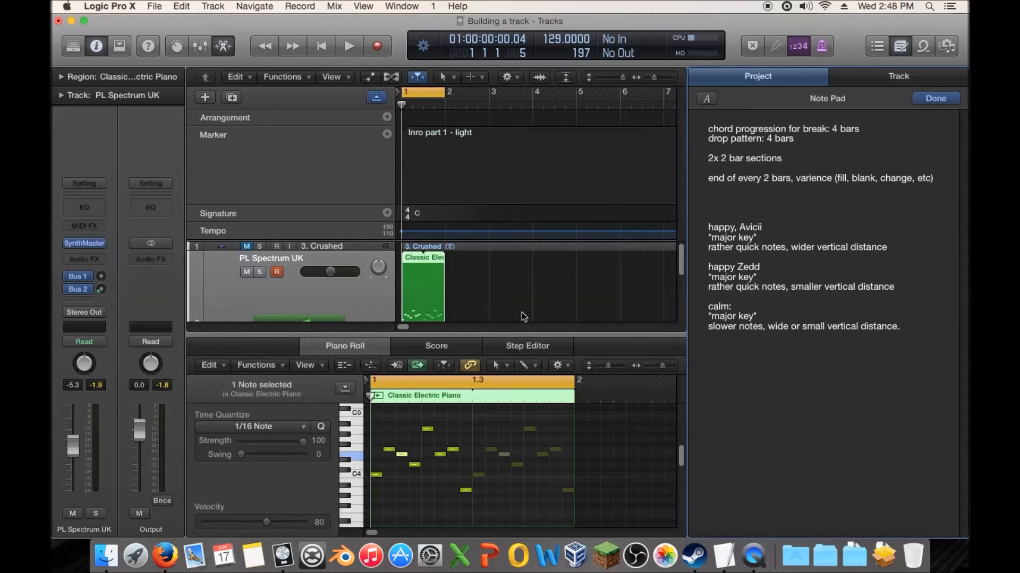
Step: Spread the notes of the half-bar melody further apart so that they follow each other more slowly
scroll(521, 302, down, 3)
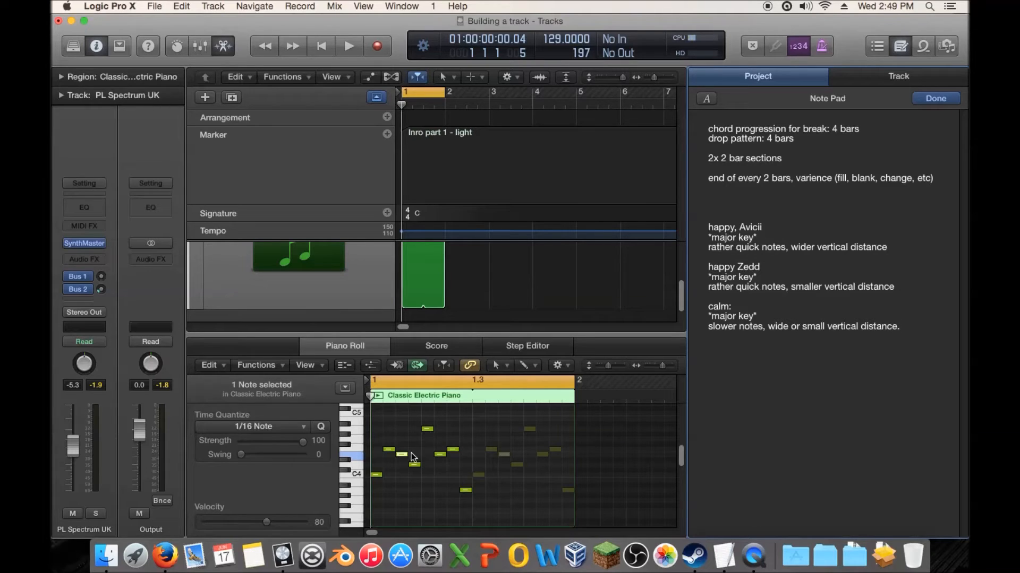
drag(462, 416, 465, 490)
click(444, 455)
click(441, 465)
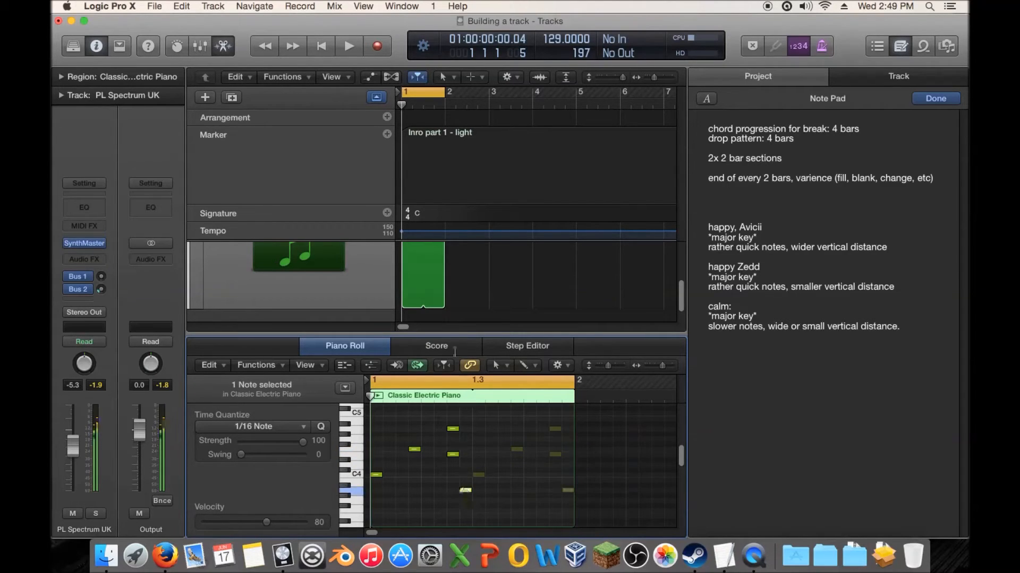
Step: Extend the melody region to one full bar and space six notes across it as C4, F4, E4, F4, A4 and D4
drag(444, 301, 446, 307)
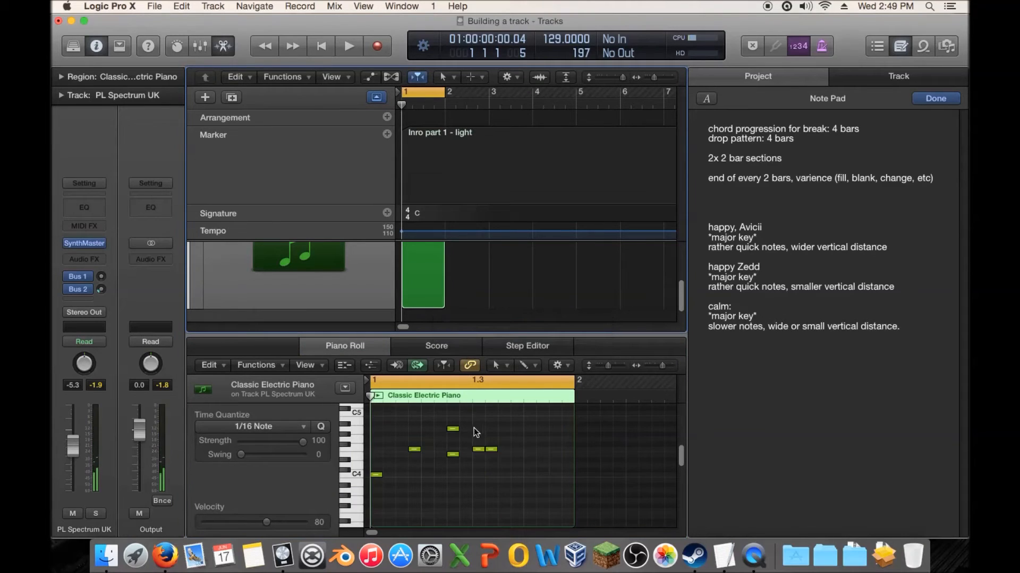
scroll(477, 434, up, 3)
click(454, 456)
drag(454, 459, 556, 490)
Step: Load the KY Innocent Keys (i) preset in the track's SynthMaster and close its window
click(85, 242)
click(91, 228)
click(85, 244)
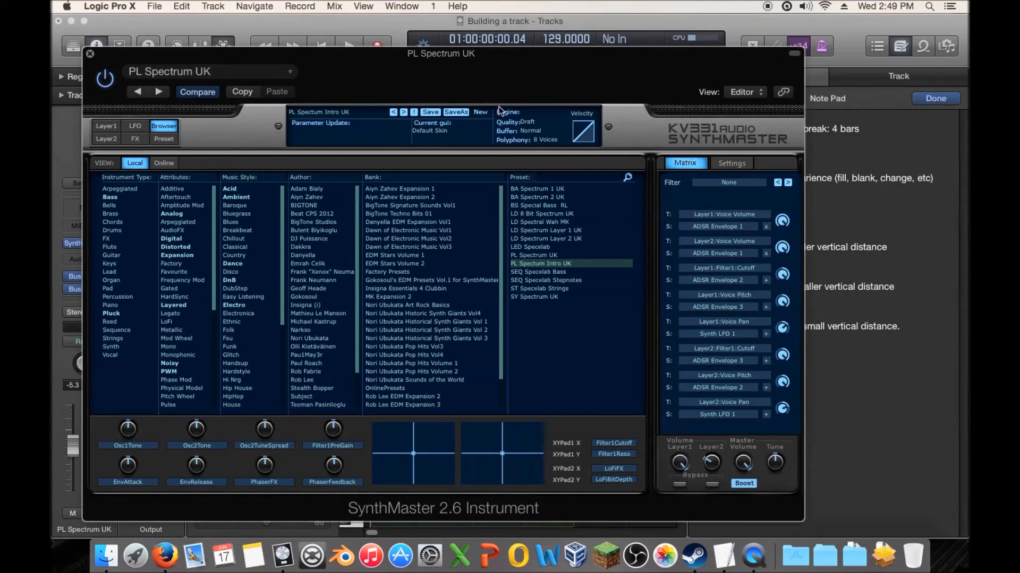
click(480, 112)
click(514, 123)
click(89, 54)
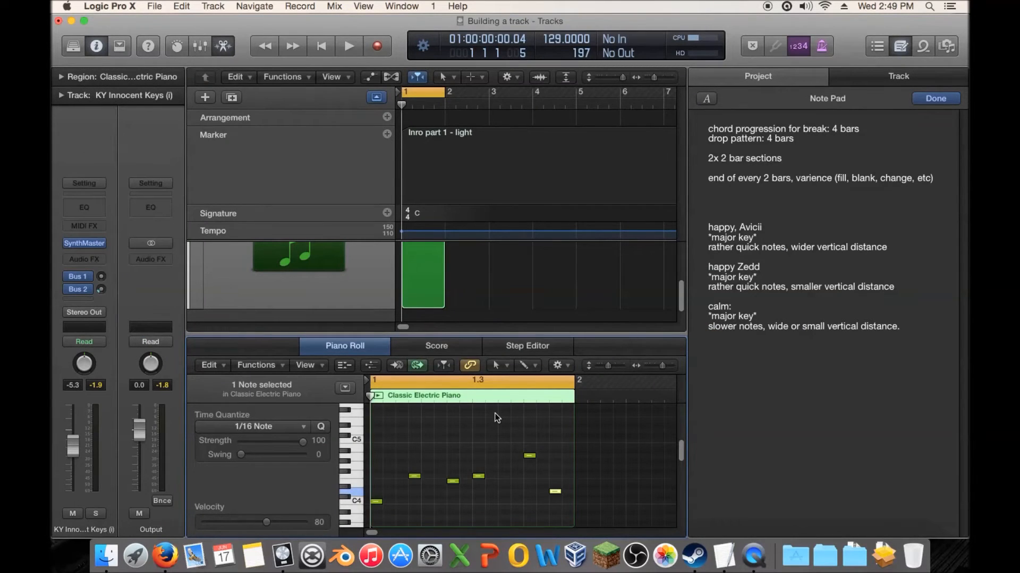
Step: Lower the synth track's volume to -10.4 dB and play the calm melody
scroll(495, 413, down, 2)
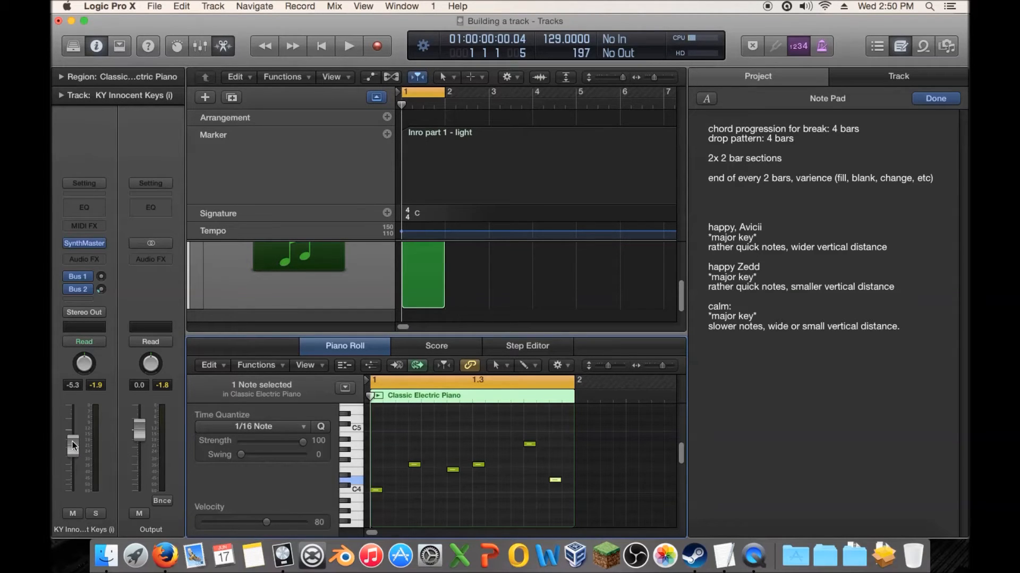
drag(76, 439, 77, 451)
key(space)
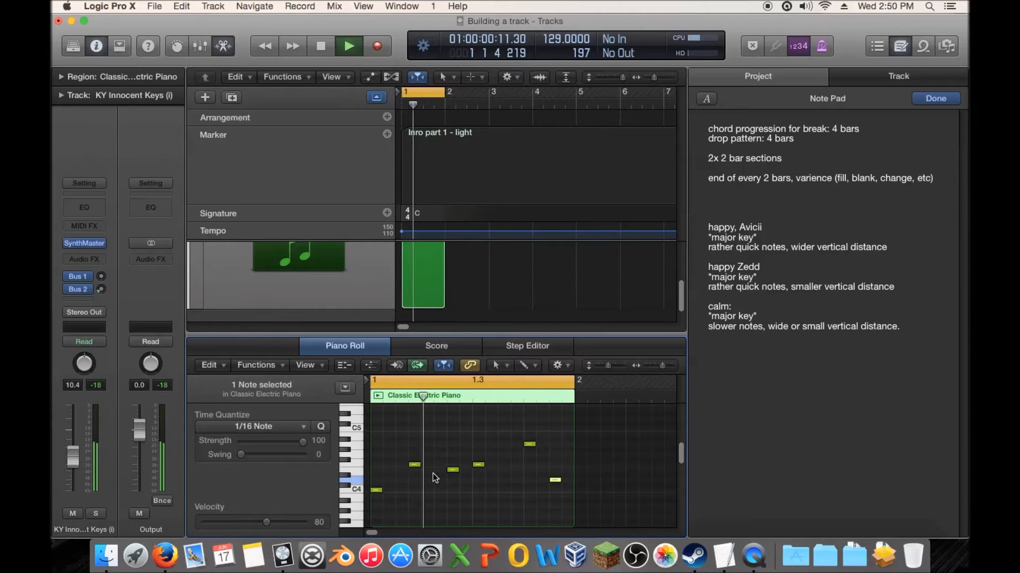
key(space)
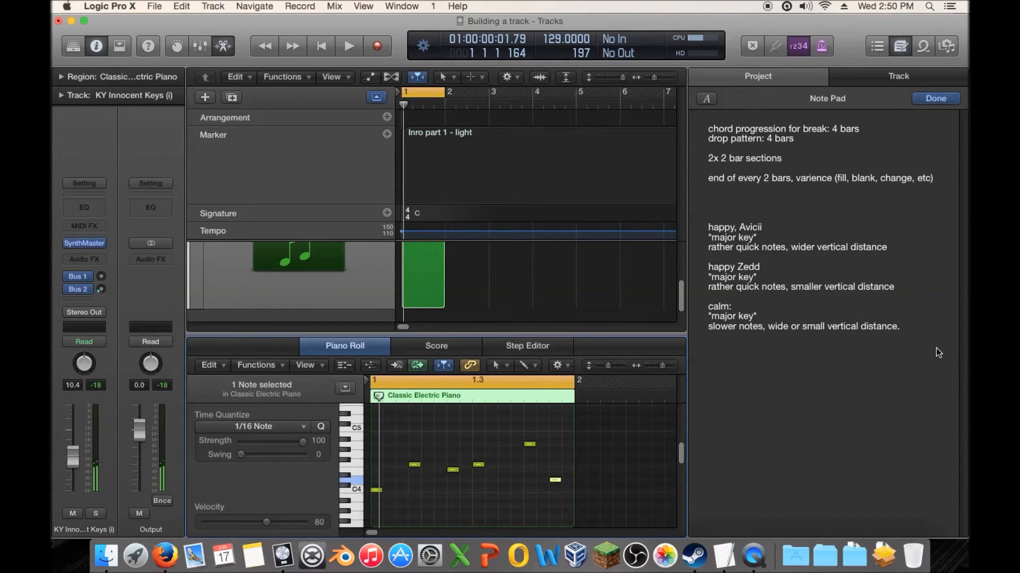
Step: Highlight the happy and calm style entries in the project notes, and hide the piano roll editor
drag(912, 326, 652, 226)
click(878, 416)
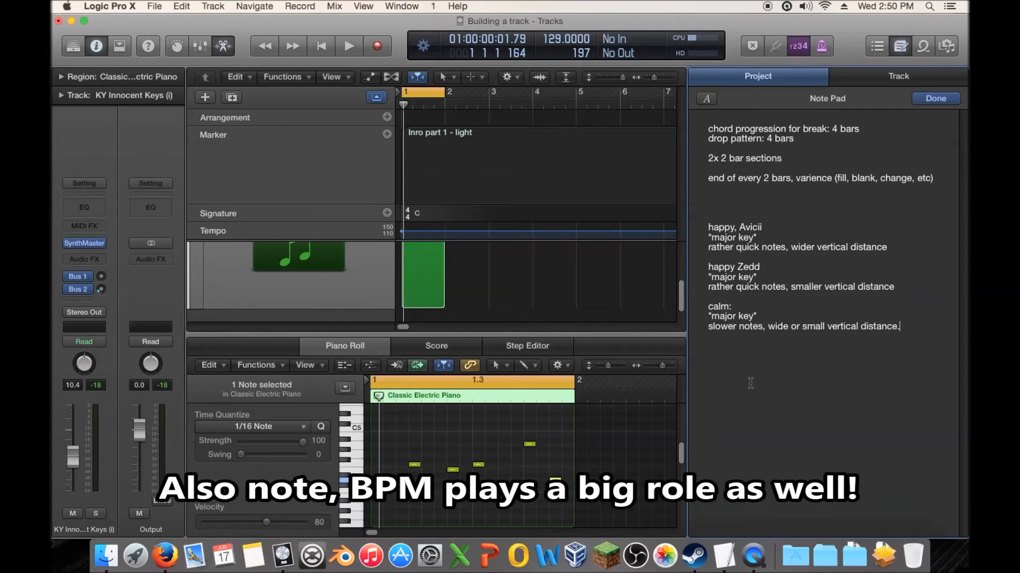
scroll(399, 256, up, 2)
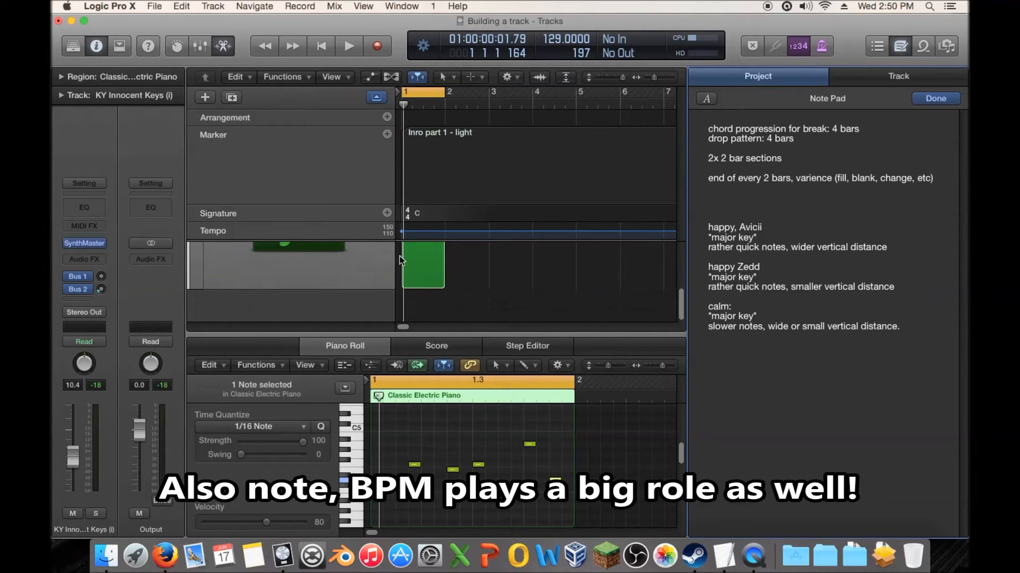
drag(429, 335, 443, 518)
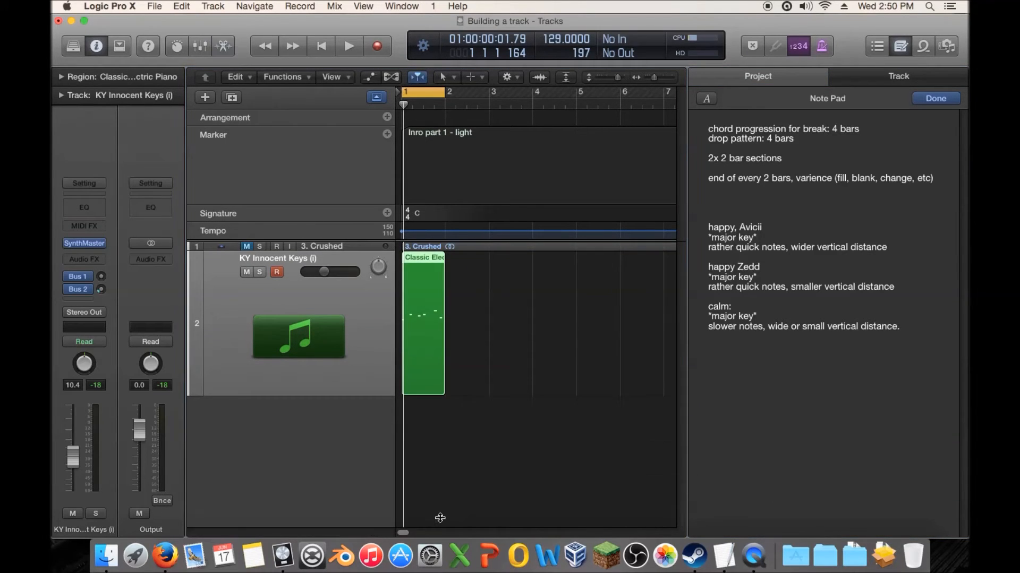
Step: Add a dashed divider line below the calm entry in the project notes, followed by the heading "eerie"
click(927, 336)
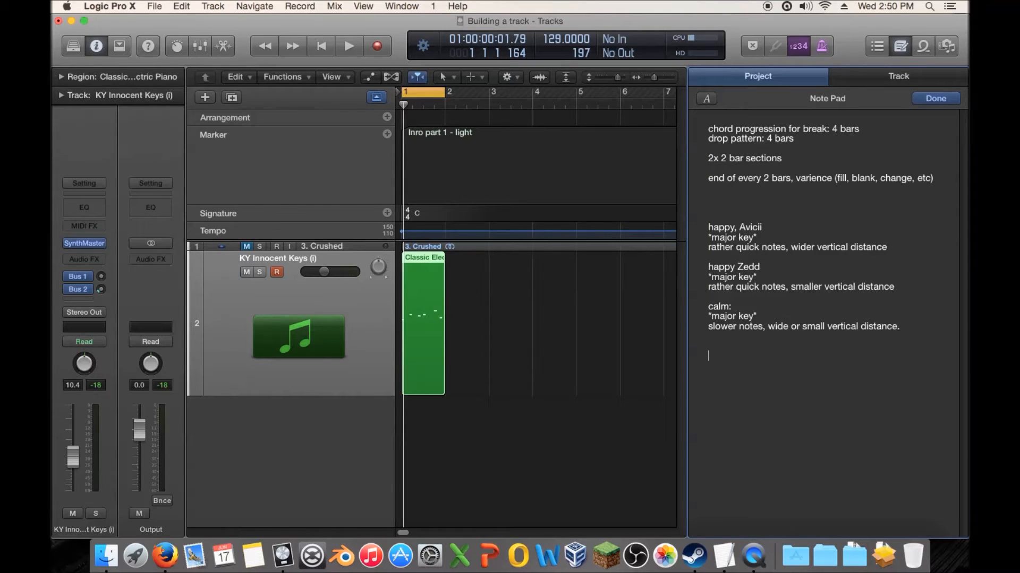
text(----------------)
key(BackSpace)
key(BackSpace)
key(BackSpace)
text(eerie)
Step: Open the melody region in the piano roll and lower its second note to B3
double_click(435, 310)
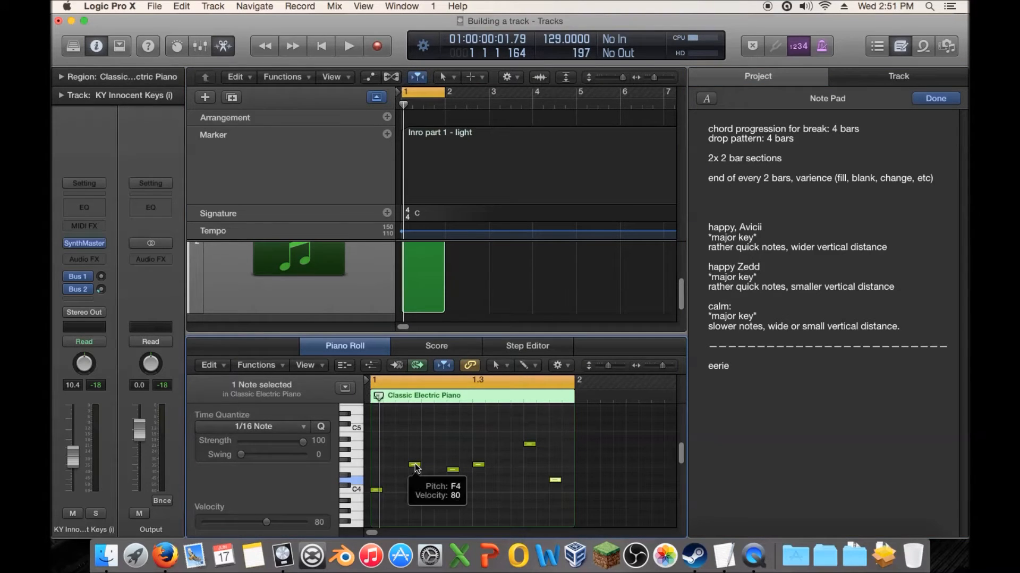
drag(415, 466, 416, 498)
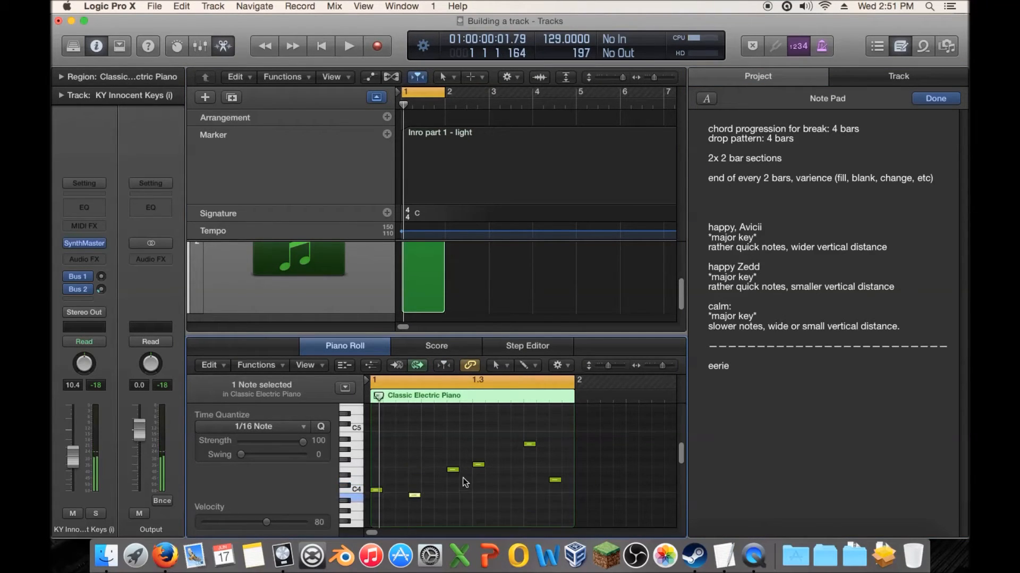
Step: Add the lines "*minor key*" and "slow notes, small vertical distance" below the eerie heading in the project notes
click(744, 398)
key(Return)
text(minor key*)
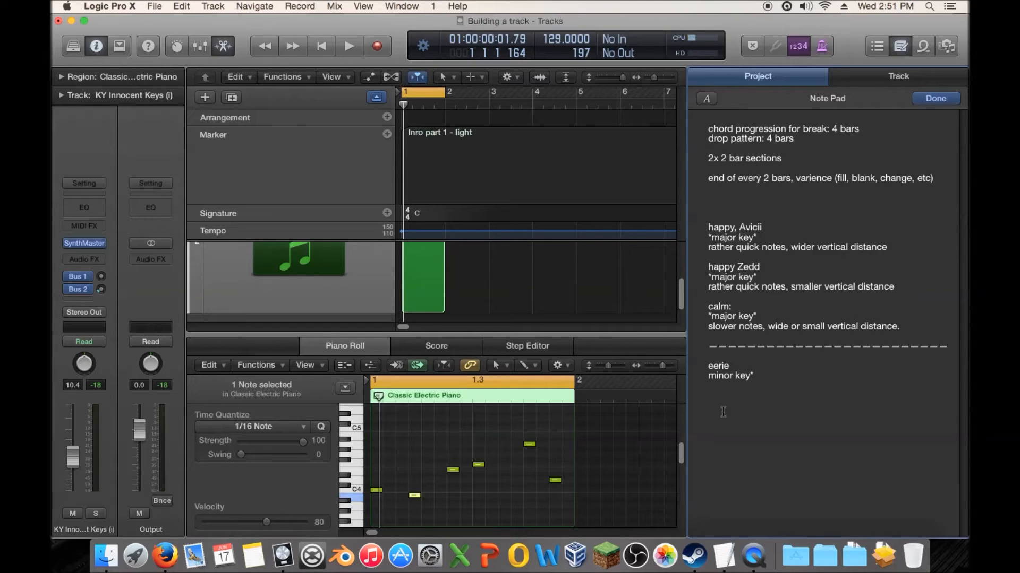
click(707, 376)
text(*)
click(772, 393)
text(slow notes, sm)
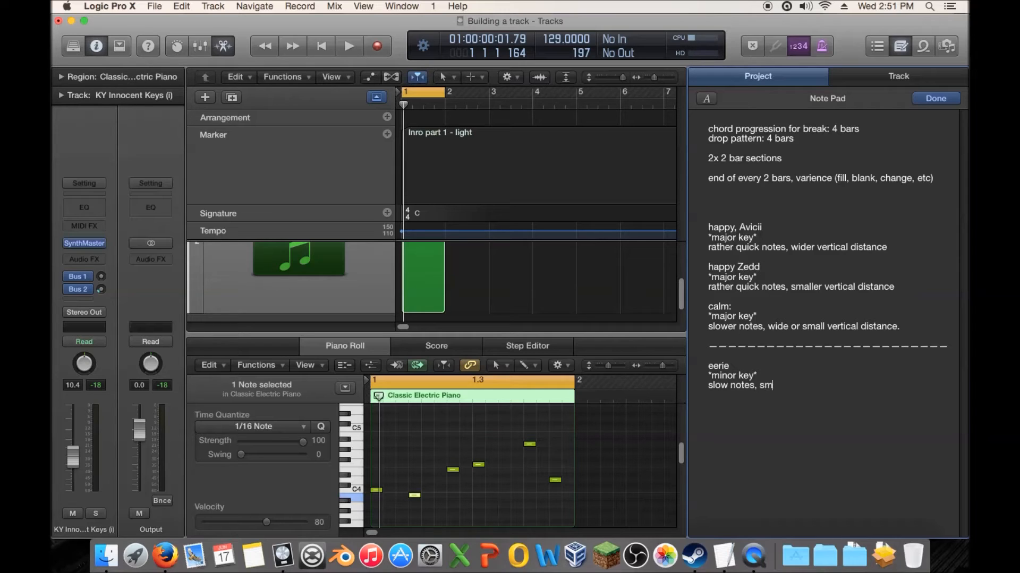
text(all vertical distance)
Step: Move the last four melody notes closer together in pitch as A3, D4, B3 and B3, and play the melody
mouse_move(452, 469)
mouse_down()
mouse_move(450, 509)
mouse_move(474, 487)
mouse_move(466, 481)
mouse_up()
drag(529, 449, 555, 495)
key(space)
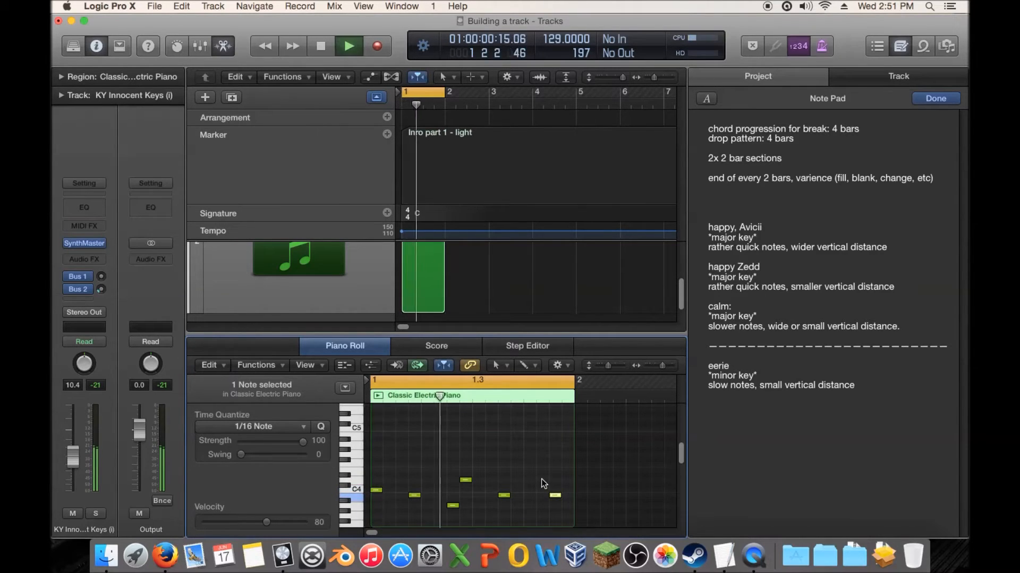
key(space)
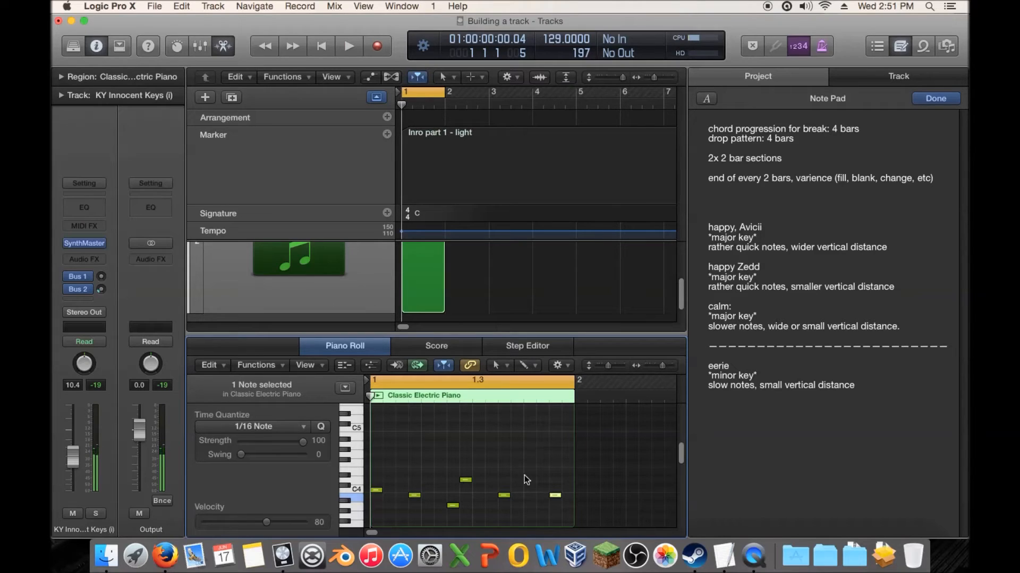
Step: Transpose all six melody notes down one octave and play the result
click(464, 458)
key(super+a)
key(alt+shift+Down)
key(space)
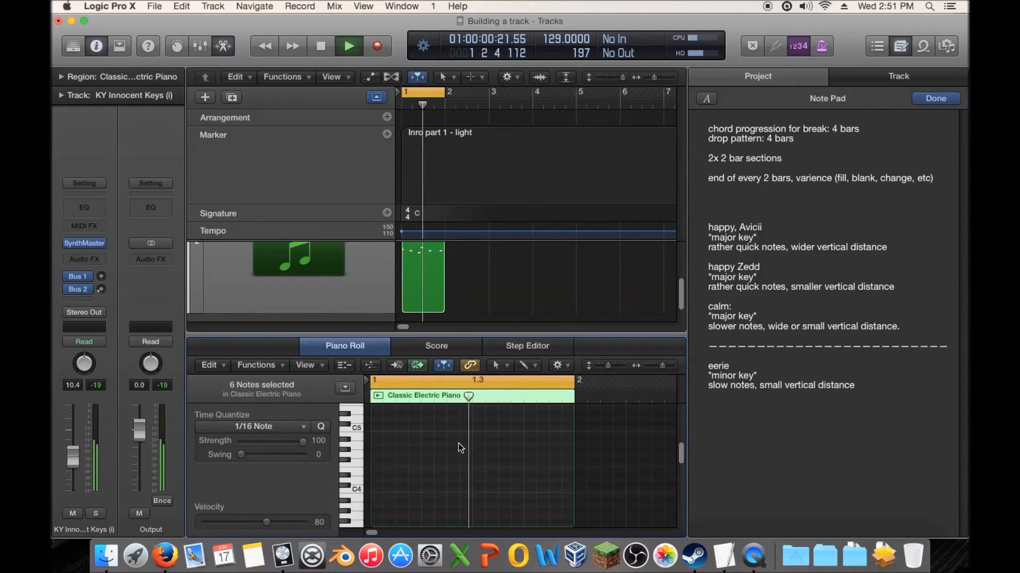
scroll(459, 445, down, 3)
key(space)
Step: Rework the first four notes of the melody to C3, C3, C3 and D3, with the D3 on beat 3, and play it
click(466, 473)
drag(479, 489, 446, 528)
scroll(461, 470, down, 2)
drag(464, 462, 466, 477)
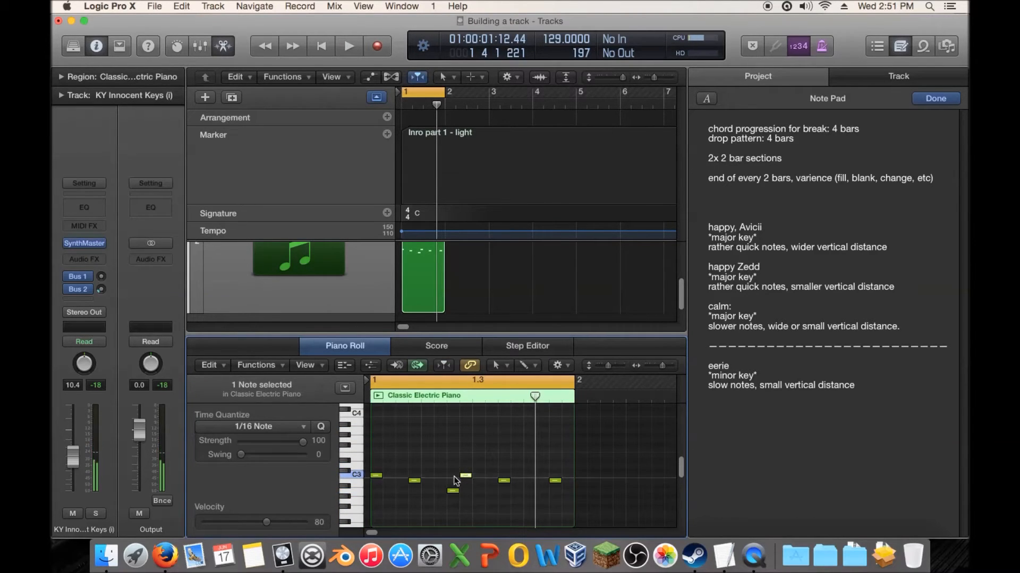
drag(377, 476, 479, 465)
key(space)
key(space)
key(space)
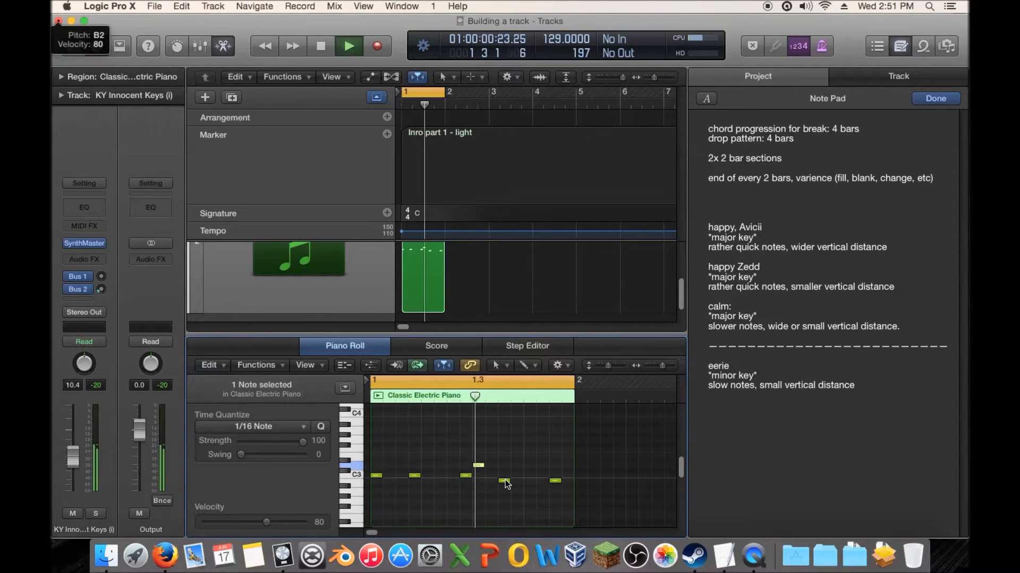
Step: Rework the melody after its opening C3 notes to D3, F3 and E3, closing the timing gaps, and play it
click(488, 470)
drag(465, 477, 528, 455)
key(space)
key(space)
key(space)
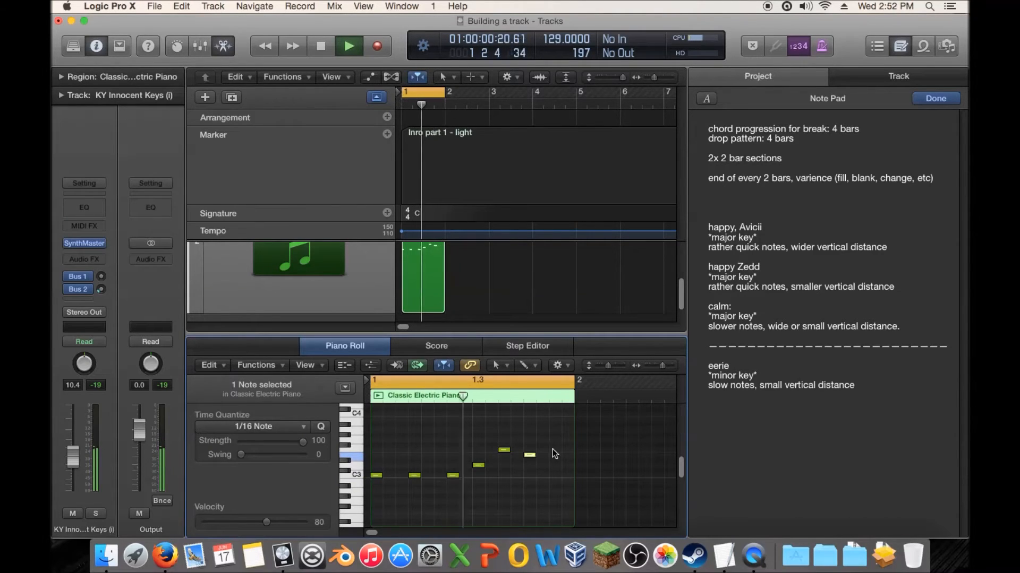
key(space)
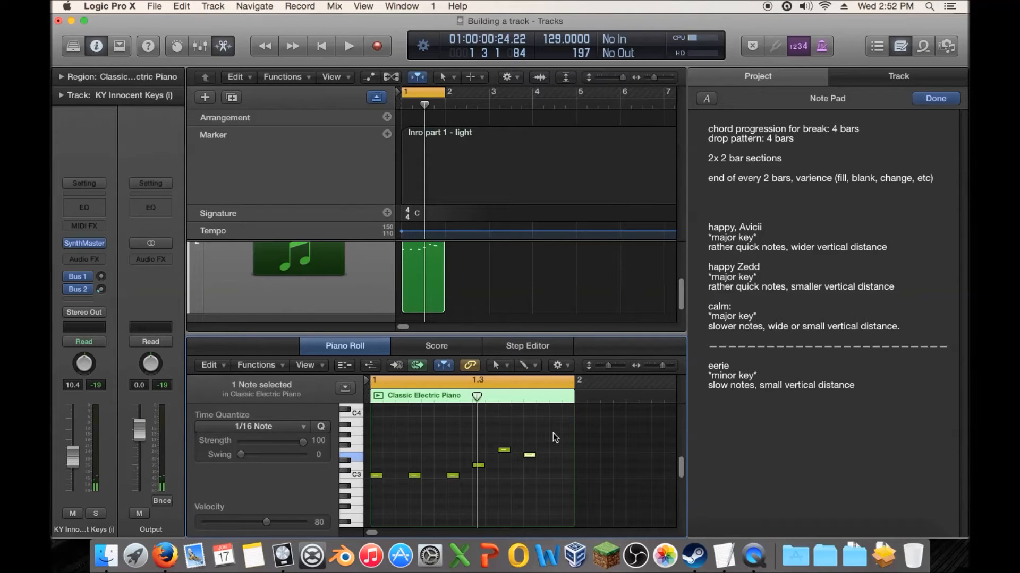
Step: Check the track's SynthMaster instrument, close it, and transpose all six melody notes down one octave
click(85, 244)
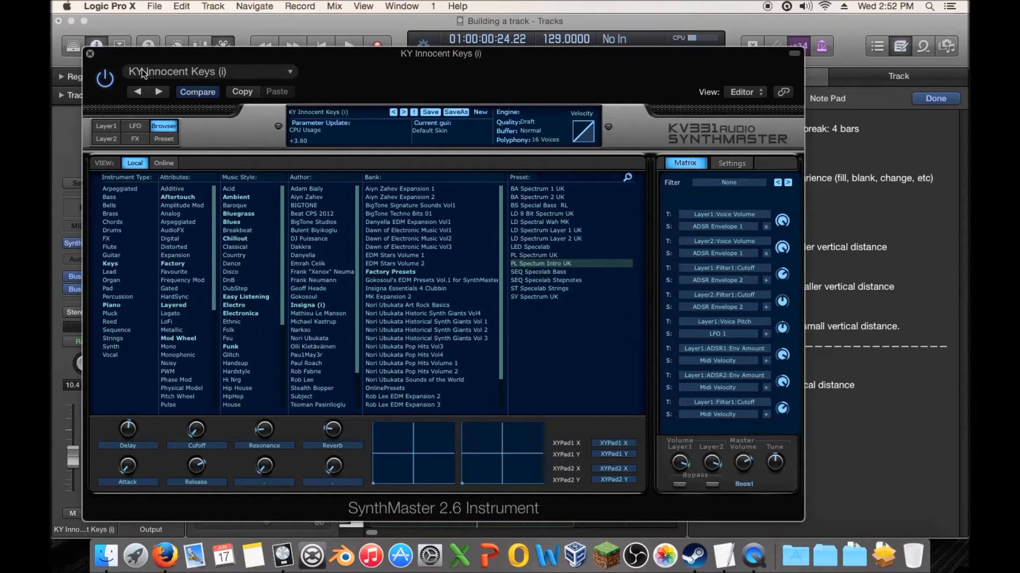
click(89, 53)
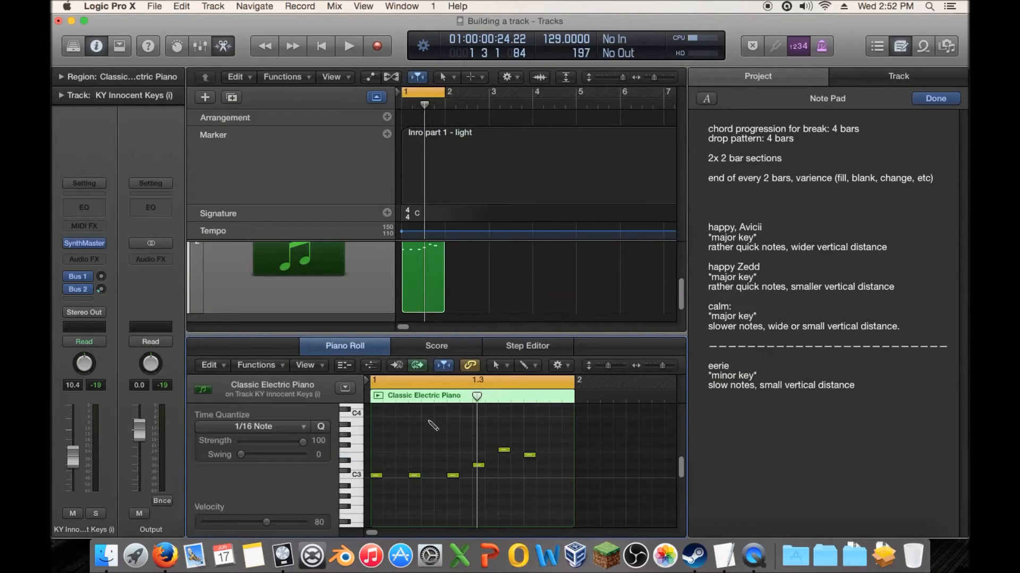
key(alt+shift+Down)
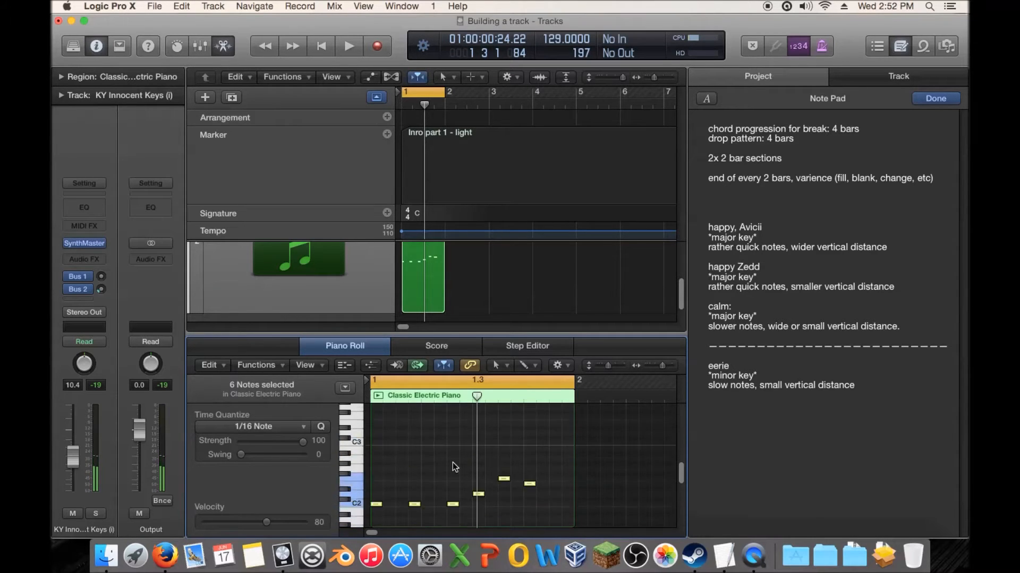
drag(377, 449, 448, 465)
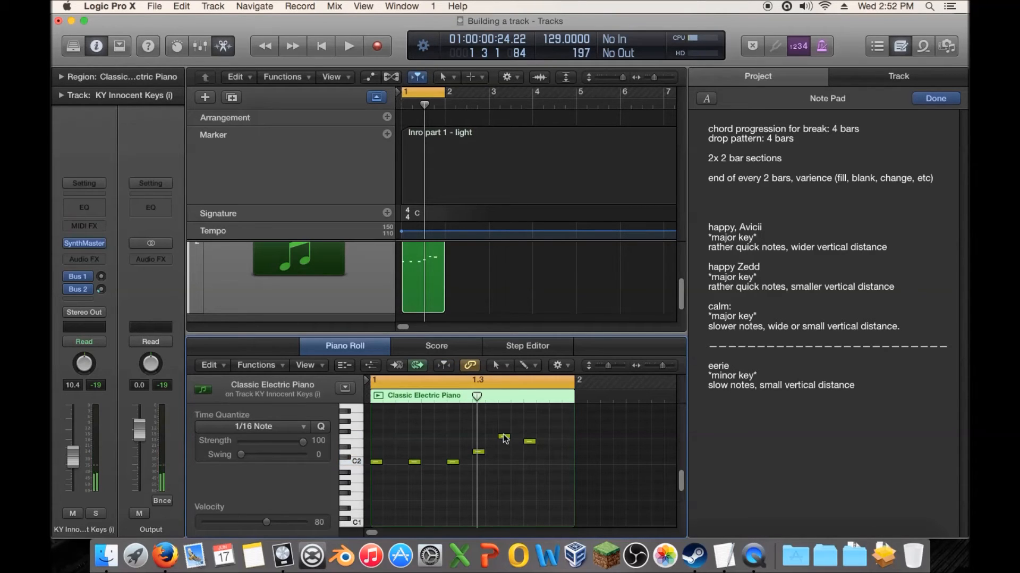
Step: Change the last three melody notes to D#2, D2 and C2, and play the melody
click(480, 453)
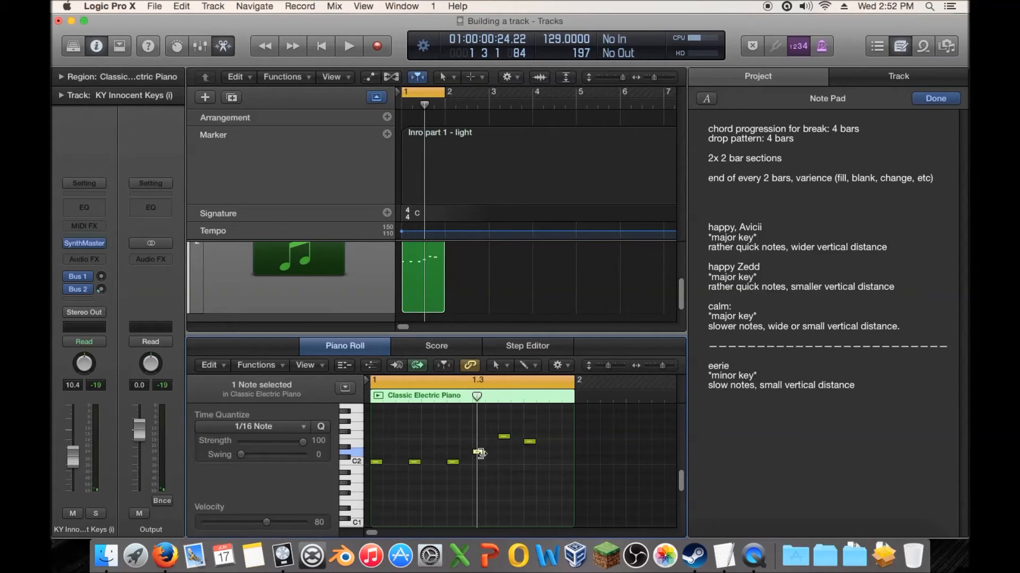
click(478, 451)
drag(479, 450, 531, 434)
key(space)
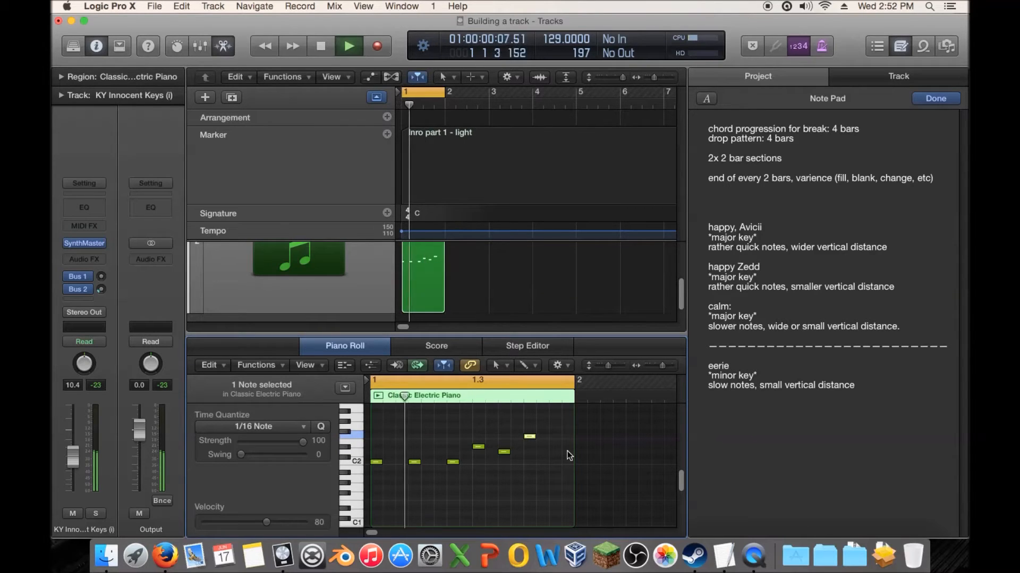
key(space)
drag(529, 437, 527, 463)
key(space)
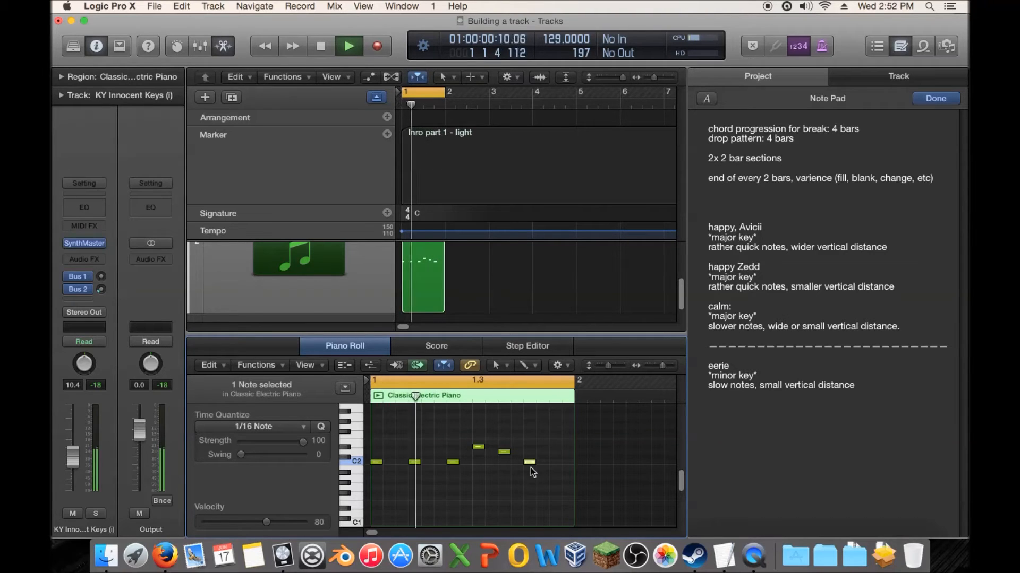
key(space)
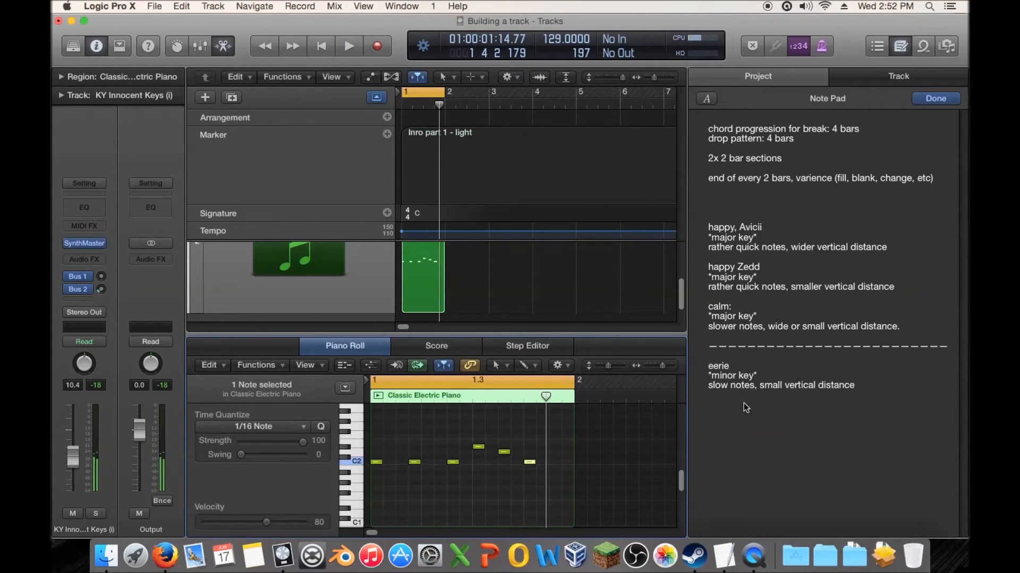
Step: Transpose all six melody notes up three octaves so the melody starts on C5, and listen to it
click(514, 438)
key(super+a)
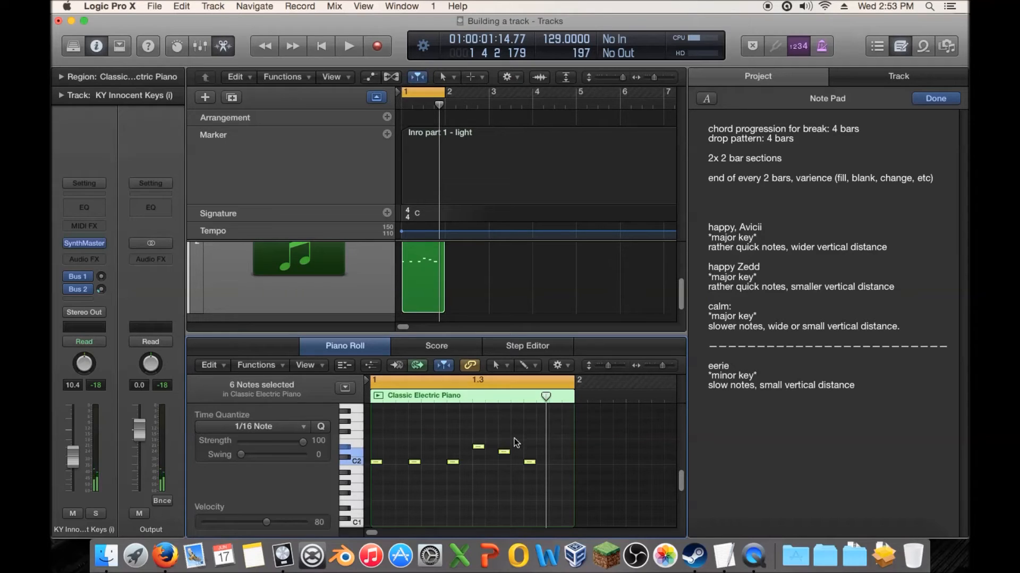
key(space)
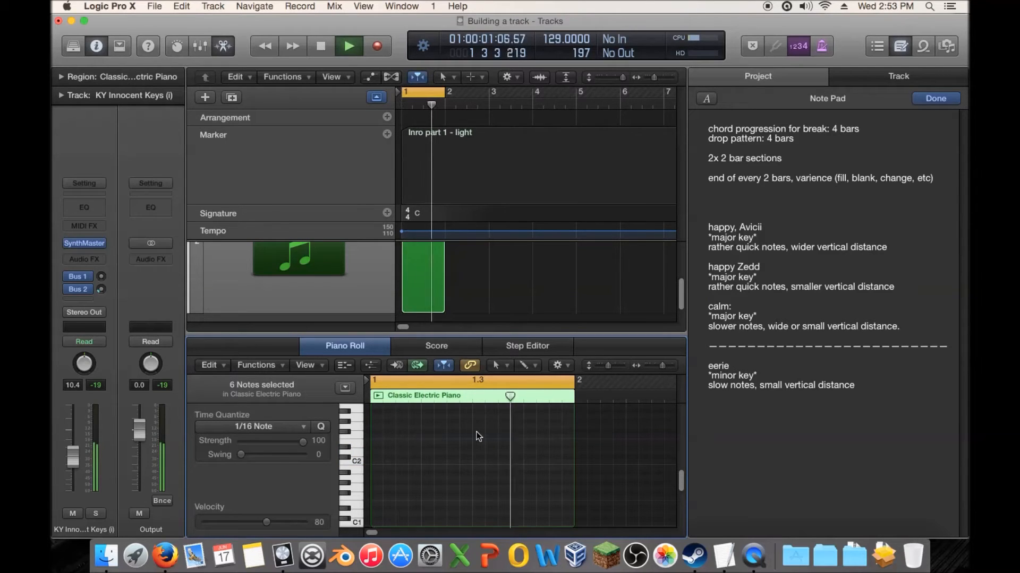
scroll(466, 442, up, 3)
scroll(467, 442, up, 3)
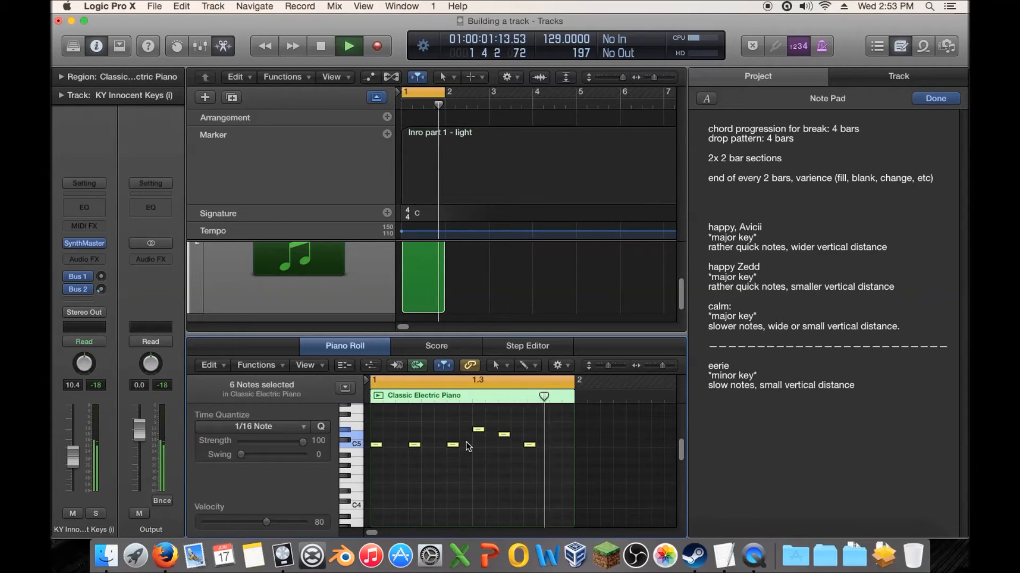
key(space)
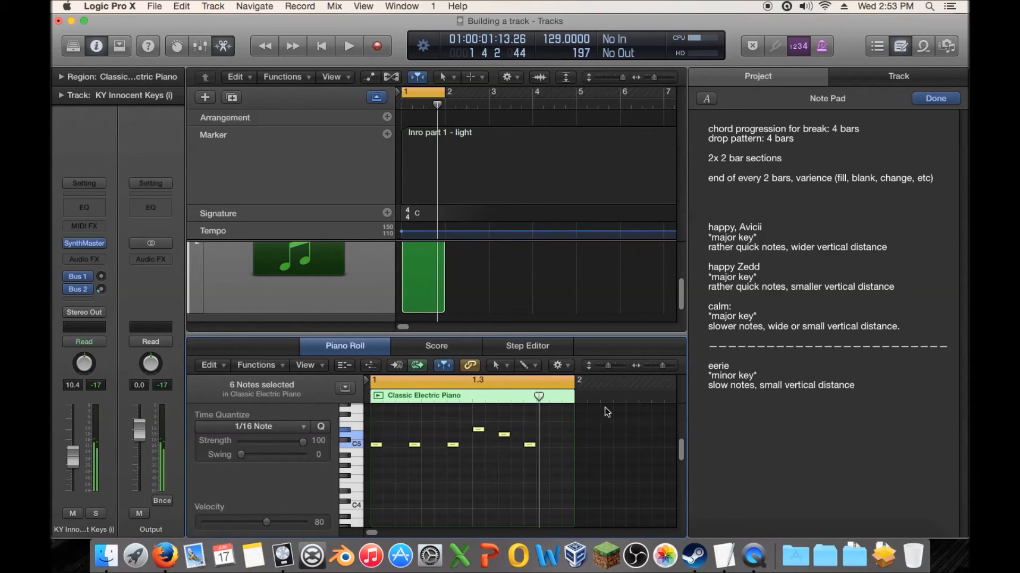
Step: Try the fourth and fifth notes a half step higher at E5 and D#5, play them, and move them back
drag(519, 422, 476, 424)
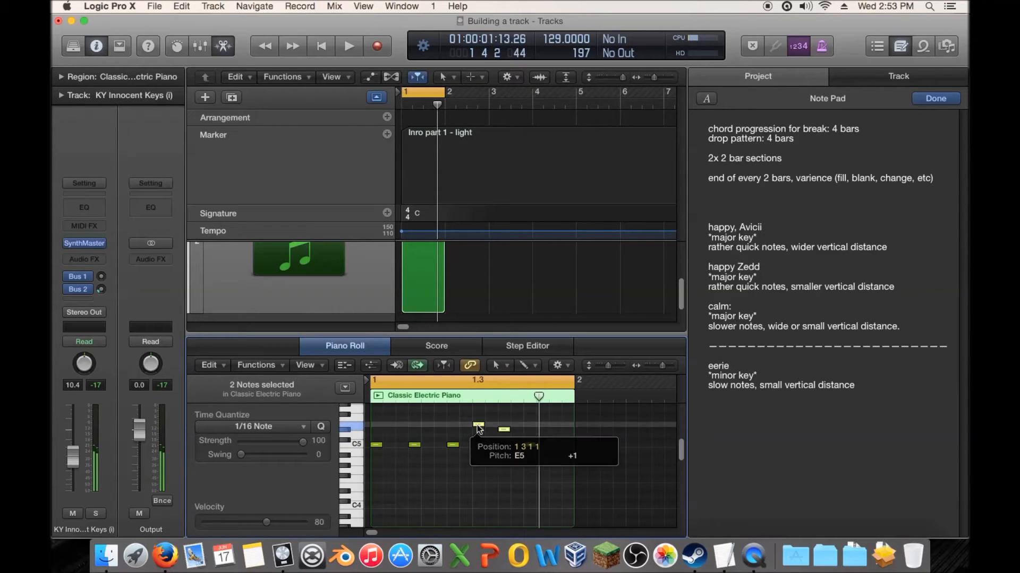
key(space)
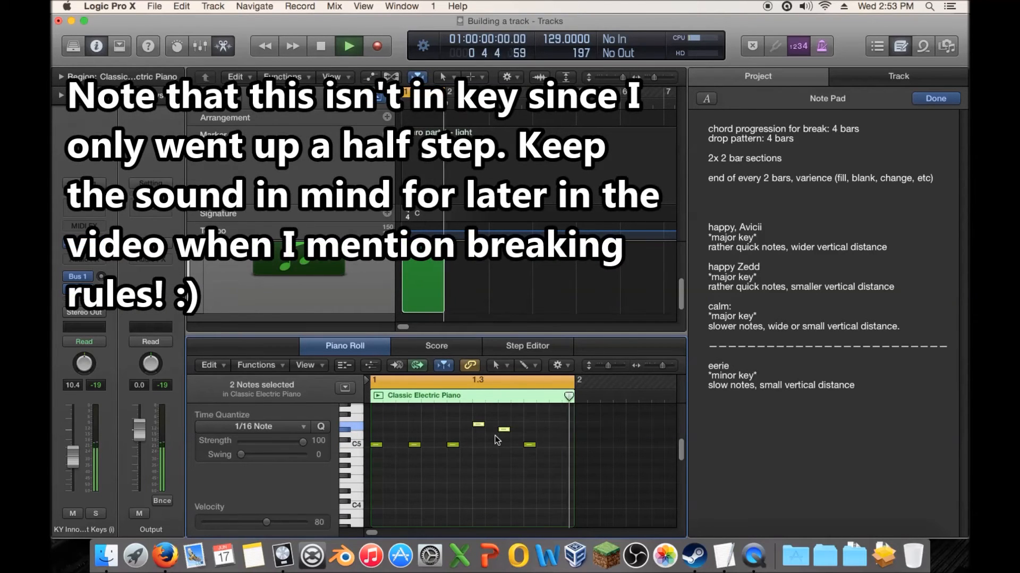
drag(479, 426, 480, 432)
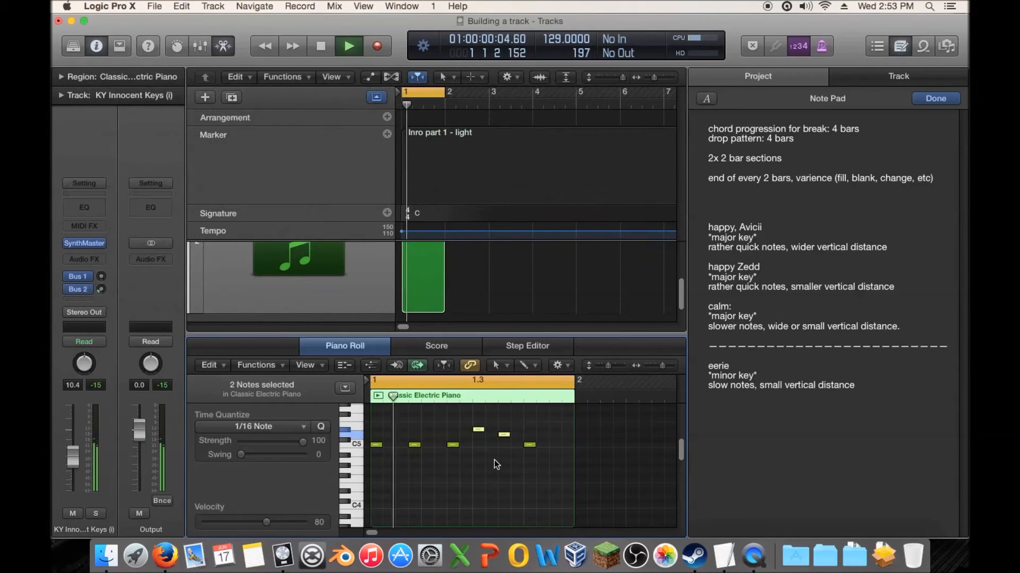
key(space)
click(503, 457)
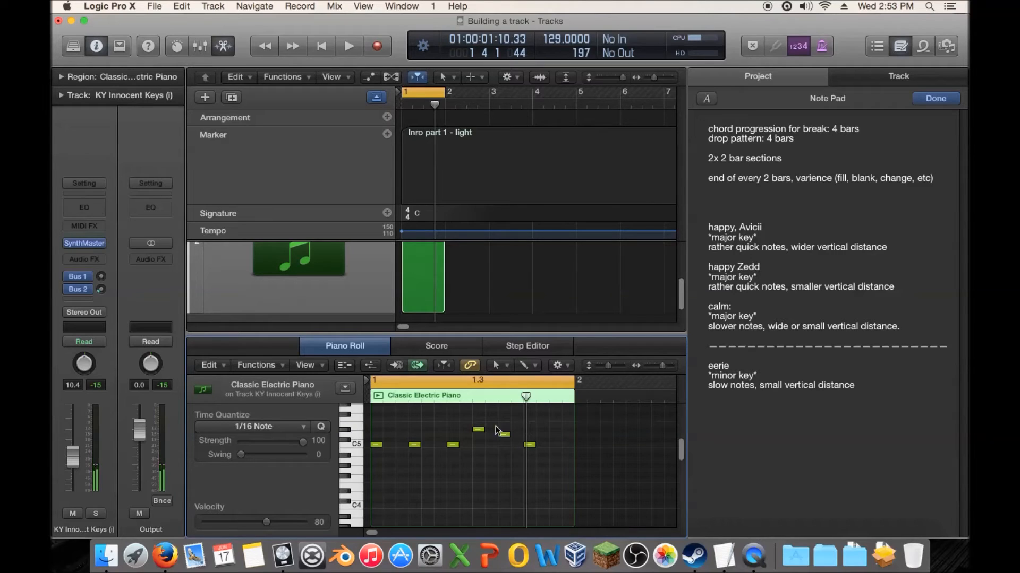
Step: Try the fourth and fifth notes at F5 and E5, return them to D#5 and D5, and play the melody
mouse_move(478, 429)
mouse_down()
mouse_move(502, 419)
mouse_move(477, 420)
mouse_up()
key(space)
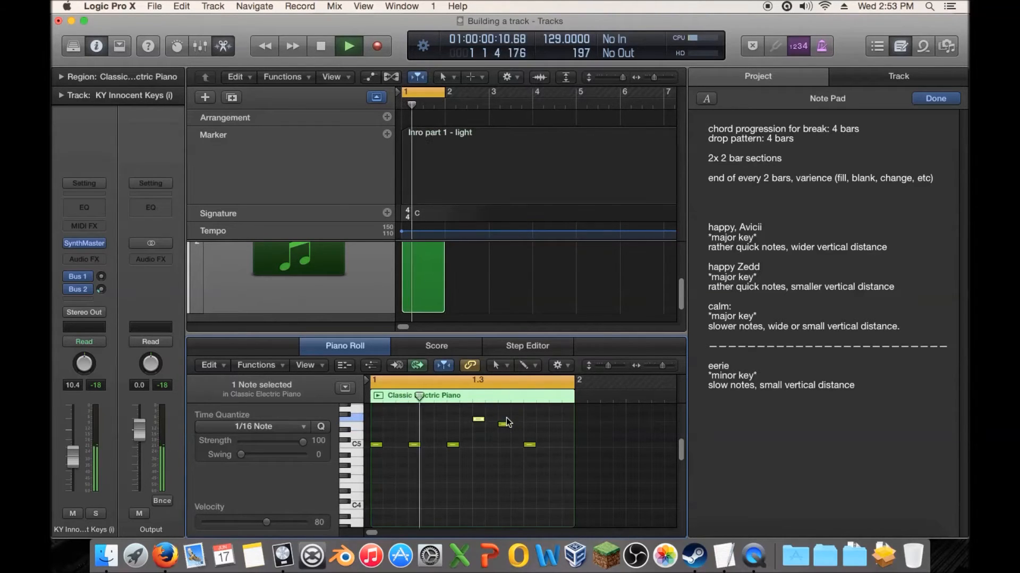
key(space)
drag(508, 414, 478, 431)
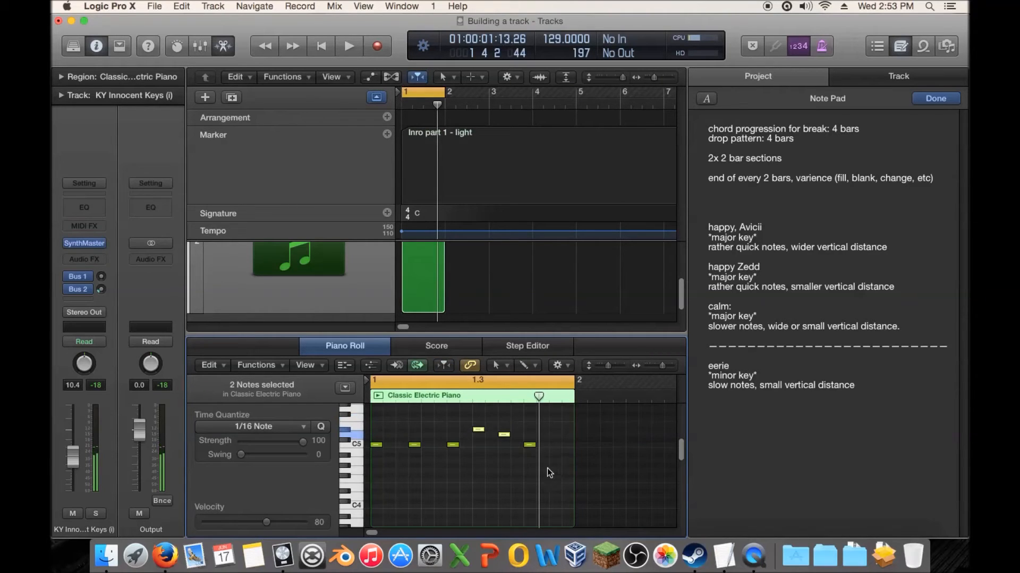
key(space)
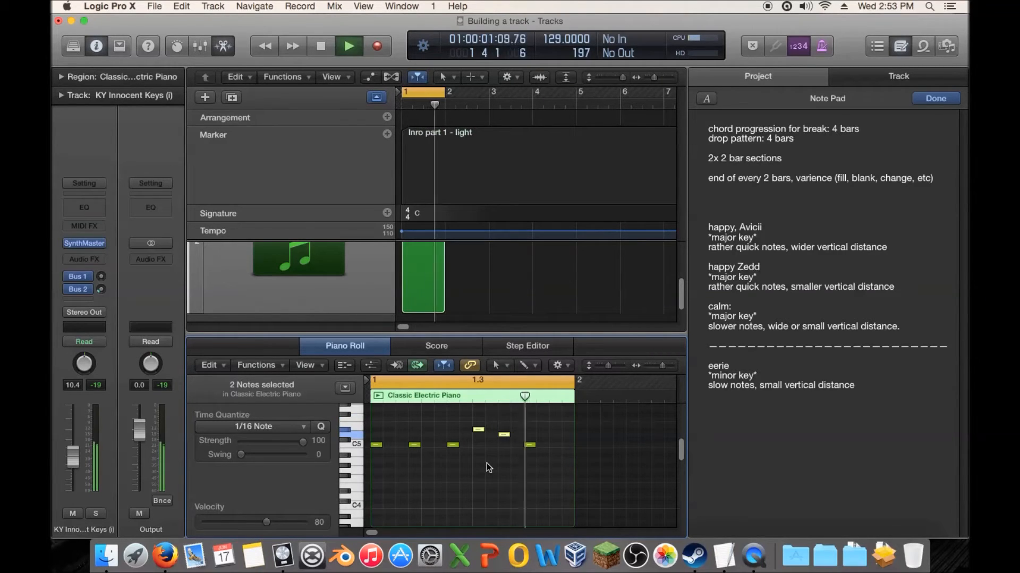
key(space)
click(501, 458)
double_click(904, 413)
click(902, 412)
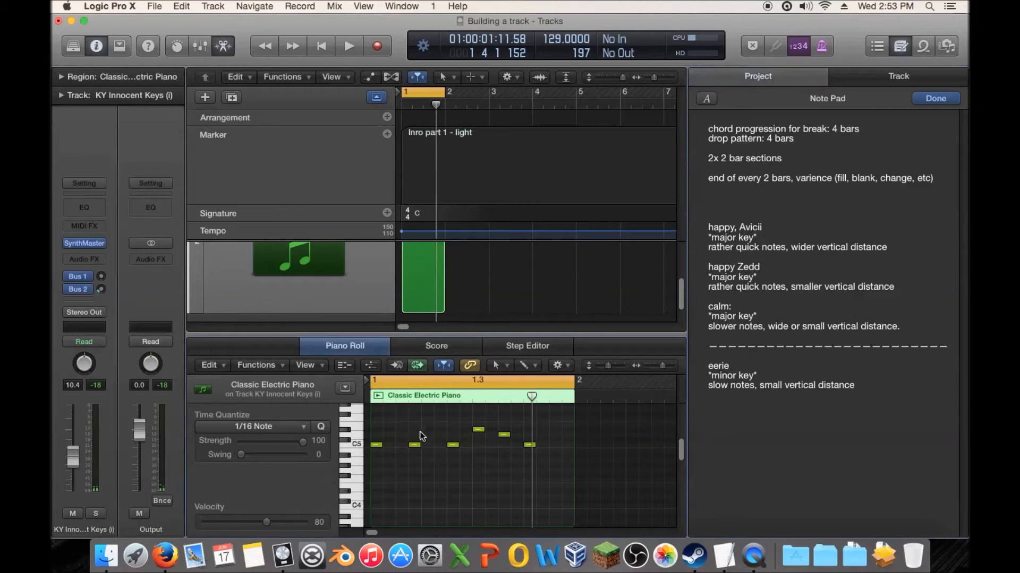
Step: Delete the second melody note and transpose the remaining five notes down one octave
click(413, 445)
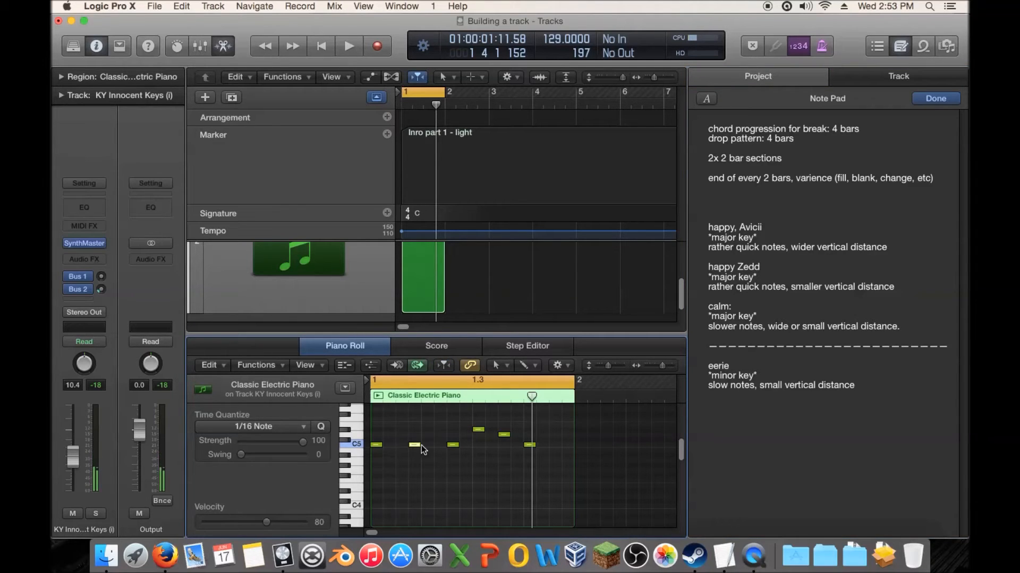
key(Delete)
key(super+a)
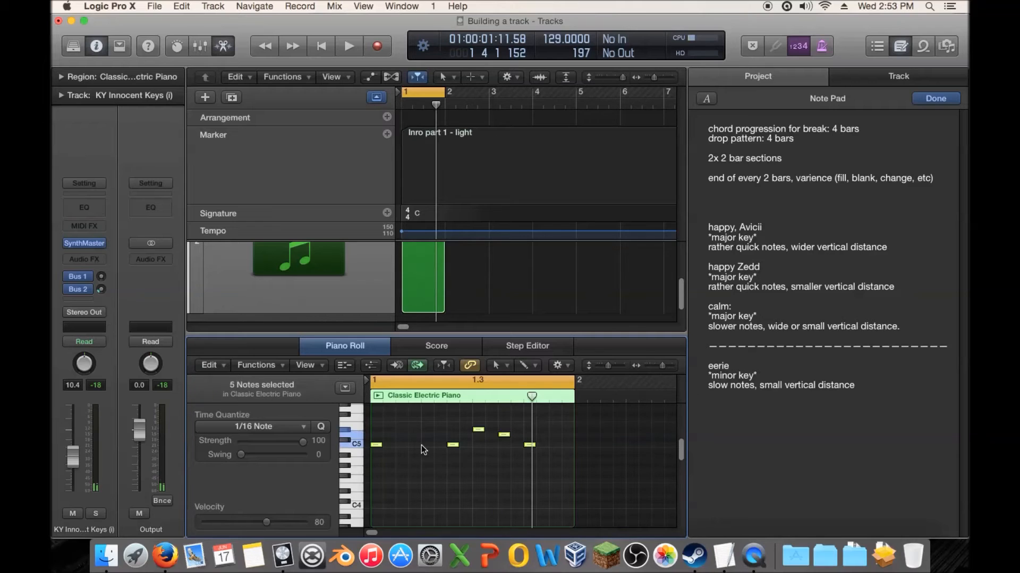
key(alt+shift+Down)
Step: Space out the melody's ending as a D4 on beat 4 and a D#4 half a beat later, removing the final C4, and play it
click(428, 454)
click(447, 506)
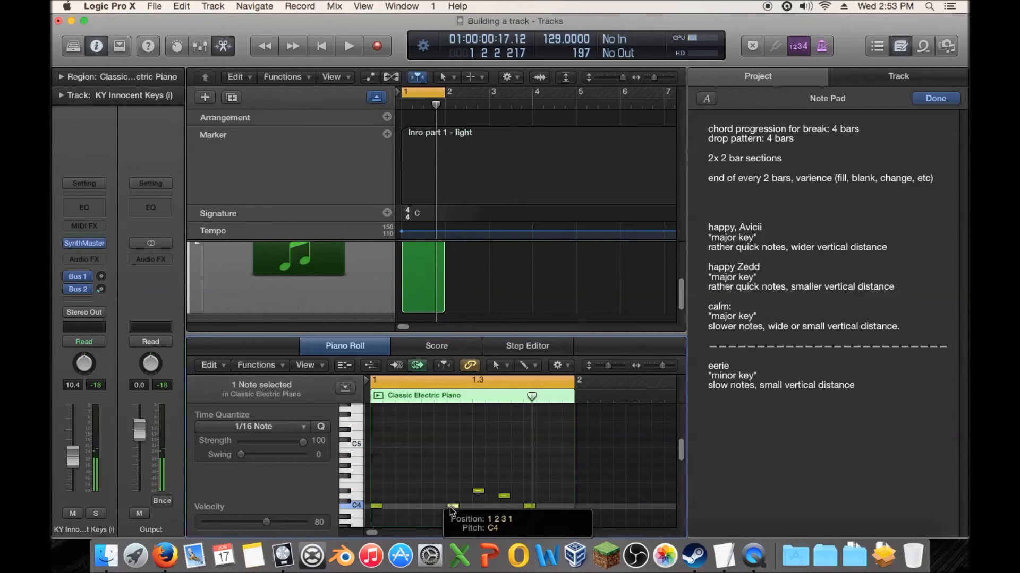
click(478, 491)
drag(479, 494, 556, 491)
click(501, 495)
key(space)
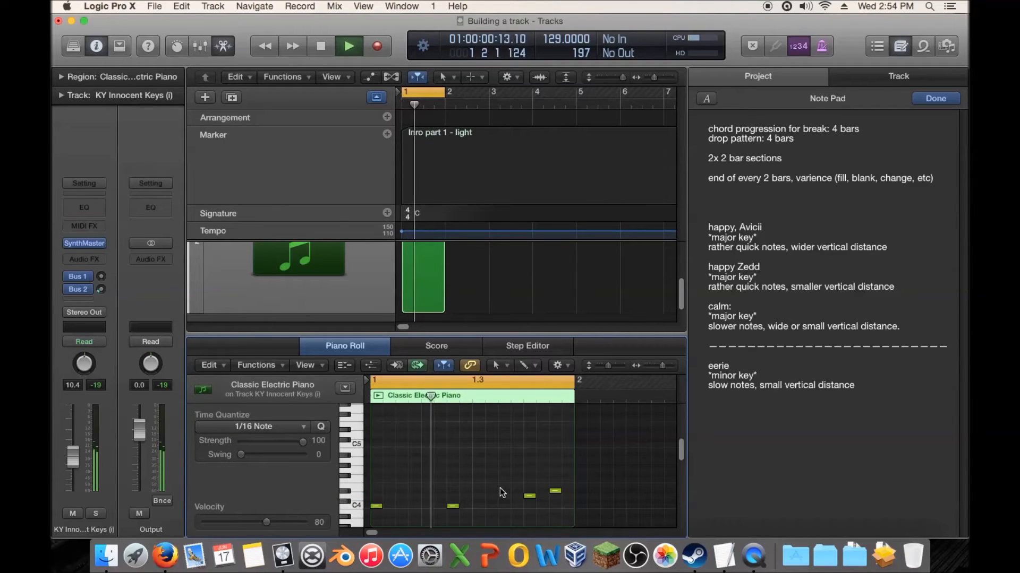
key(space)
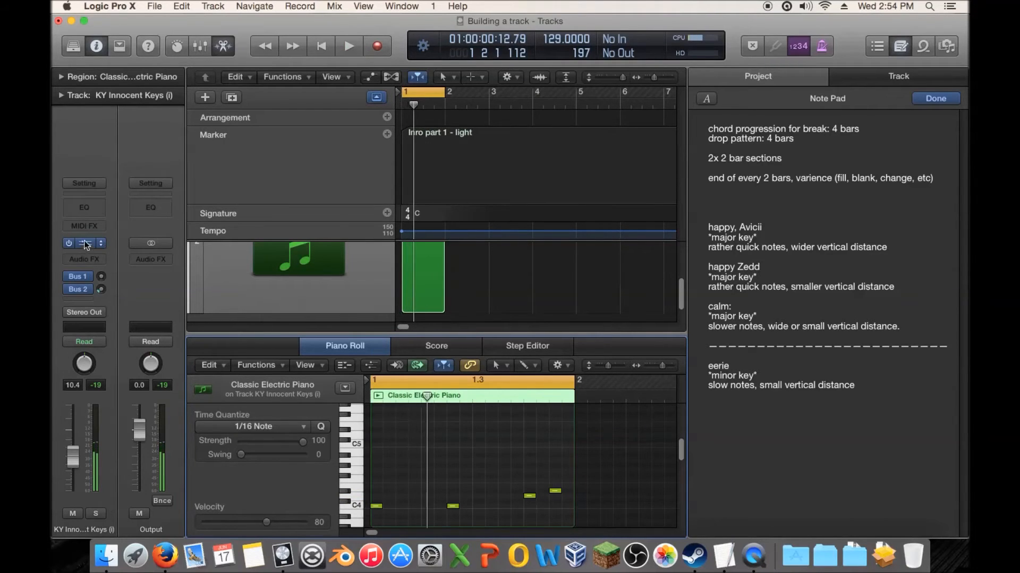
Step: Filter the SynthMaster preset browser to the Pad instrument type and lengthen all four melody notes
click(84, 244)
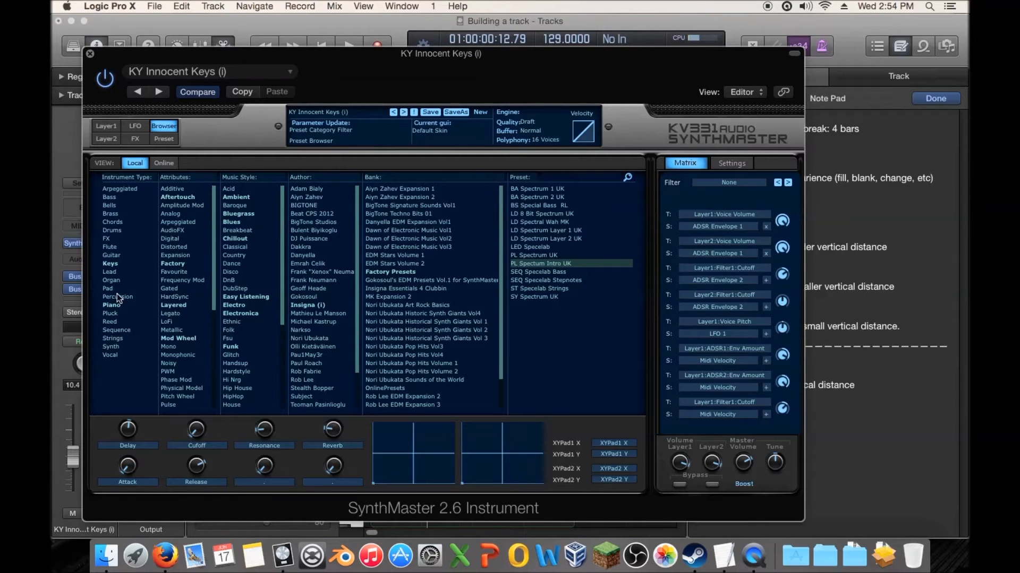
drag(123, 54, 627, 130)
click(419, 476)
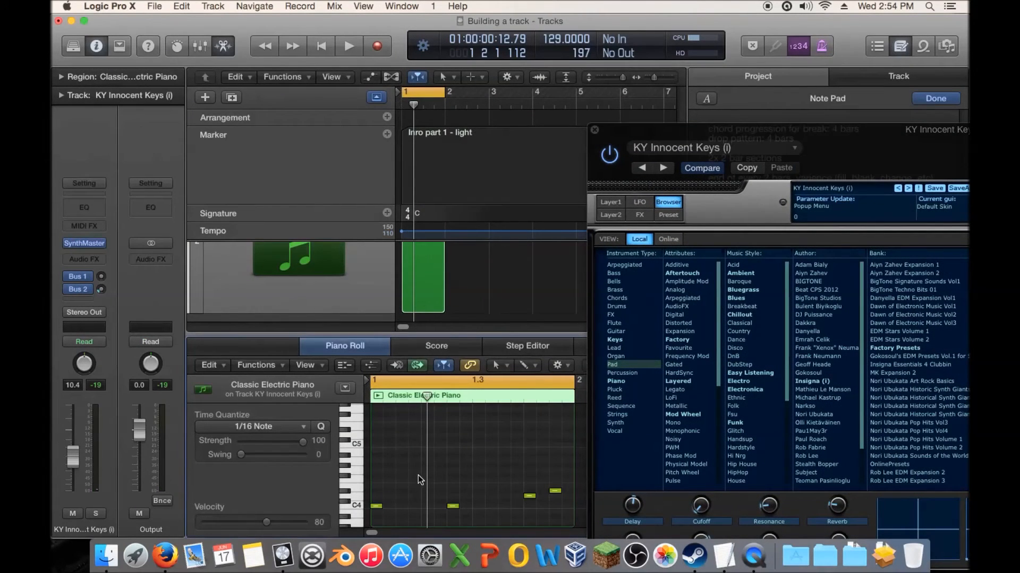
key(super+a)
drag(382, 506, 394, 502)
drag(703, 131, 367, 60)
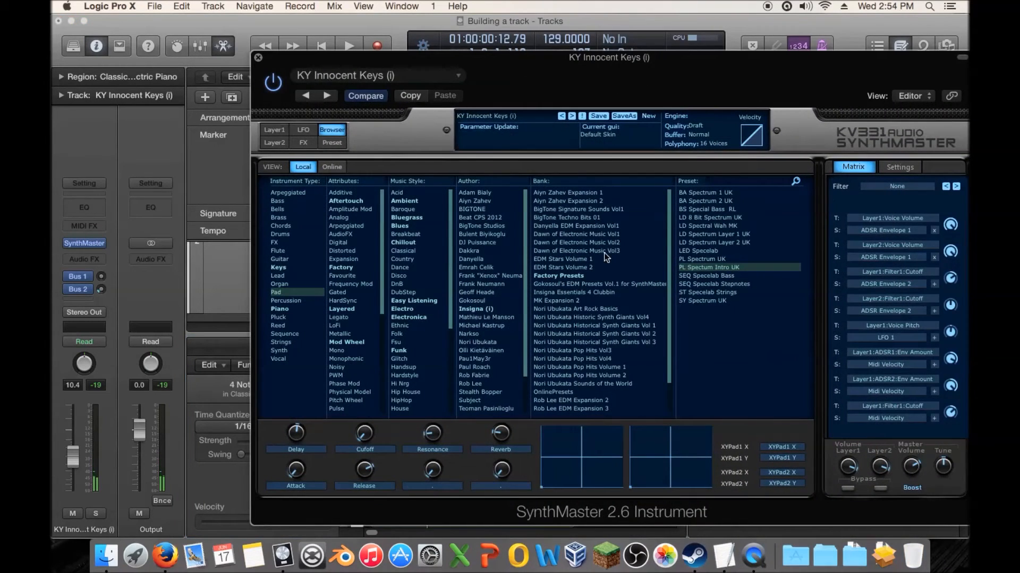
Step: Try a preset search for "f", clear it, and load the CHD Polysix Legend AS (i) preset
scroll(566, 285, down, 4)
scroll(566, 285, up, 4)
click(731, 180)
key(Return)
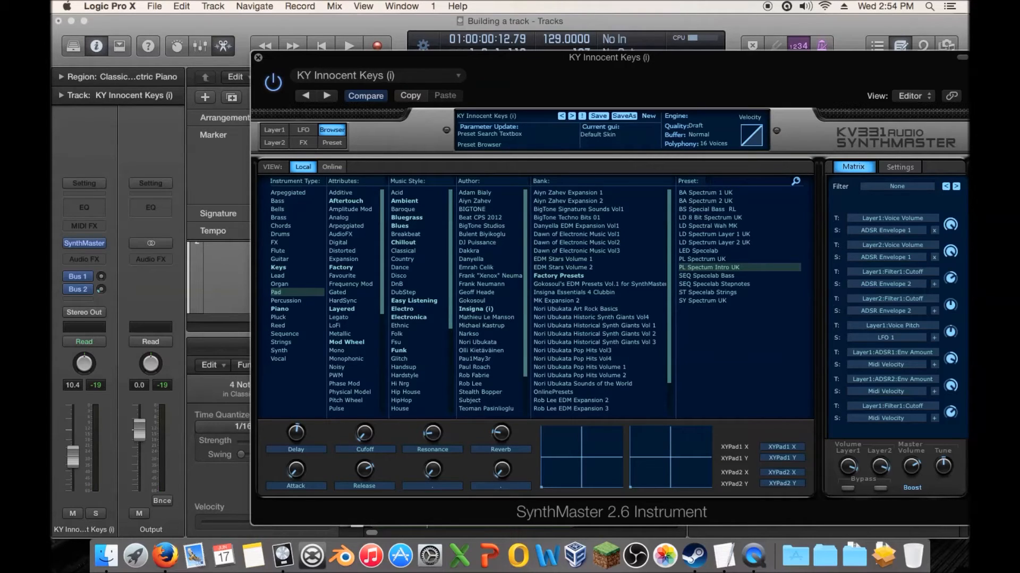
click(728, 182)
key(Return)
click(738, 183)
text(f)
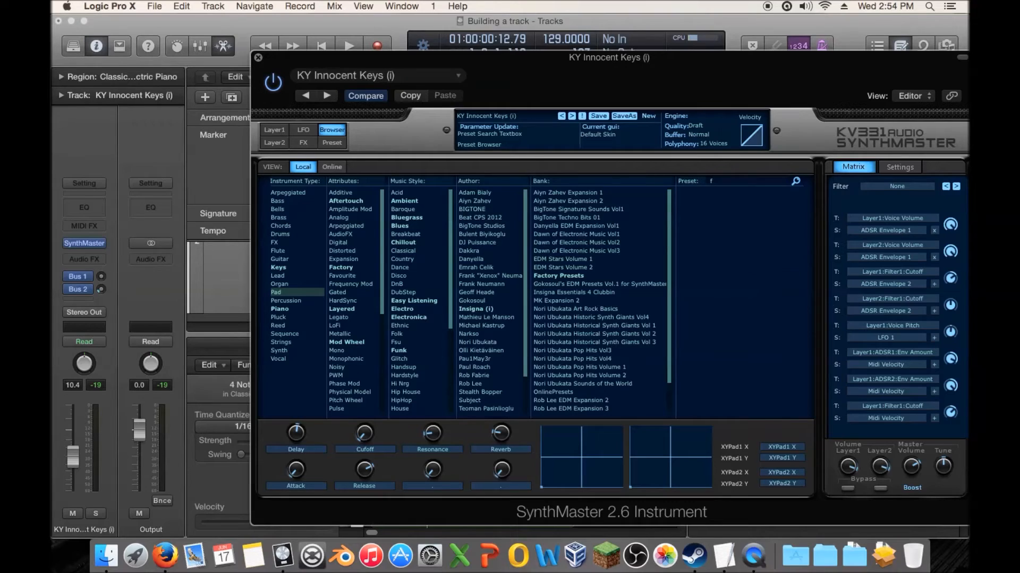
click(734, 180)
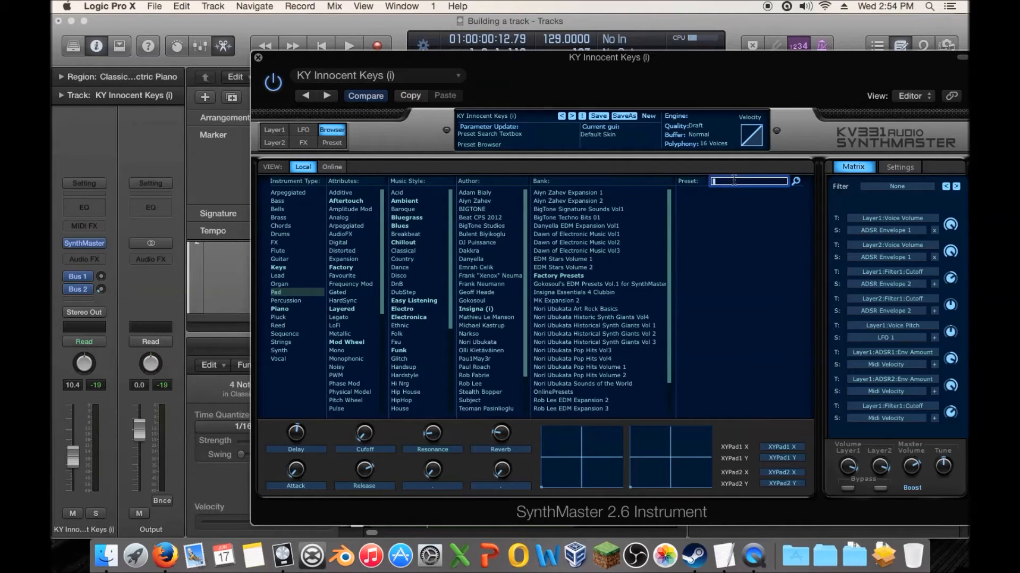
key(Return)
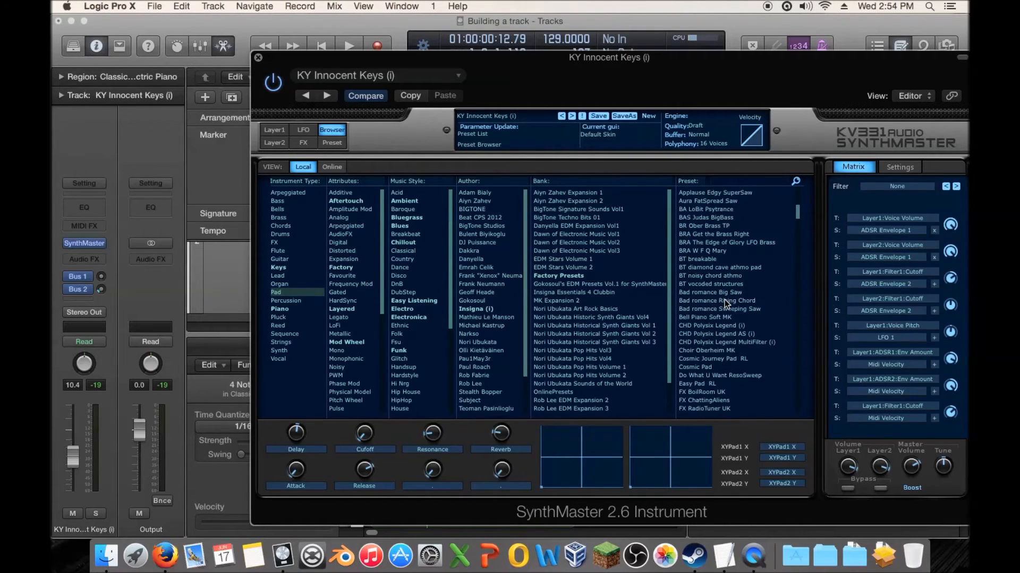
click(709, 333)
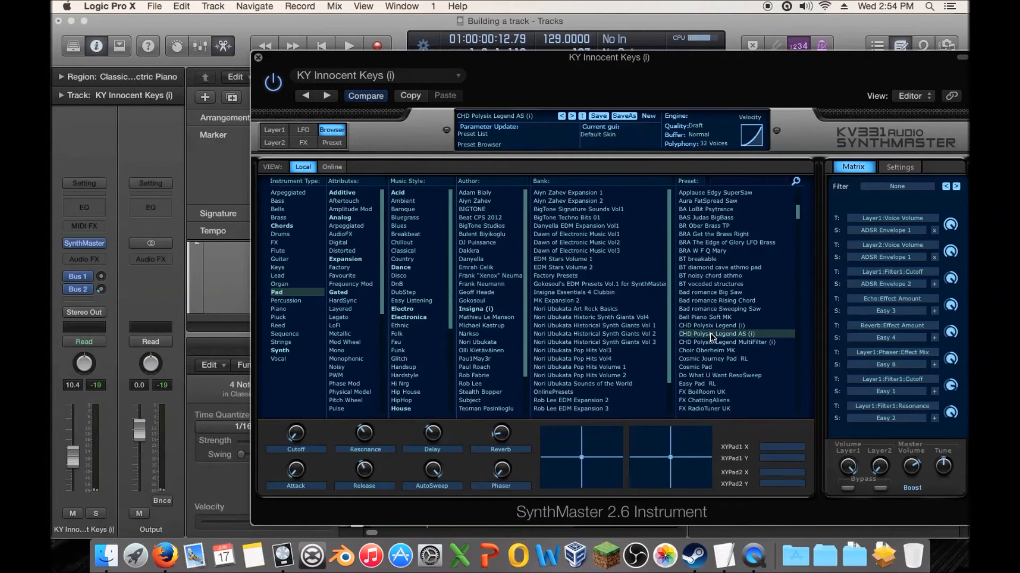
Step: Load the Cosmic Pad preset and play the melody with the track volume reset to 0.0 dB
click(713, 367)
key(space)
drag(501, 74, 566, 66)
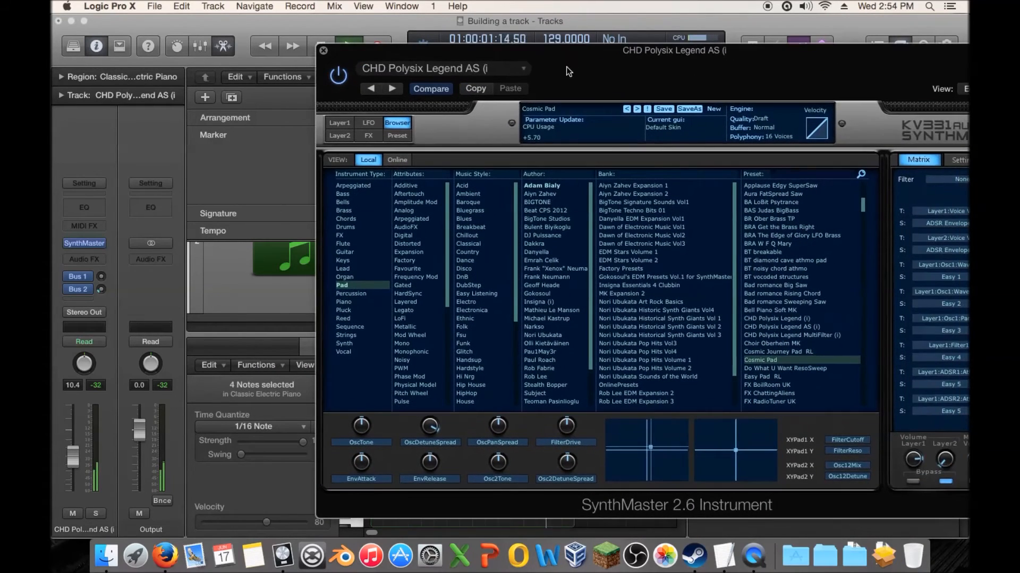
alt+click(73, 456)
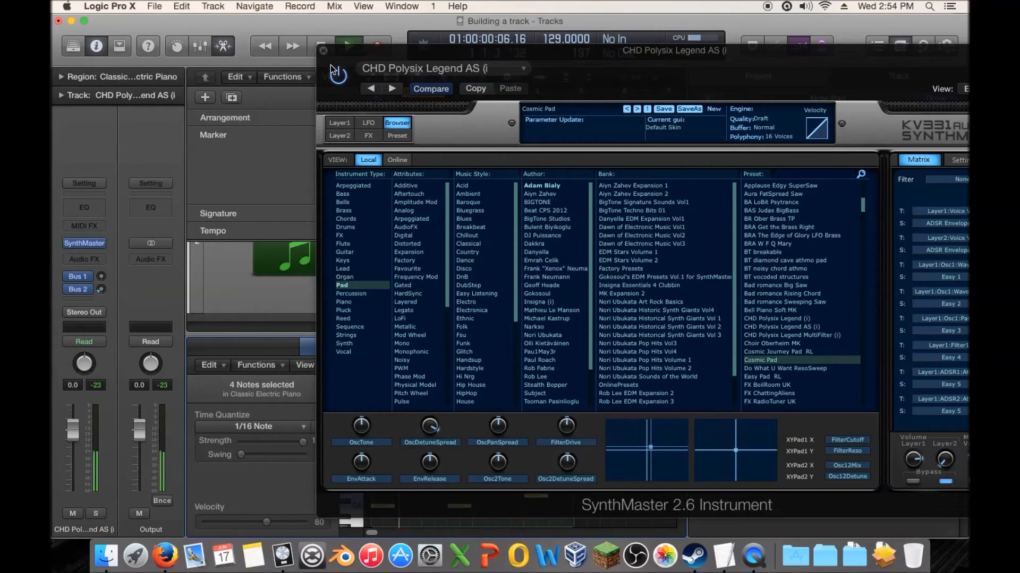
click(323, 51)
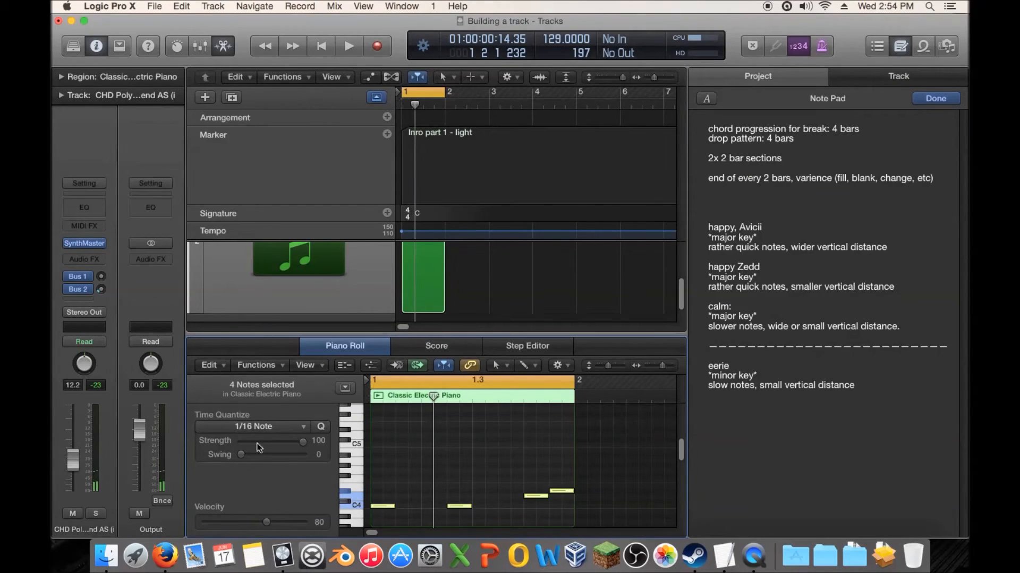
Step: Duplicate the eerie entry in the project notes and change the copy to "epic" with "faster notes"
drag(909, 413, 622, 369)
key(super+c)
click(852, 430)
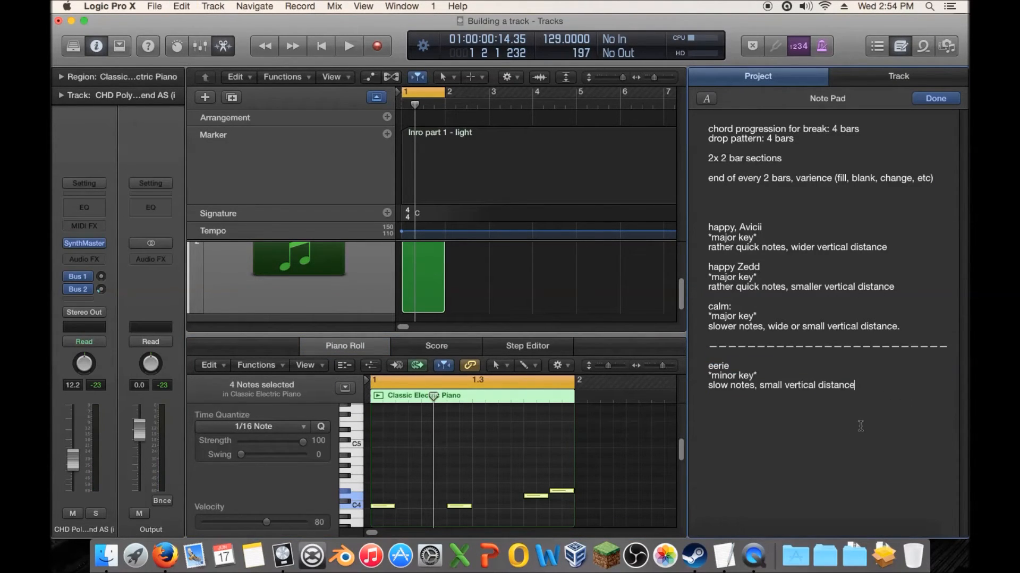
key(super+v)
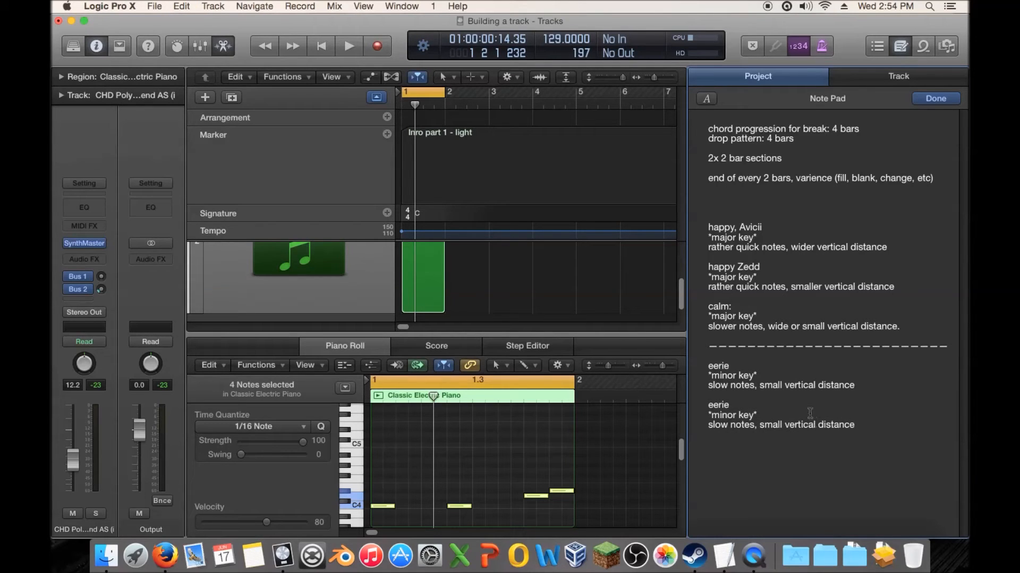
drag(736, 407, 696, 407)
text(epic)
double_click(718, 425)
text(faster)
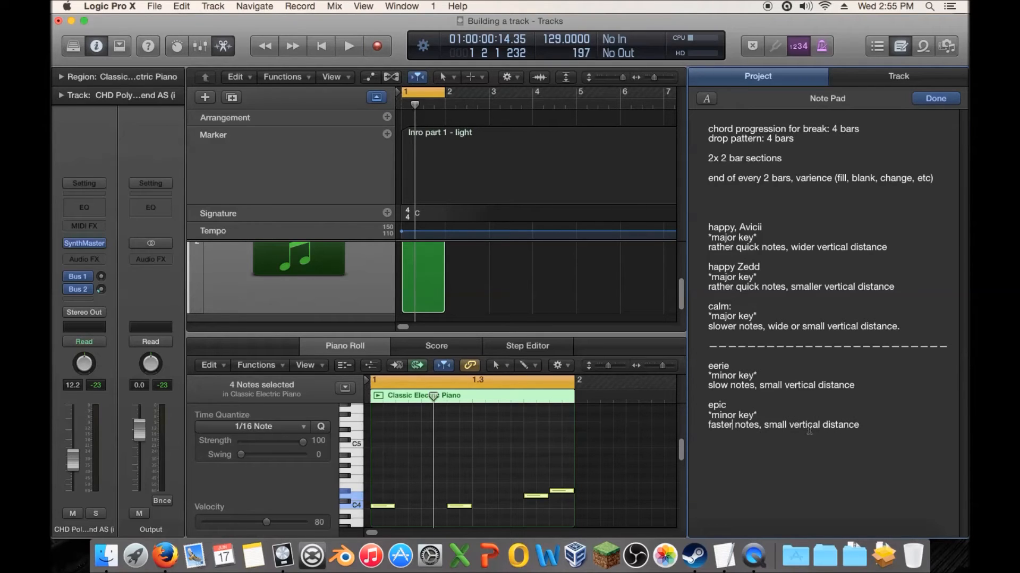
click(432, 453)
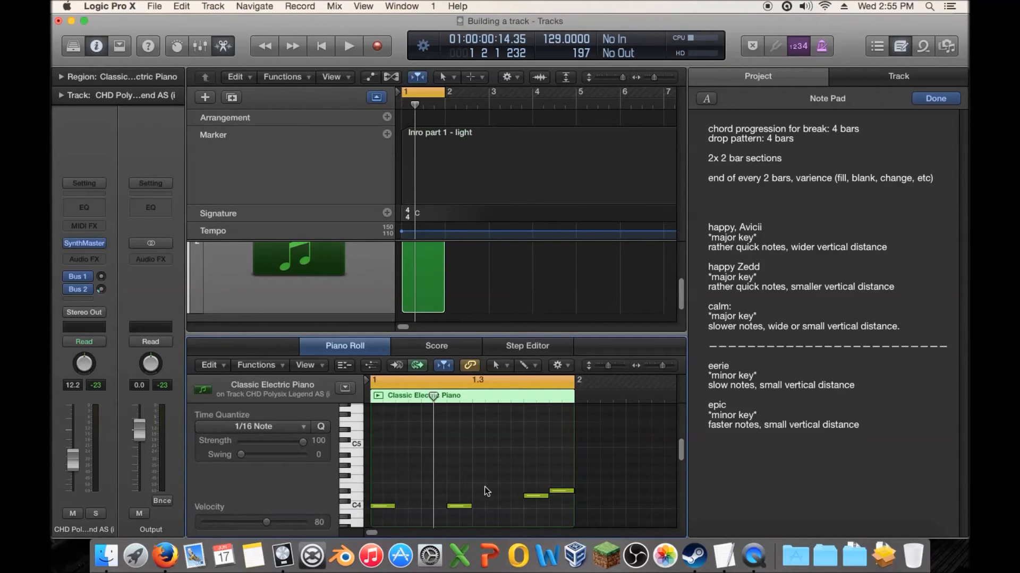
Step: Paste another copy of the eerie entry below and change it to "wide" with "faster notes, wider vertical distance"
double_click(884, 442)
click(884, 442)
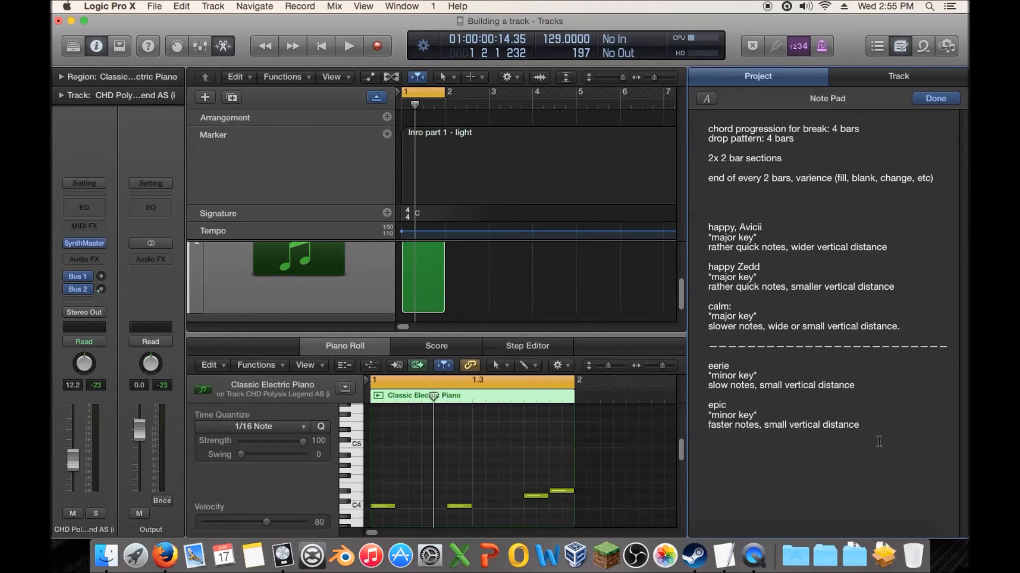
key(super+v)
double_click(721, 444)
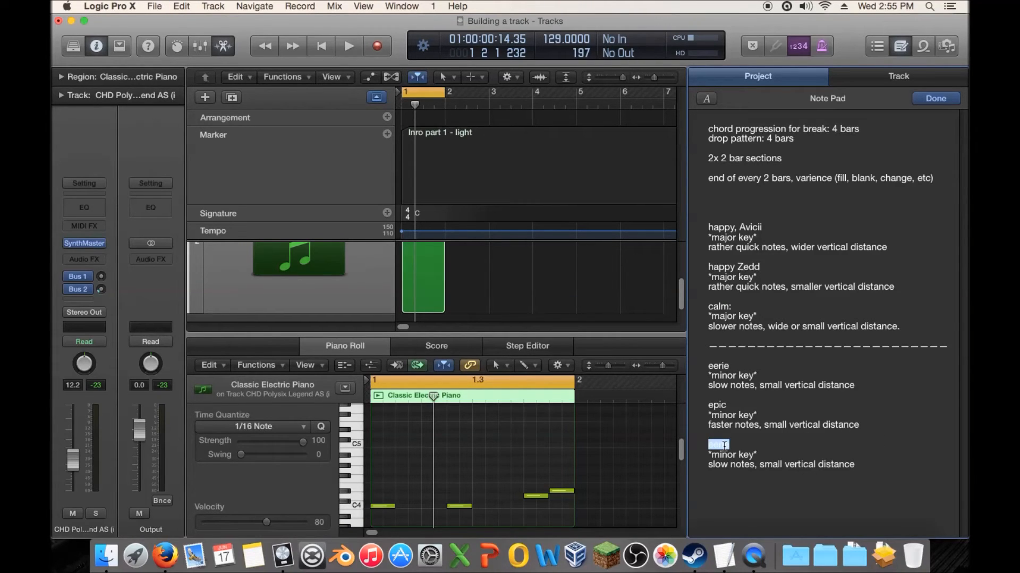
text(wide)
double_click(717, 466)
text(faster)
double_click(778, 464)
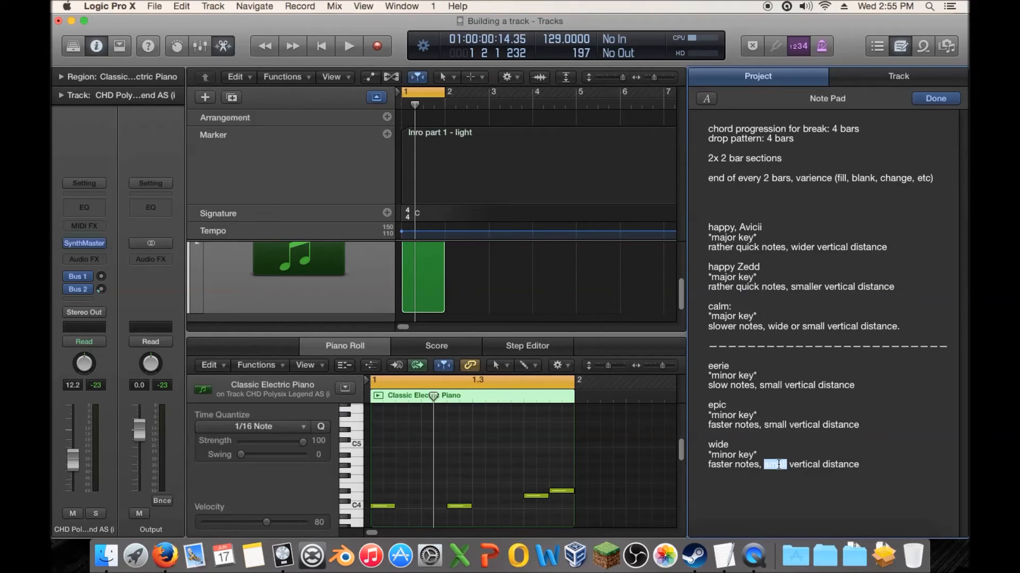
text(wider)
click(569, 440)
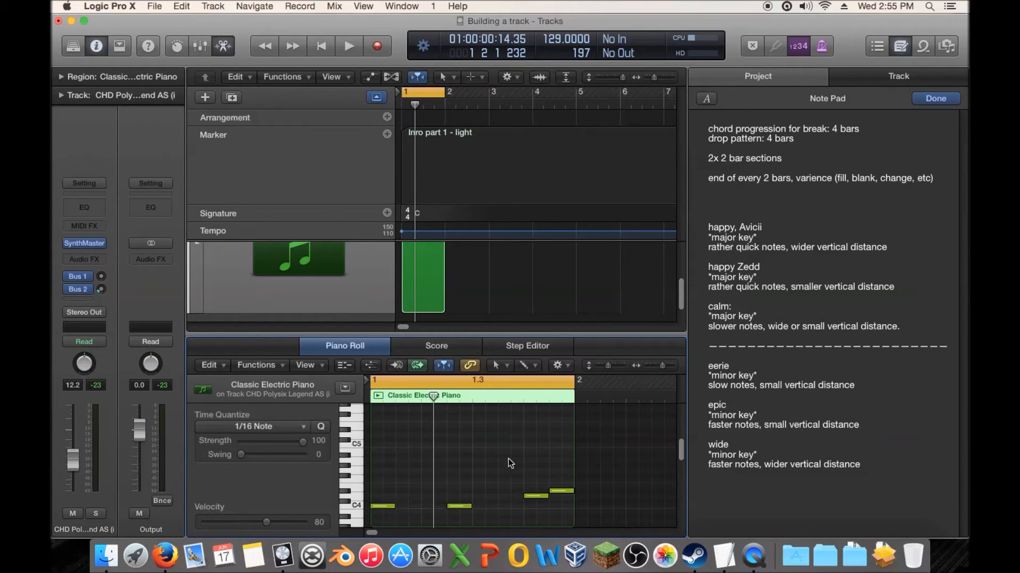
Step: Rework the melody's first half into three short C4 notes from beat 1 and a longer C4 just after beat 2
drag(539, 465, 387, 506)
click(413, 493)
super+click(399, 506)
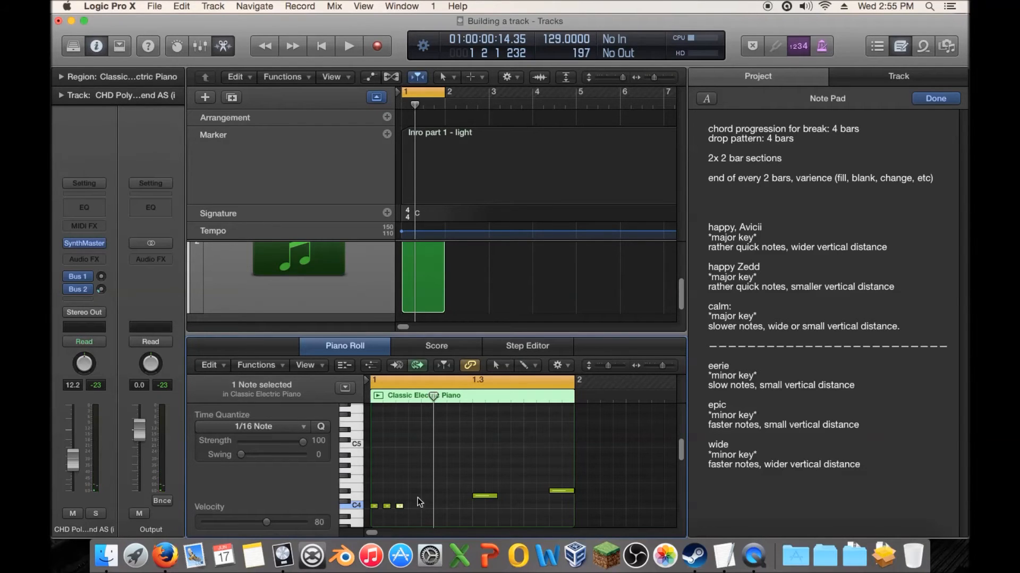
super+click(425, 506)
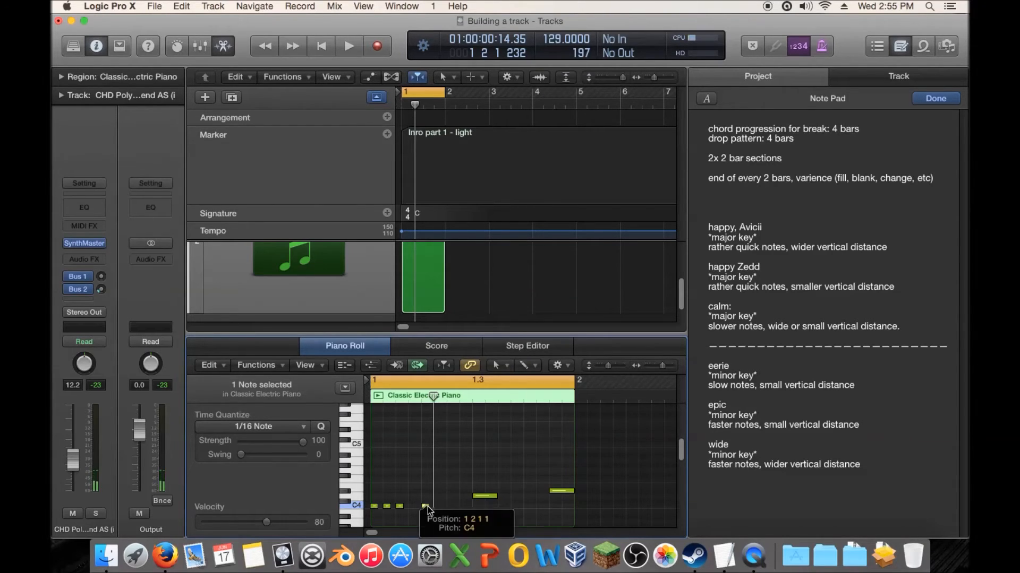
drag(426, 507, 452, 509)
click(450, 507)
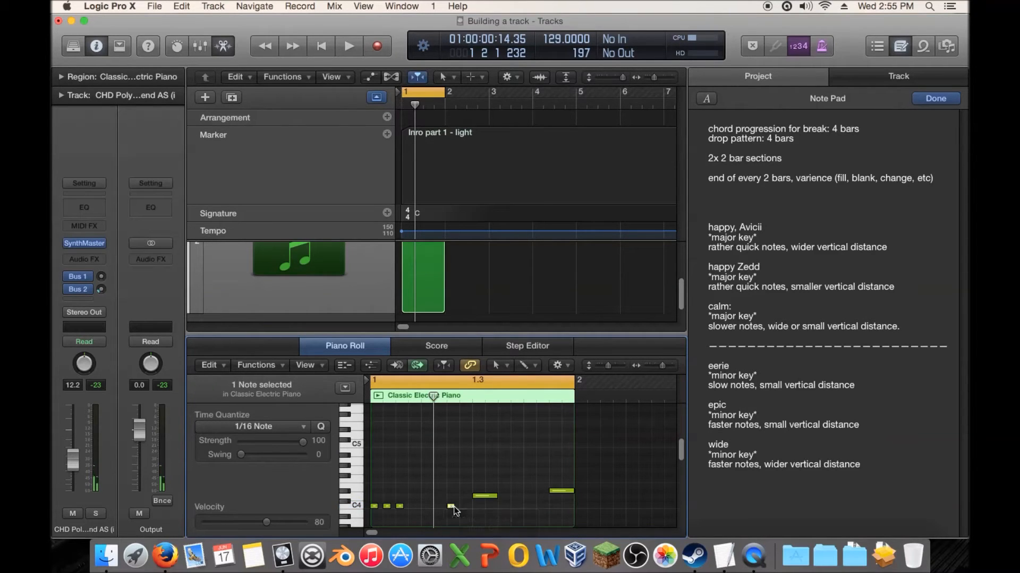
key(Delete)
drag(493, 502, 483, 496)
click(438, 506)
Step: Fill the second half with three short D#4 notes from beat 3, a D4 on beat 4 and a C4 half a beat later
drag(478, 496, 476, 492)
click(488, 490)
click(501, 491)
click(550, 492)
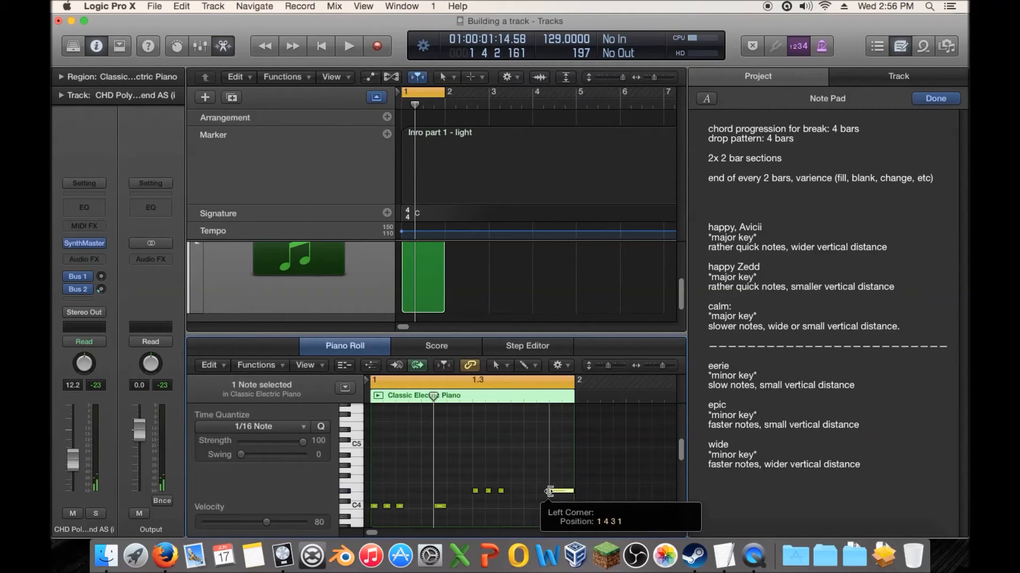
mouse_move(558, 492)
mouse_down()
mouse_move(533, 495)
mouse_move(555, 507)
mouse_up()
click(372, 461)
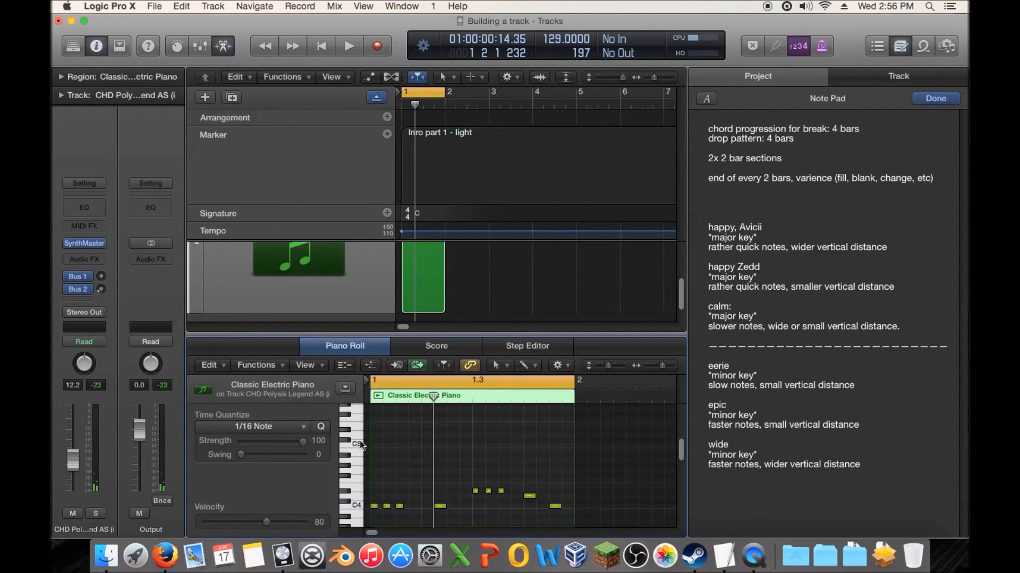
Step: Search the SynthMaster presets for "66", load LD 666 and play the melody with it
click(84, 243)
click(812, 174)
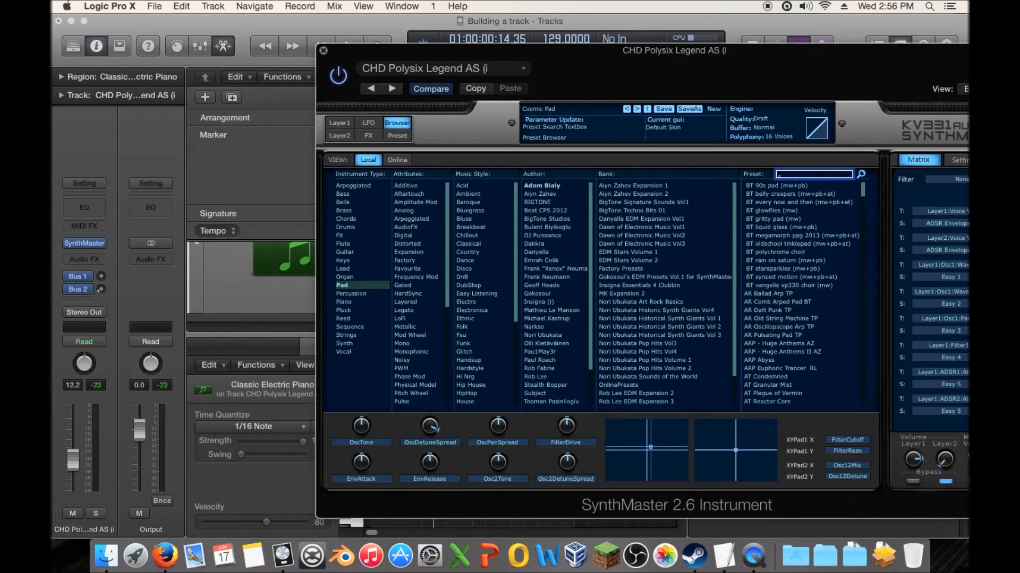
key(Return)
click(795, 184)
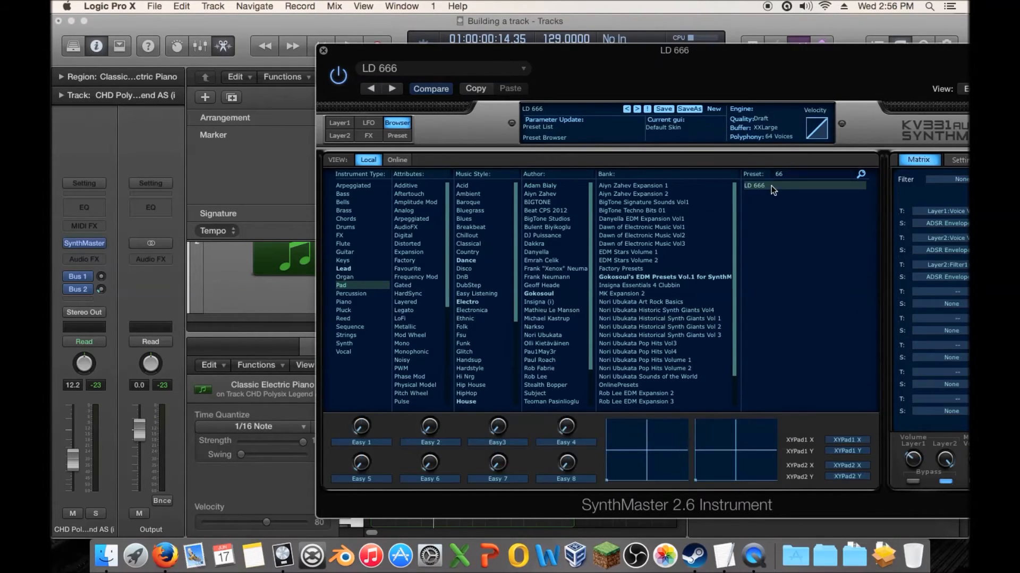
click(783, 175)
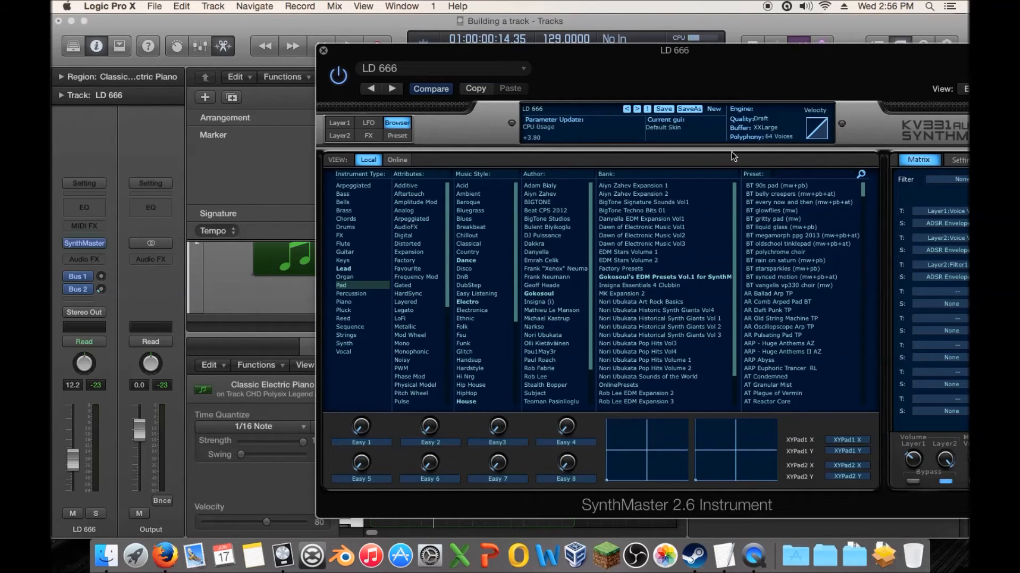
click(341, 121)
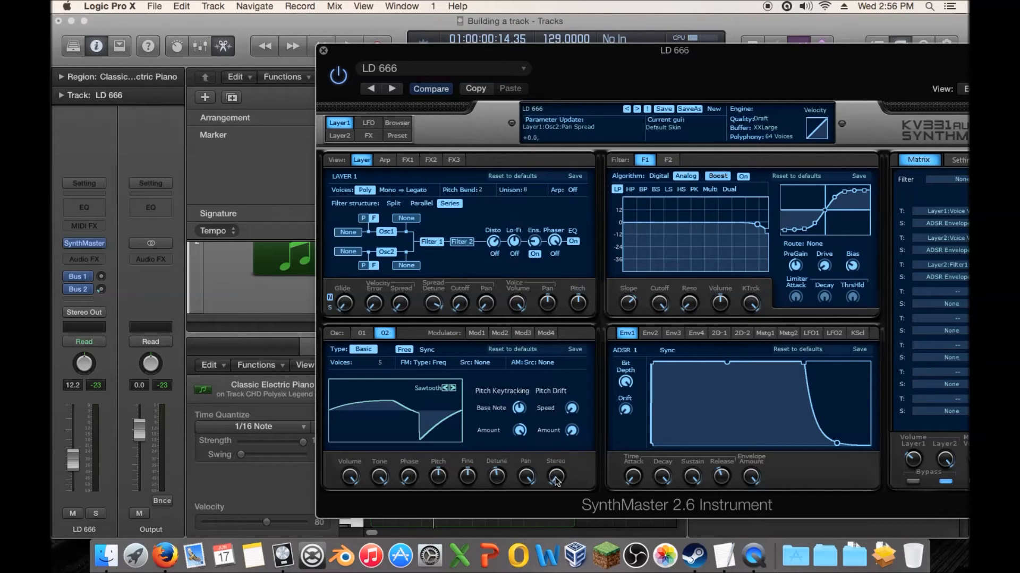
click(323, 50)
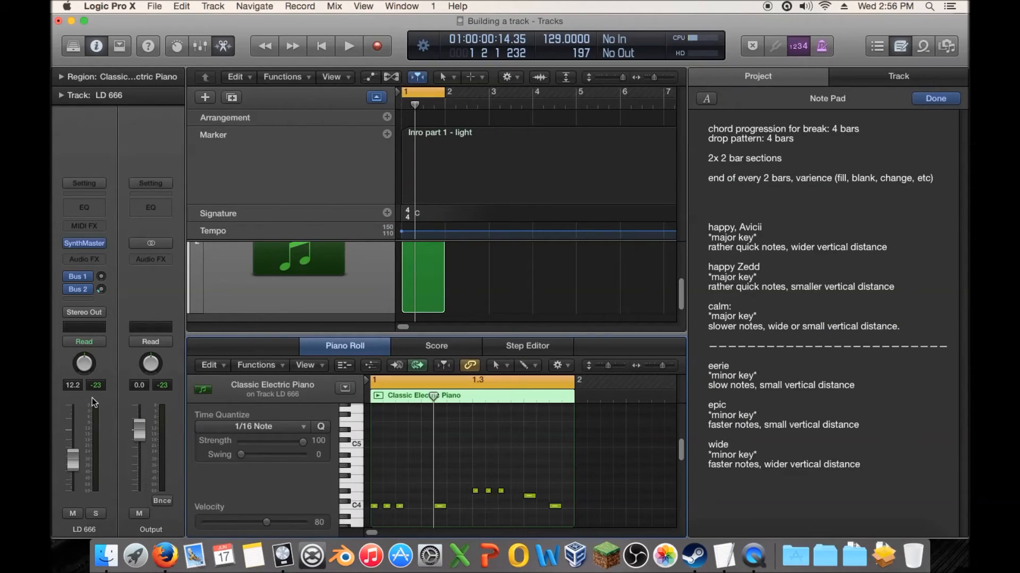
key(space)
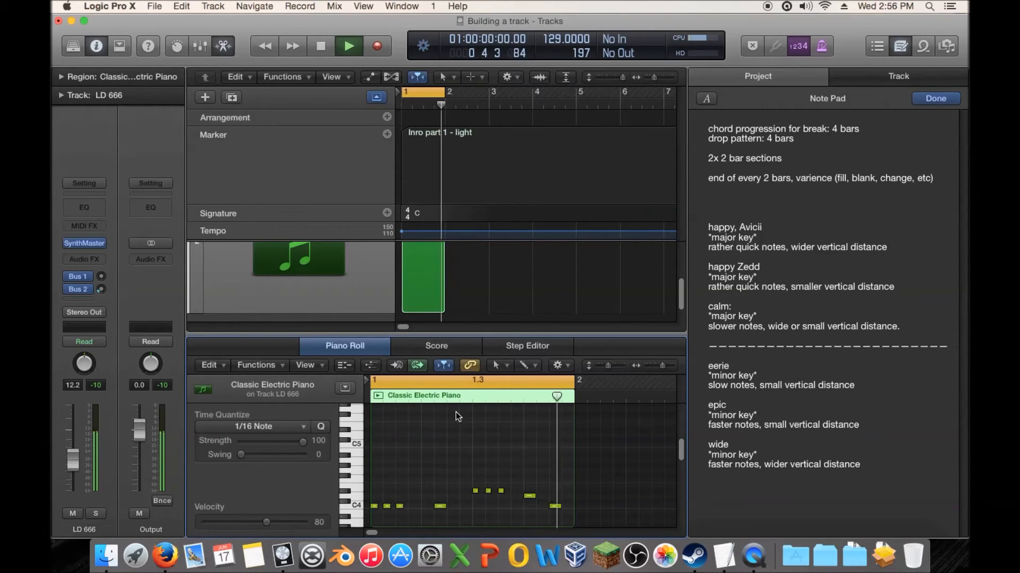
key(space)
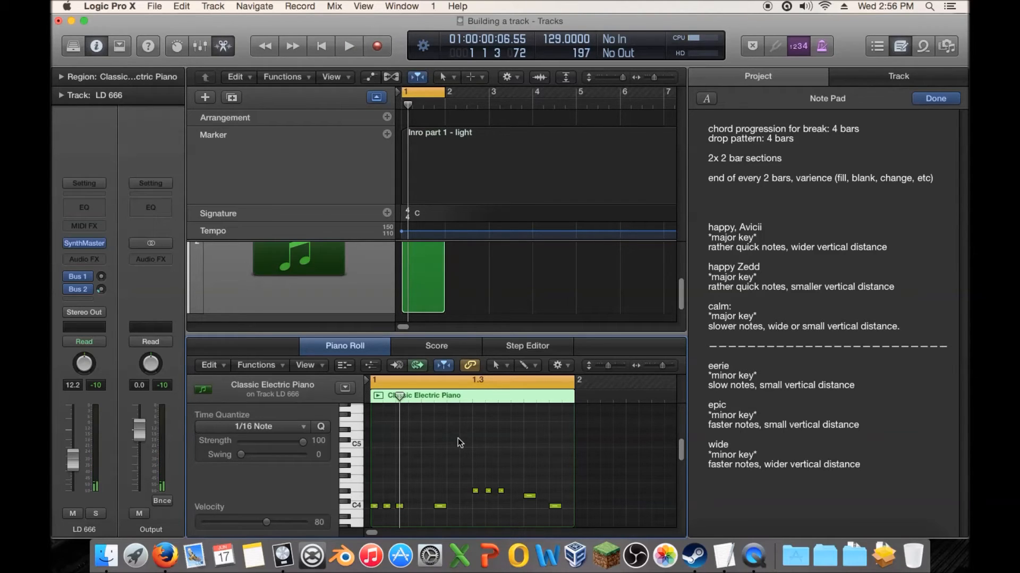
Step: Duplicate all nine melody notes one octave up, starting at C5, and play the result
key(super+a)
drag(375, 507, 375, 445)
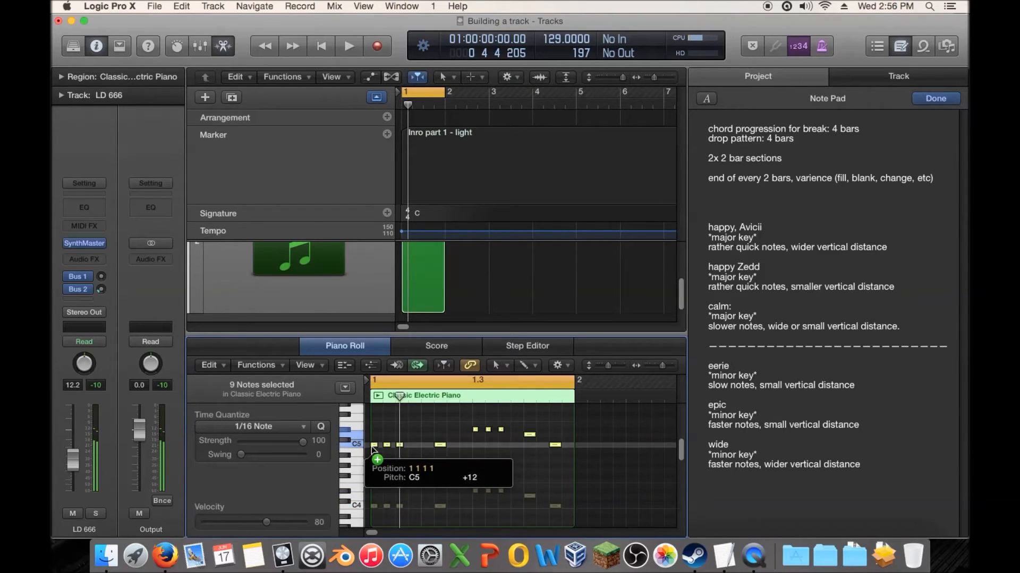
key(space)
scroll(434, 463, down, 2)
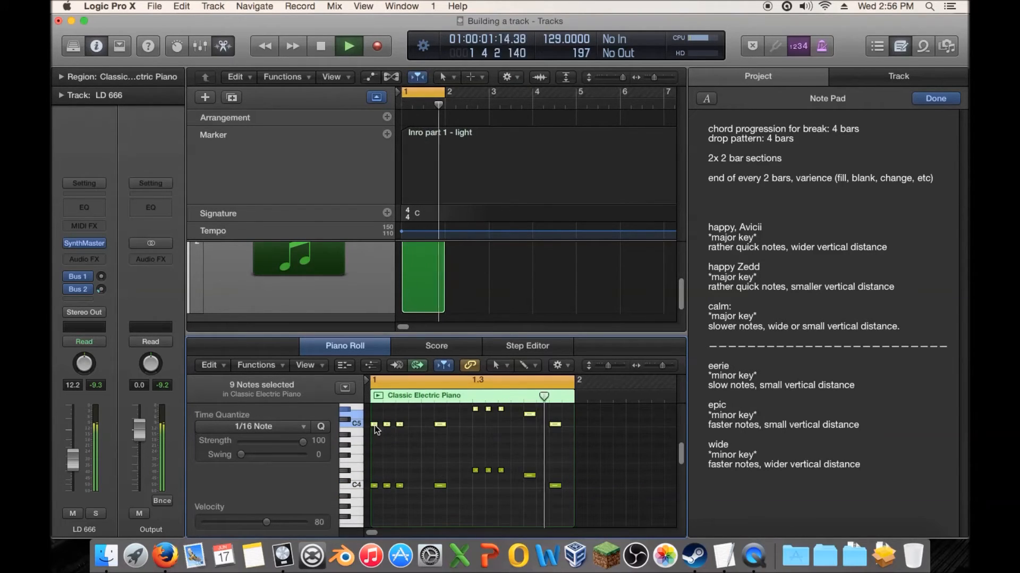
scroll(376, 428, down, 4)
key(space)
Step: Duplicate the nine notes of the C4 octave one octave down, starting at C3, and play the three layers
drag(371, 434, 542, 461)
drag(375, 439, 375, 501)
key(space)
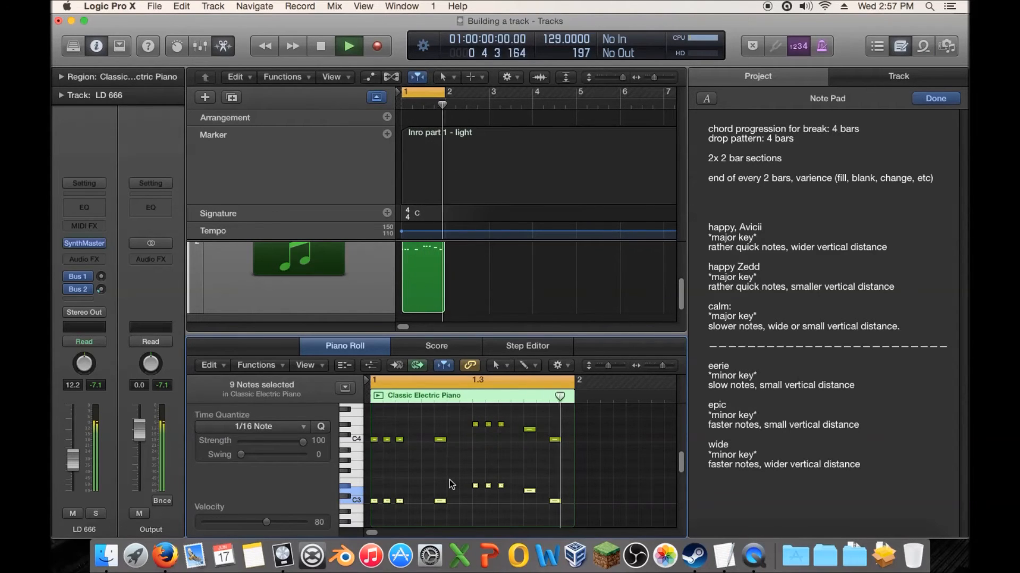
key(space)
click(450, 477)
Step: Try an extra short C note on beat 2 in all three octaves, remove it, and replay the melody
scroll(454, 484, up, 3)
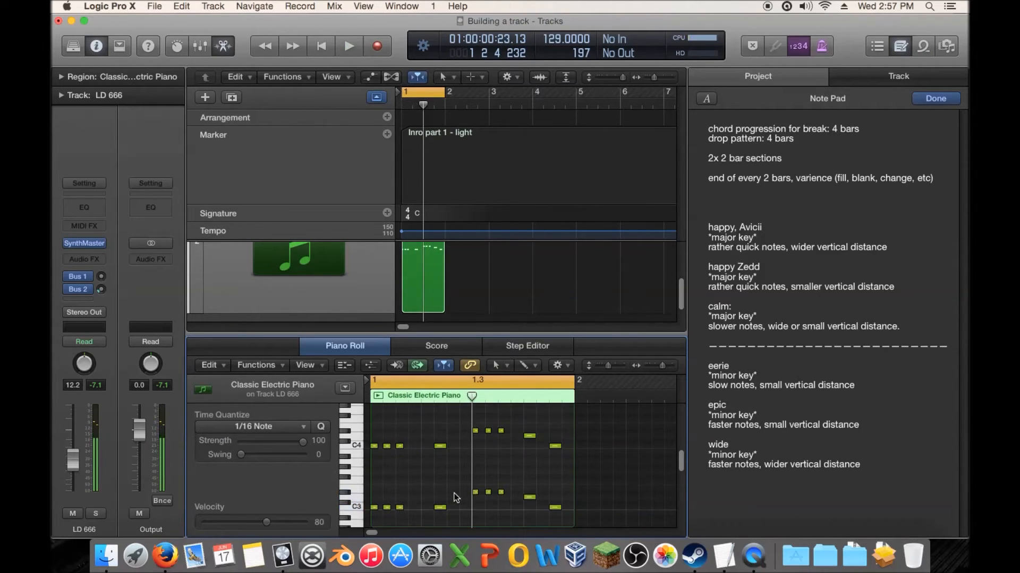
mouse_move(409, 410)
mouse_down()
mouse_move(396, 536)
mouse_move(398, 511)
mouse_move(420, 487)
mouse_up()
key(space)
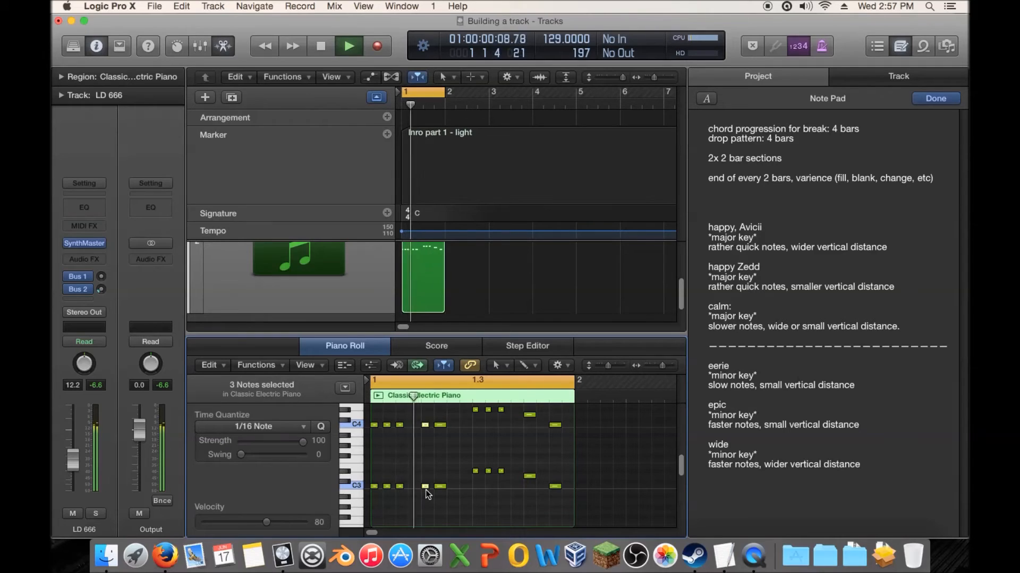
key(space)
drag(427, 487, 428, 488)
key(space)
key(super+z)
key(super+z)
key(Delete)
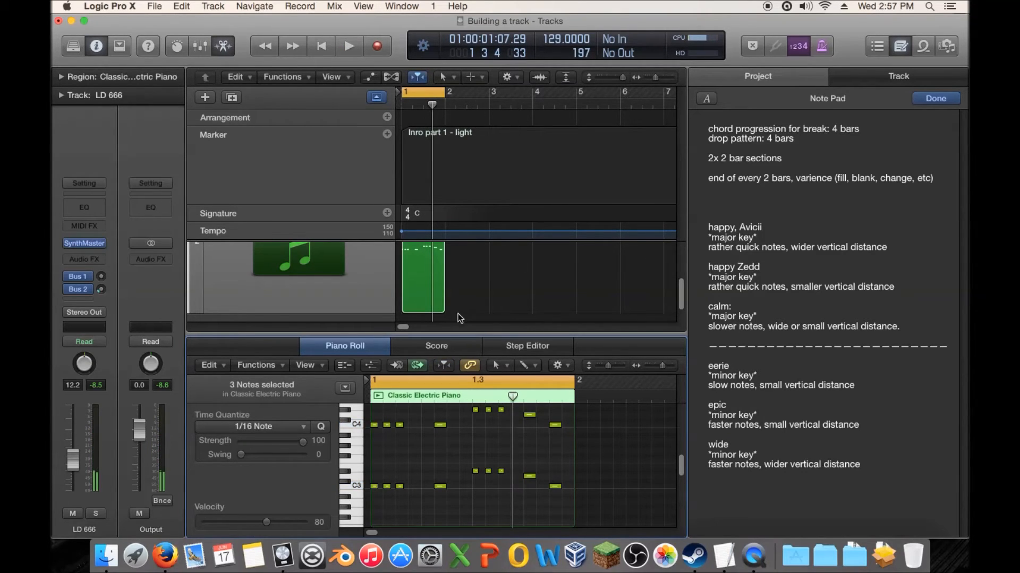
key(space)
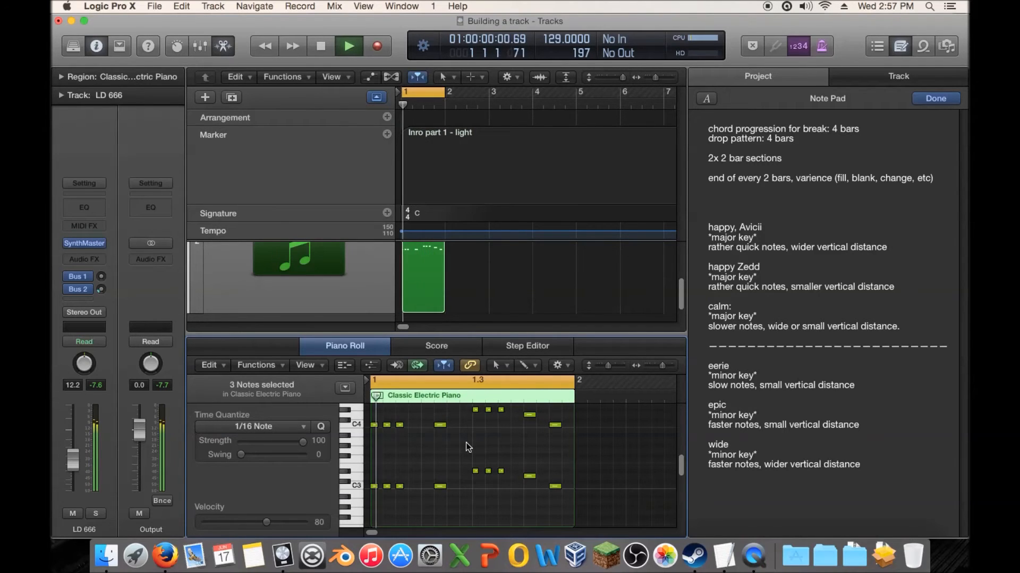
key(space)
Step: Raise the three repeated D# notes from beat 3 to G in every octave and play the melody
key(alt+shift+Up)
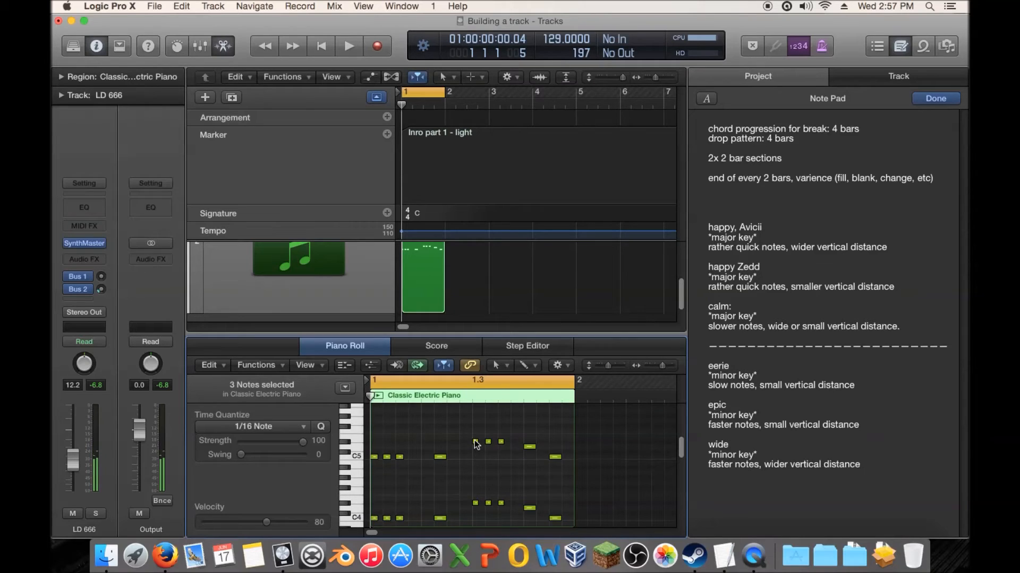
drag(470, 427, 506, 521)
scroll(508, 480, up, 5)
scroll(490, 481, down, 2)
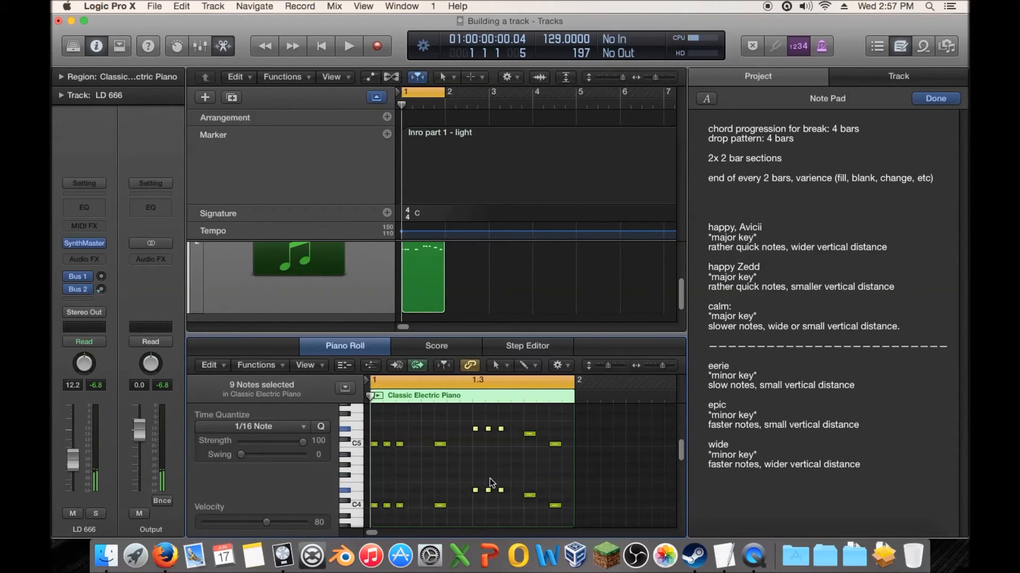
click(390, 425)
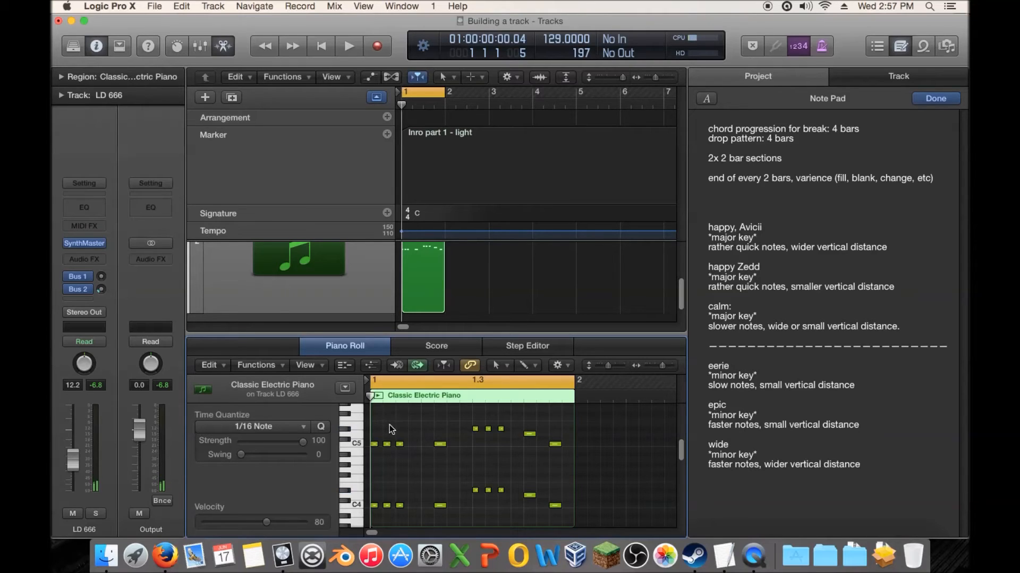
drag(493, 450, 507, 523)
mouse_move(500, 485)
mouse_down()
mouse_move(502, 506)
mouse_move(502, 470)
mouse_up()
key(space)
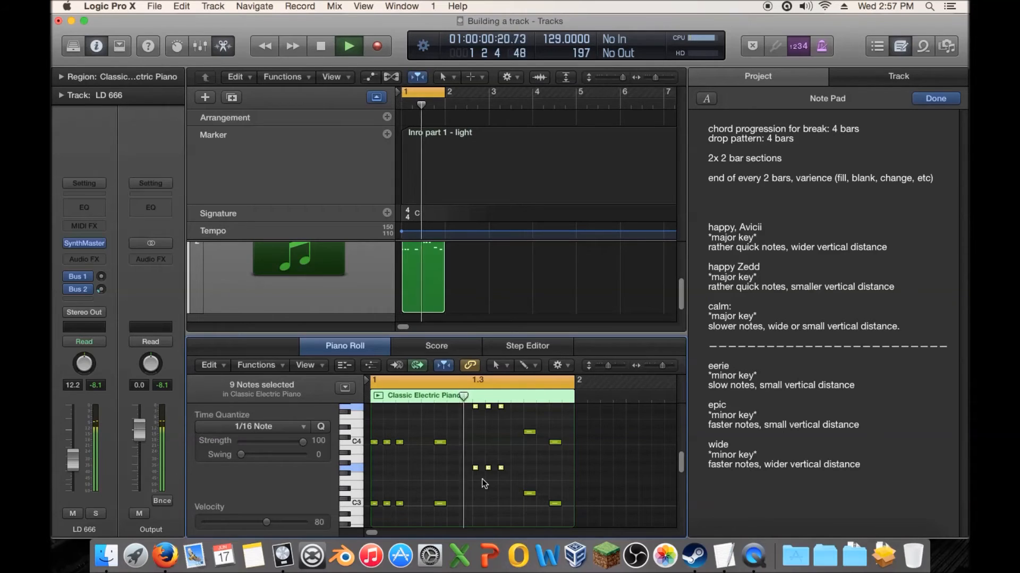
key(space)
Step: Lower the beat 4 notes to C# and raise the last notes to G# in every octave, and play the melody
click(549, 511)
scroll(534, 401, up, 1)
scroll(530, 505, up, 2)
drag(529, 412, 531, 421)
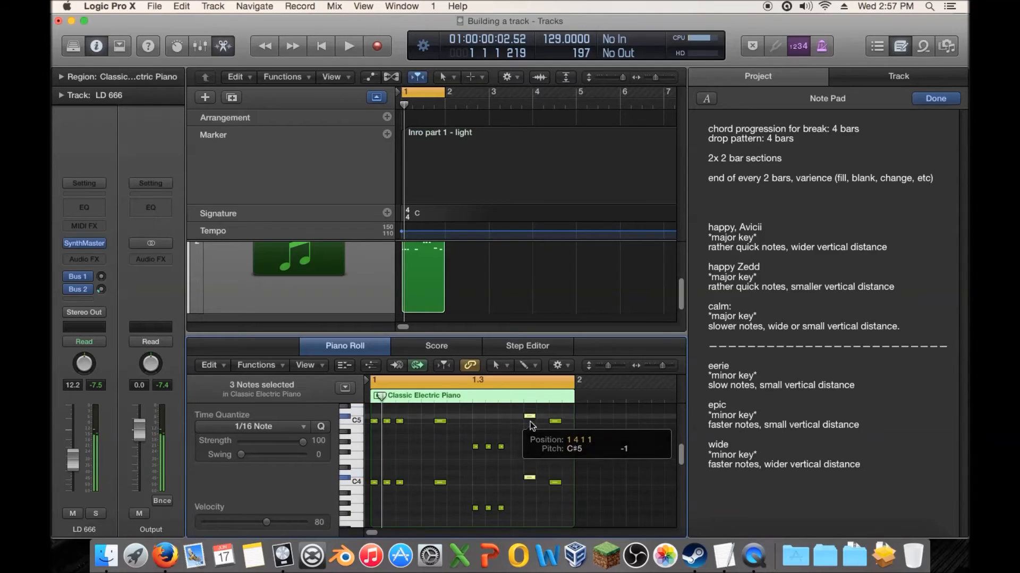
scroll(537, 468, down, 4)
drag(551, 498, 559, 381)
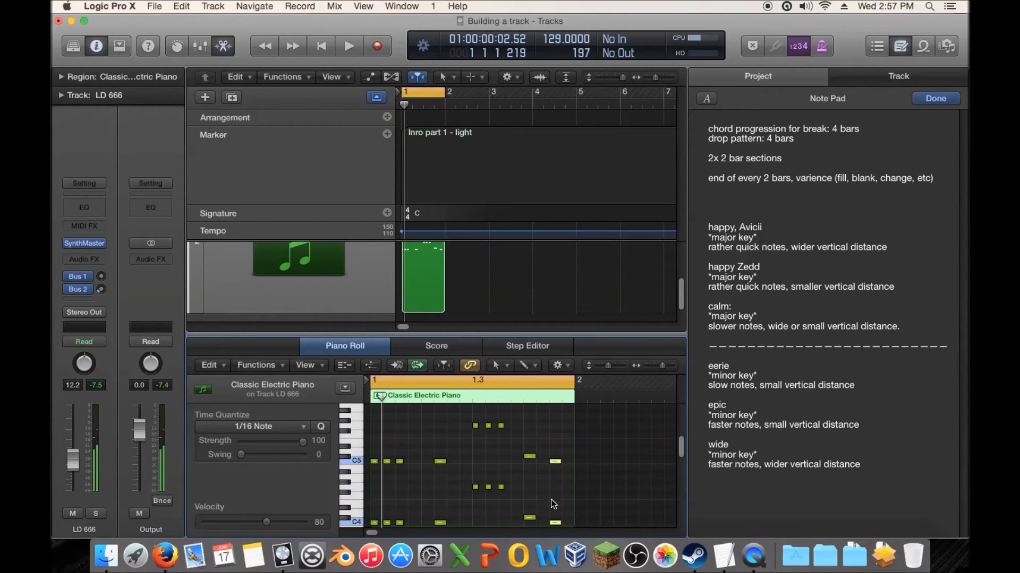
mouse_move(555, 521)
mouse_down()
mouse_move(557, 470)
mouse_move(555, 509)
mouse_up()
mouse_move(556, 447)
mouse_down()
mouse_move(555, 462)
mouse_move(556, 421)
mouse_move(550, 435)
mouse_up()
key(space)
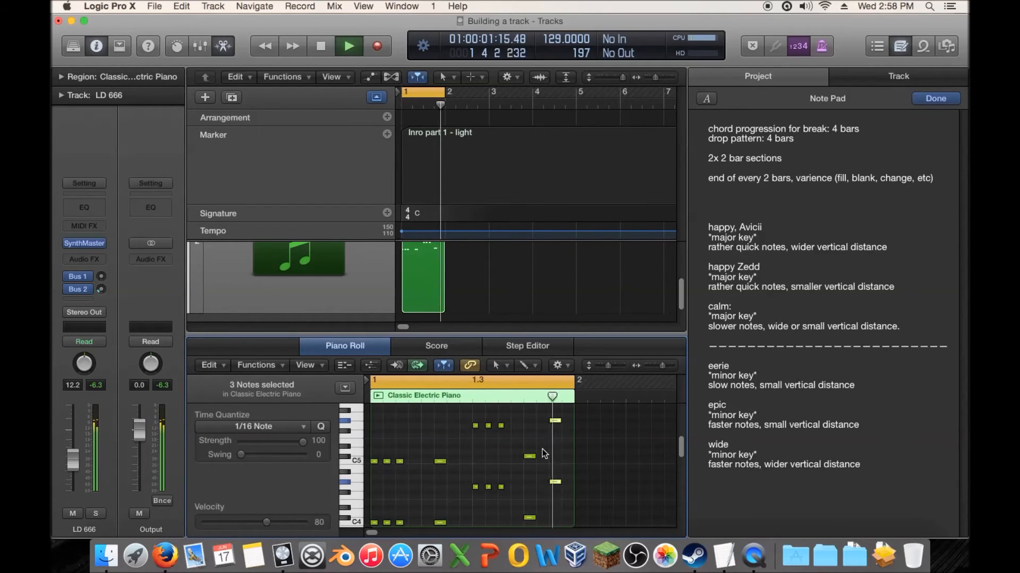
key(space)
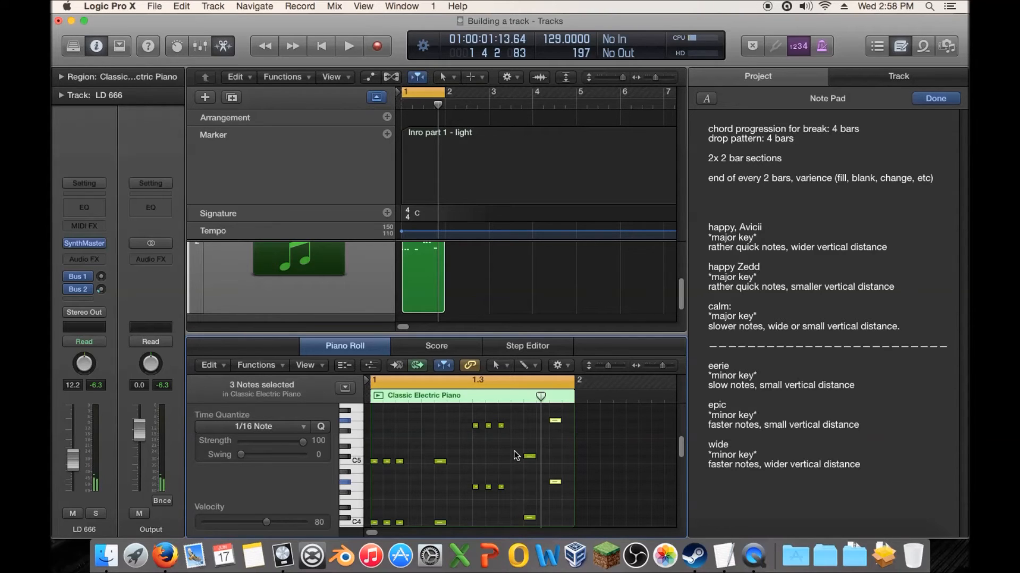
Step: Highlight the "wide" entry in the project notes to review its key, note speed and vertical distance
click(455, 440)
drag(861, 465, 707, 465)
click(874, 459)
drag(874, 460, 706, 442)
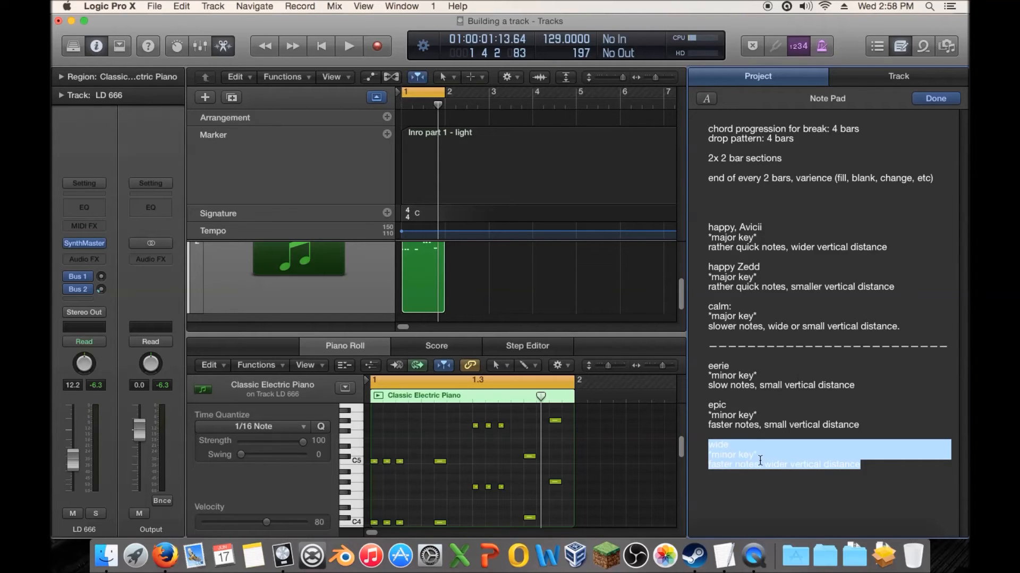
click(499, 443)
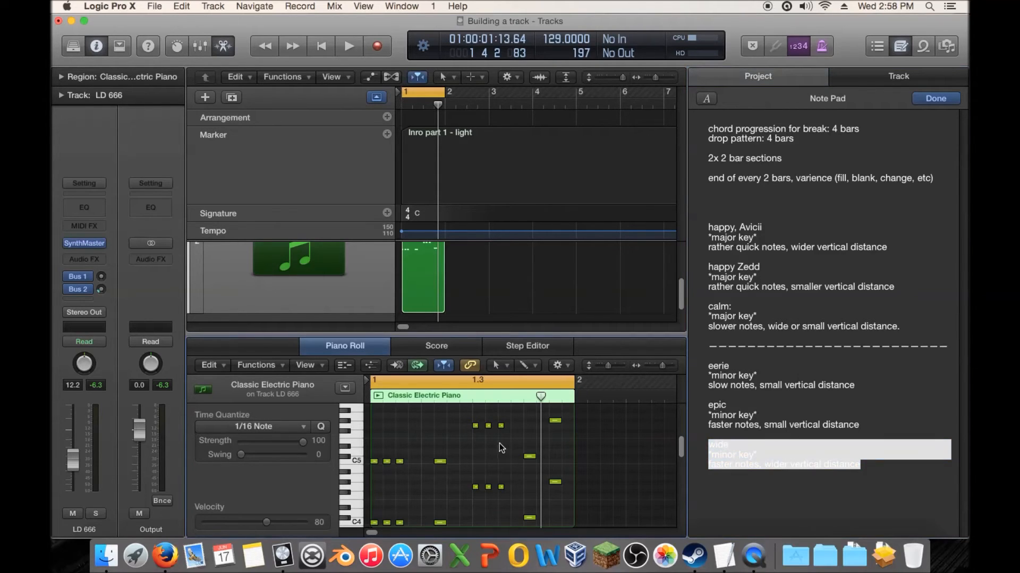
click(724, 443)
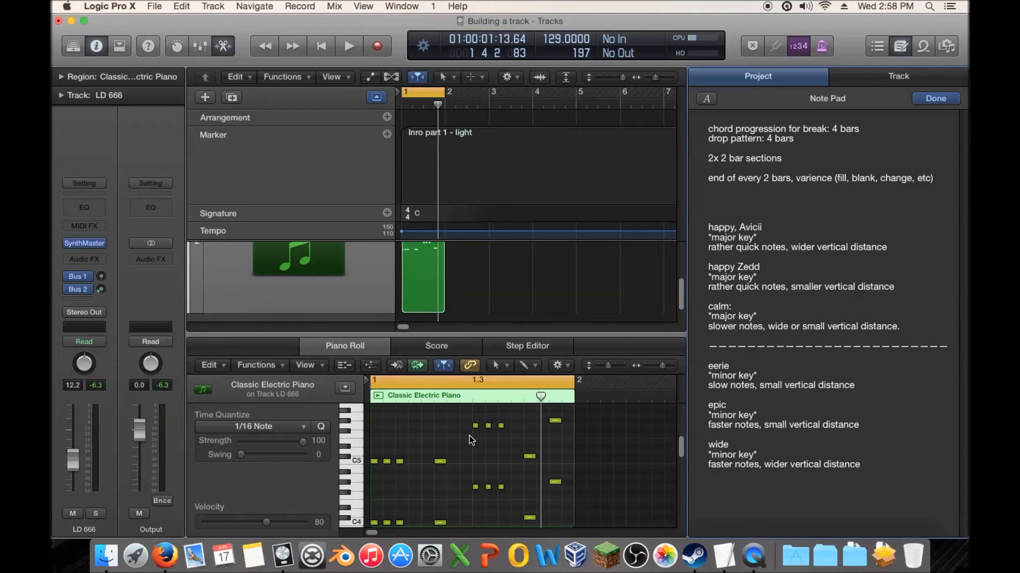
Step: Enlarge the Piano Roll and change "faster" to "slower" in the note speed line of the "wide" entry
drag(471, 335, 476, 270)
scroll(515, 432, down, 3)
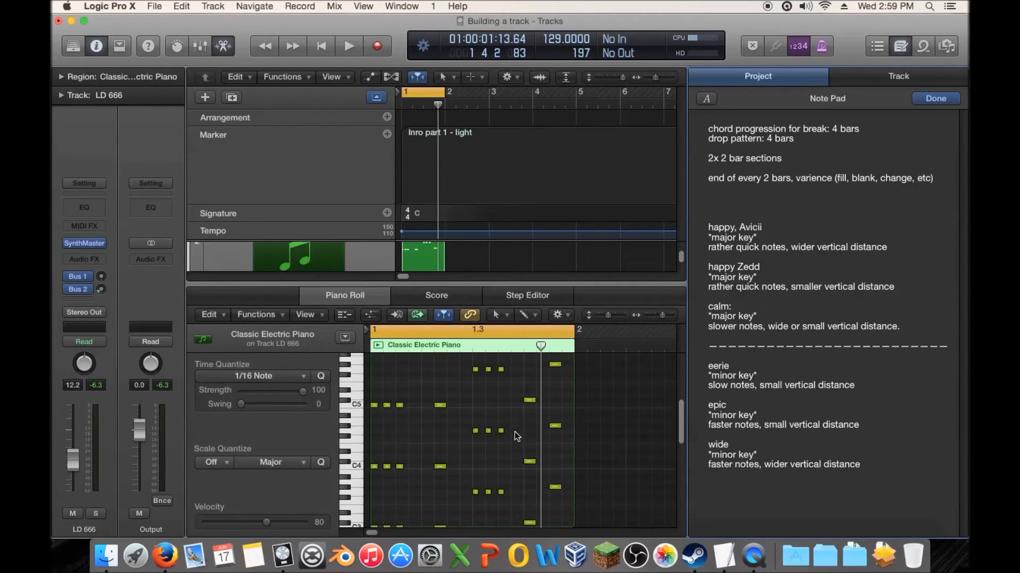
double_click(724, 465)
text(slower)
key(Return)
key(BackSpace)
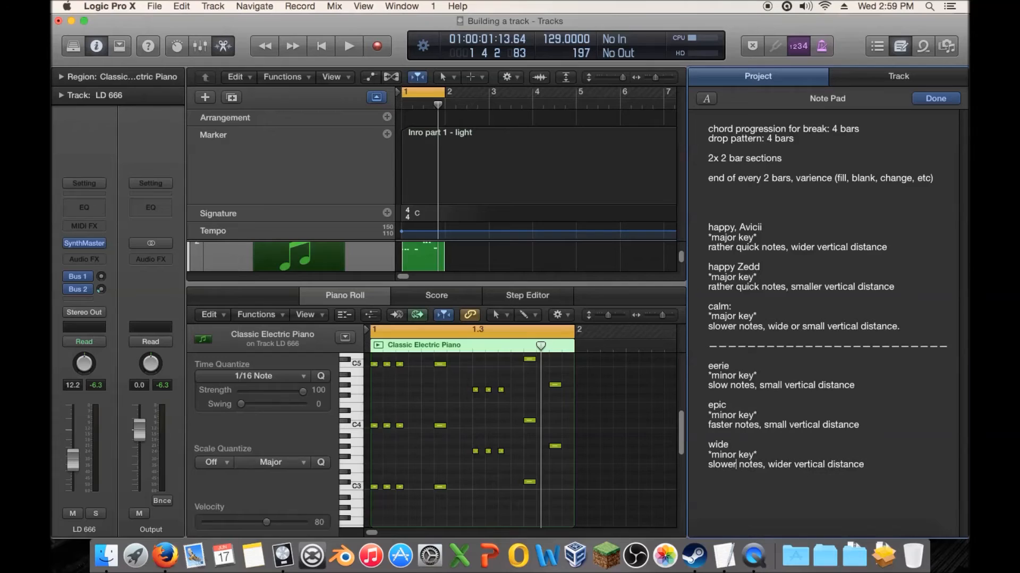
Step: Add an "african" entry below "wide" in the notes, with "minor key" and "faster notes, wider vertical distance"
click(924, 474)
drag(892, 465, 689, 453)
key(super+c)
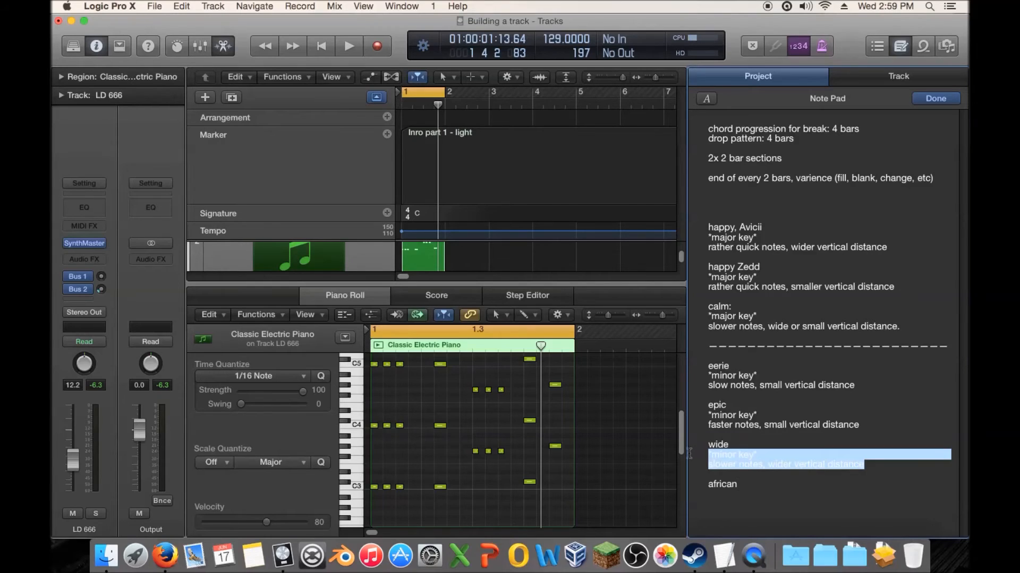
click(737, 487)
key(Return)
key(super+v)
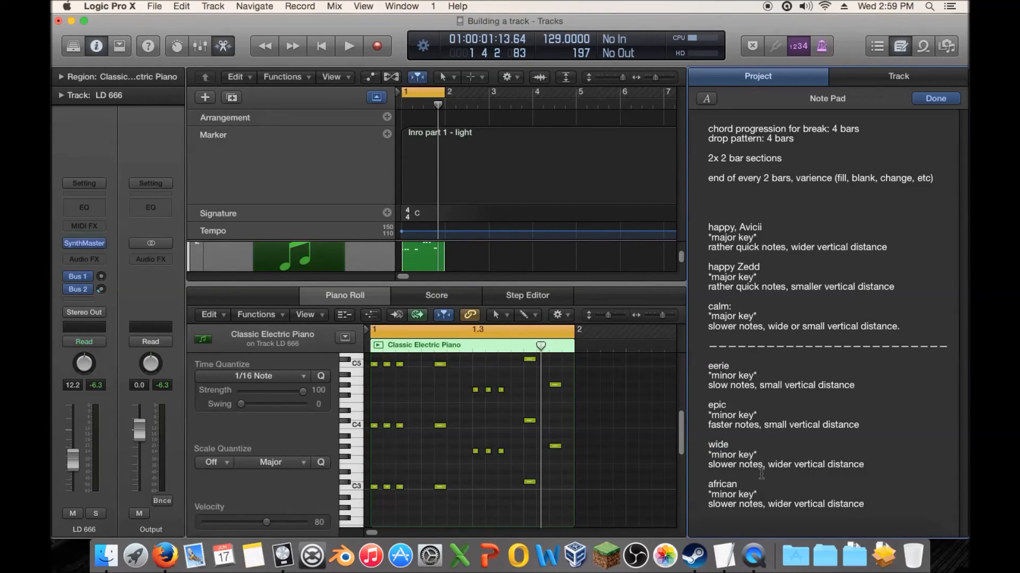
double_click(722, 504)
text(faster)
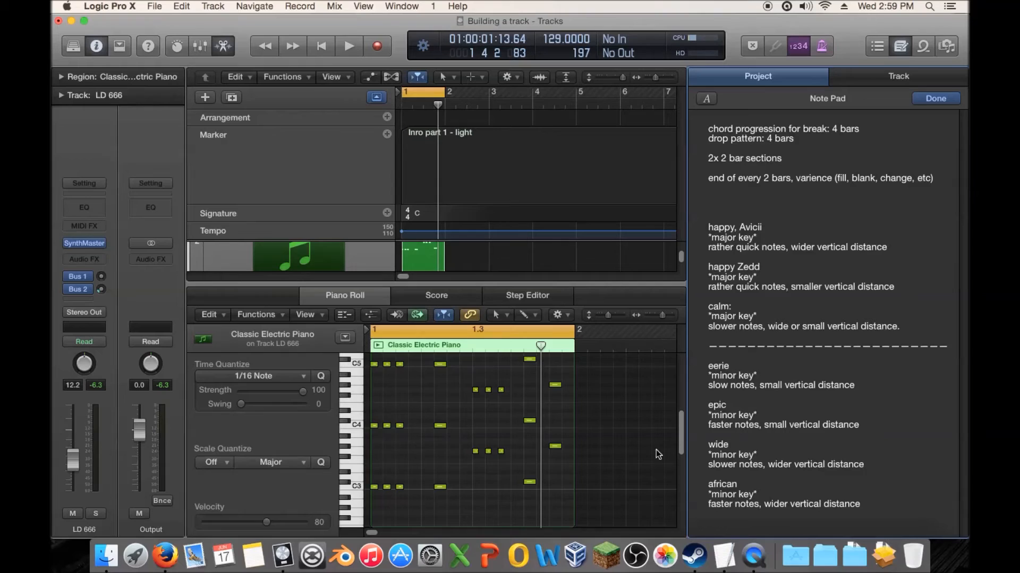
Step: Delete the second opening C note in every octave, shift the third one sixteenth later, and play the melody
scroll(489, 423, up, 5)
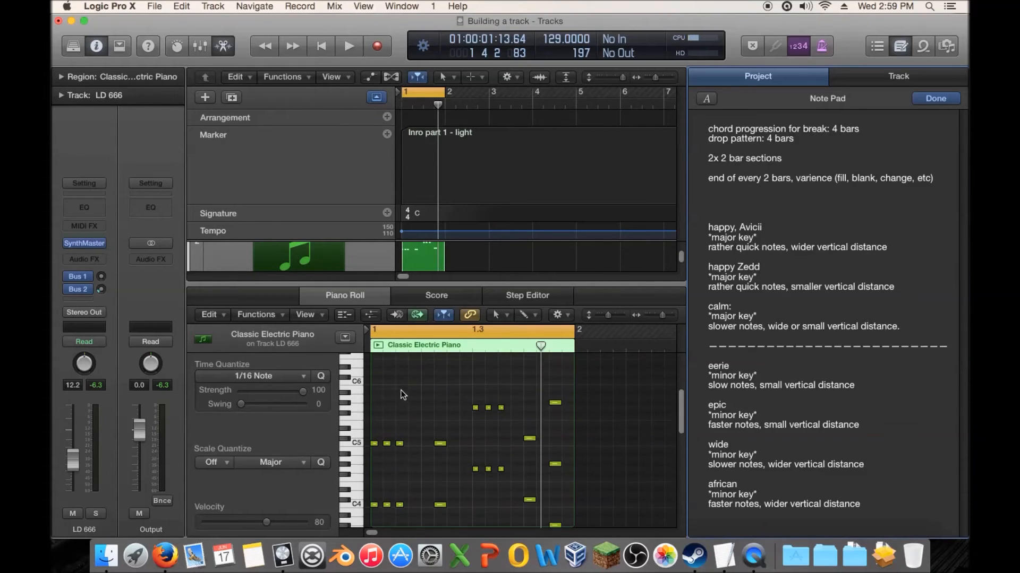
scroll(425, 402, down, 2)
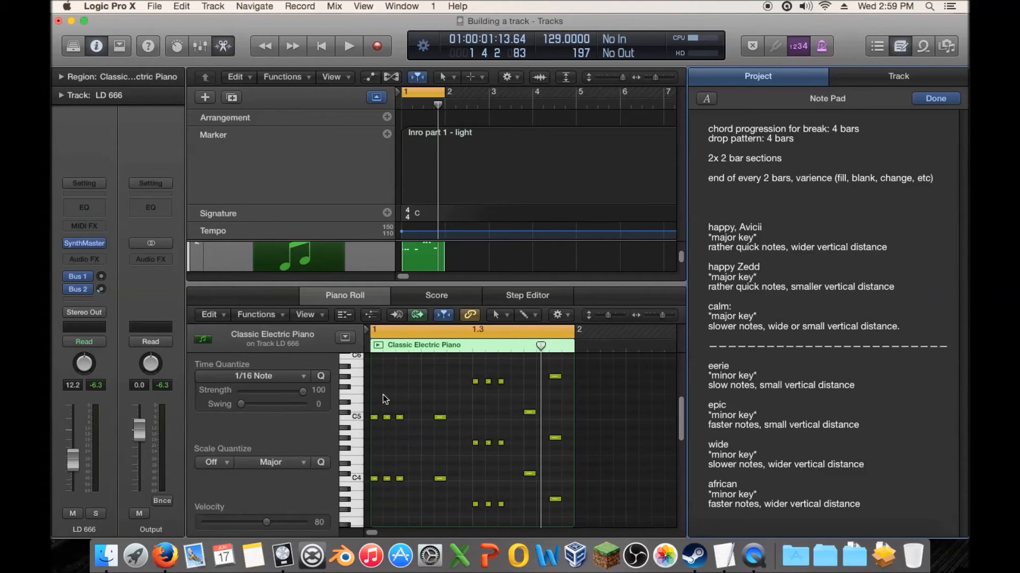
drag(382, 386, 393, 487)
scroll(393, 476, down, 6)
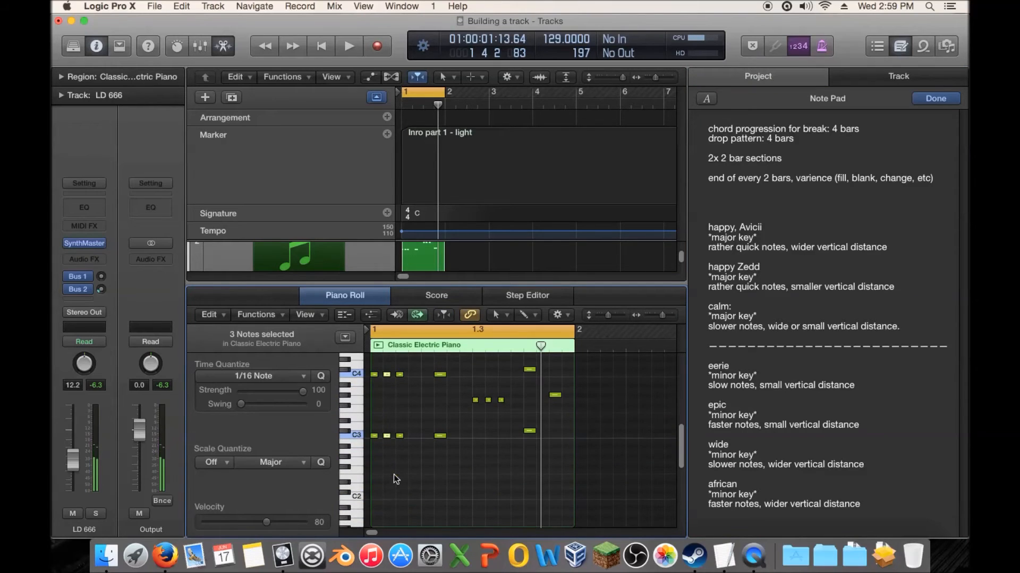
key(Delete)
drag(403, 466, 401, 316)
drag(401, 402, 414, 403)
key(space)
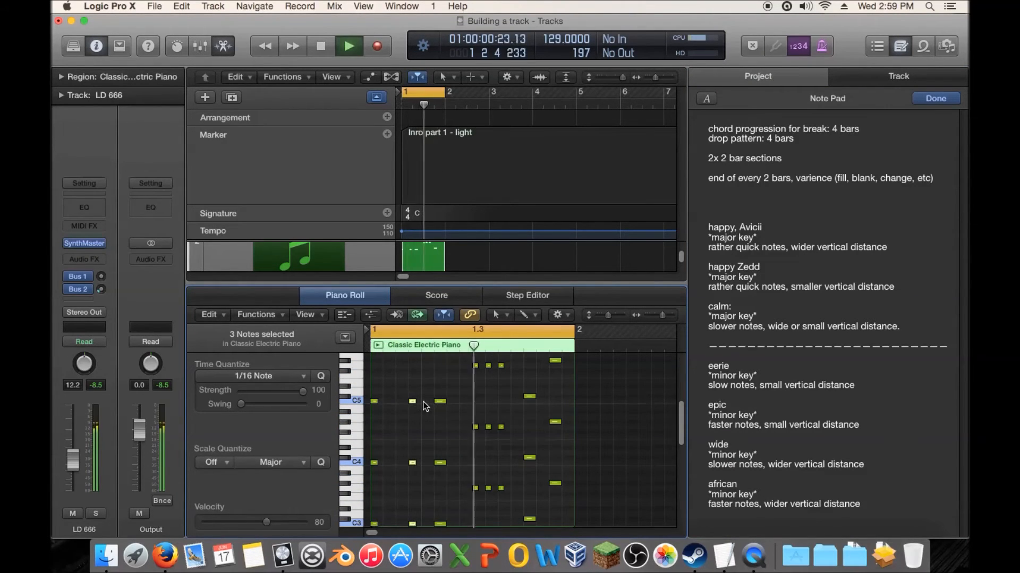
key(space)
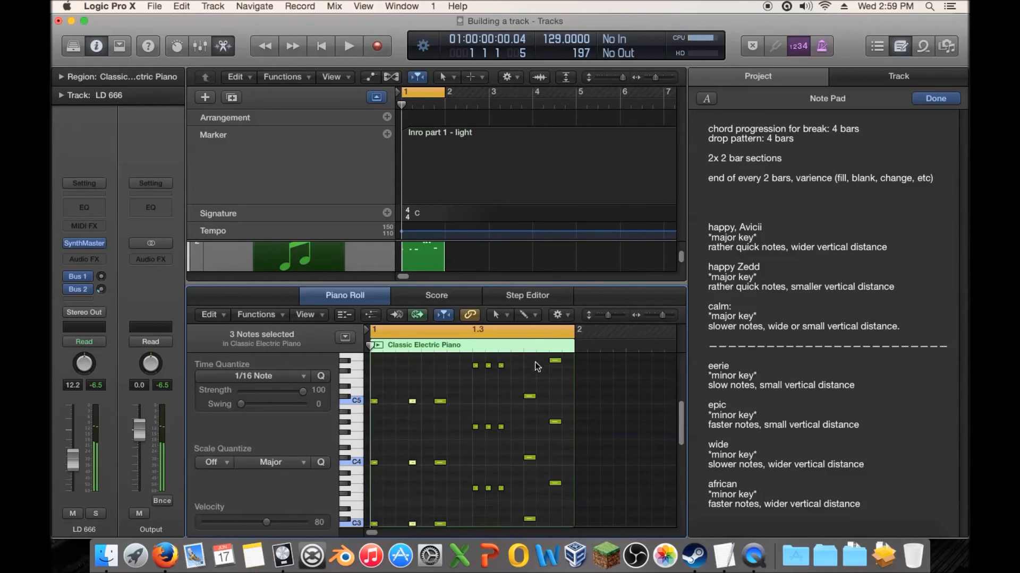
Step: Raise the first beat 4 note to F in all three octaves and play the melody
drag(535, 374, 530, 529)
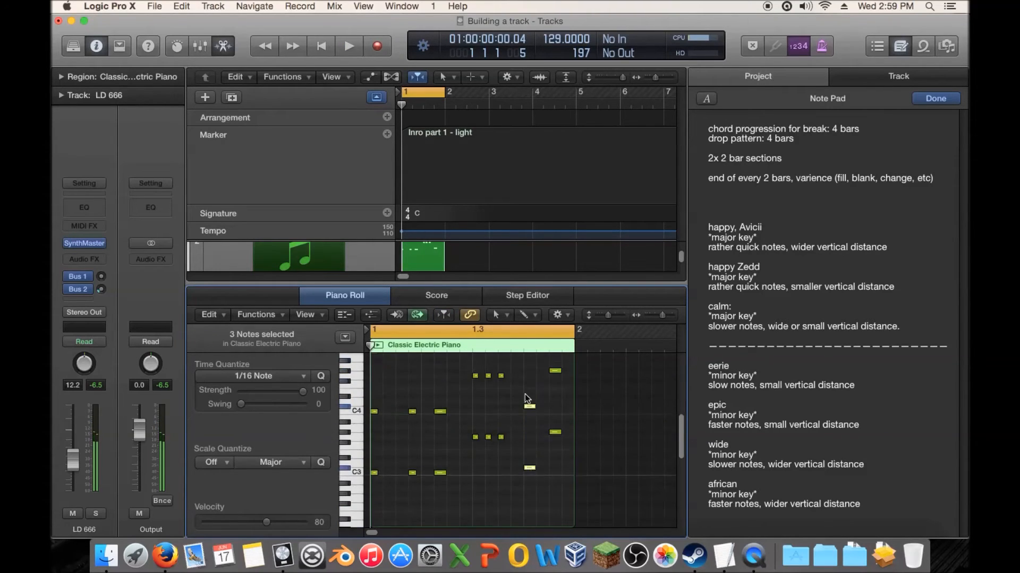
scroll(527, 410, up, 3)
drag(529, 464, 528, 443)
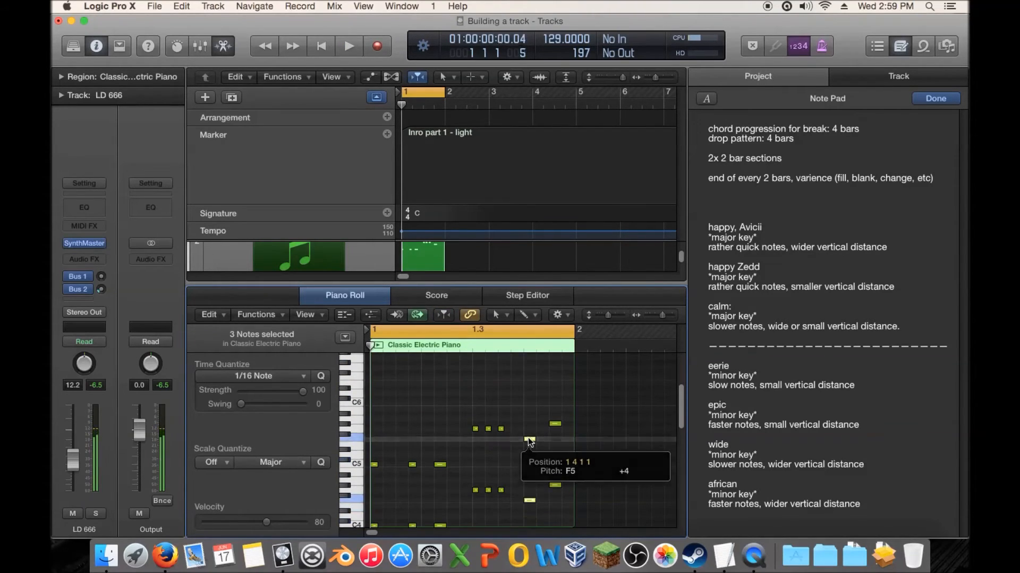
scroll(526, 421, down, 3)
key(space)
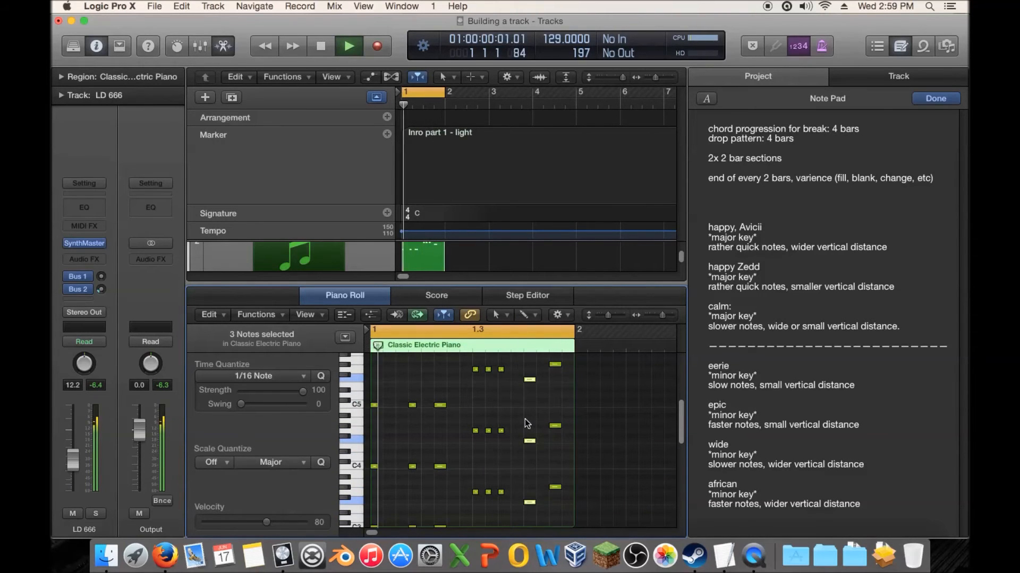
key(space)
Step: Lengthen the notes of beats 3 and 4 in every octave, removing the middle G of beat 3, and play the melody
drag(558, 359, 547, 505)
drag(493, 359, 486, 508)
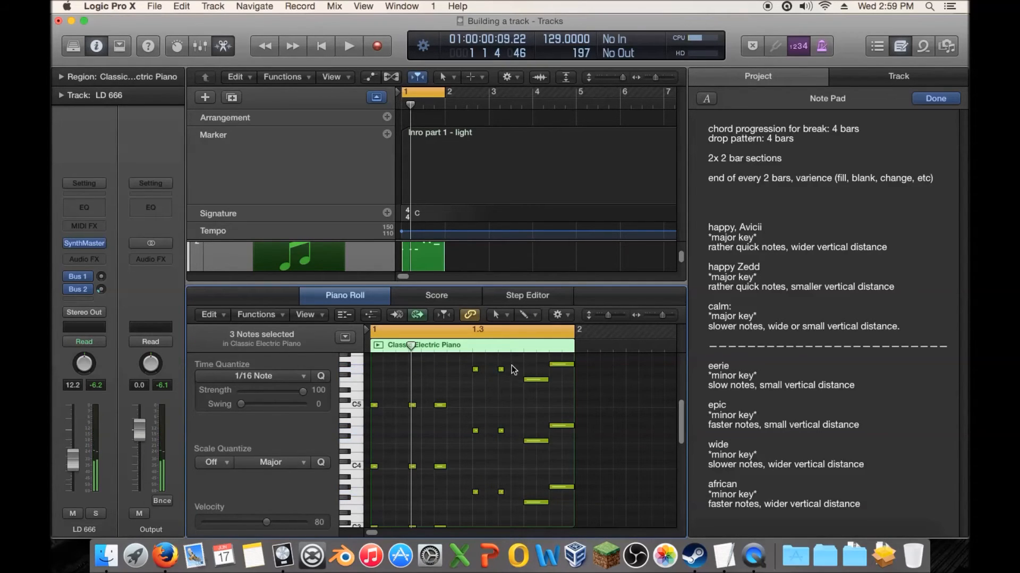
drag(518, 365, 491, 492)
key(space)
scroll(478, 489, down, 2)
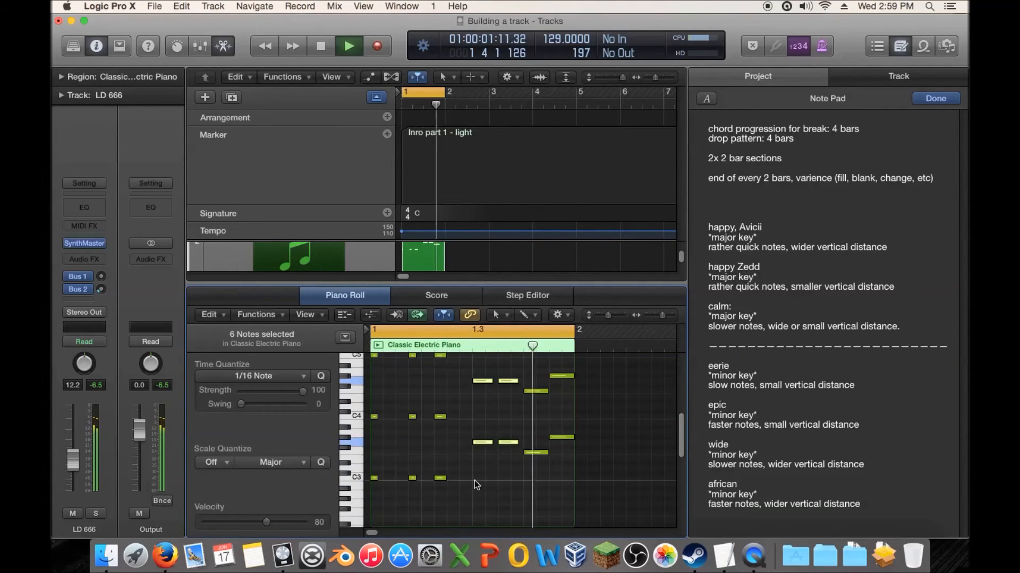
key(space)
Step: Lengthen the three opening C notes in every octave and play the melody
drag(459, 496, 368, 348)
drag(376, 390, 390, 389)
key(space)
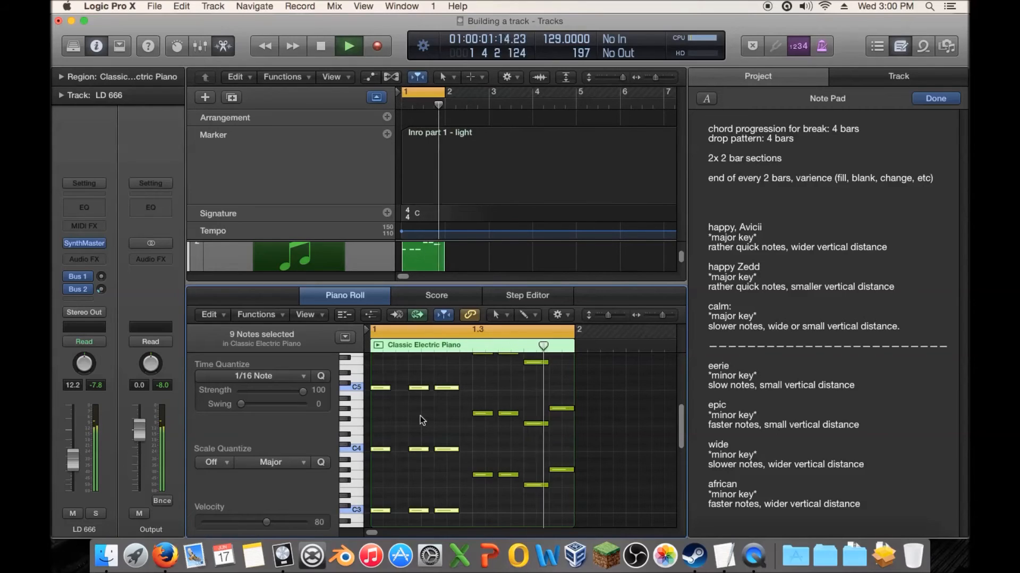
key(space)
Step: Compare the note speed wording of the "wide" and "african" entries in the project notes
double_click(746, 446)
click(746, 445)
double_click(764, 448)
click(768, 456)
drag(721, 466, 728, 465)
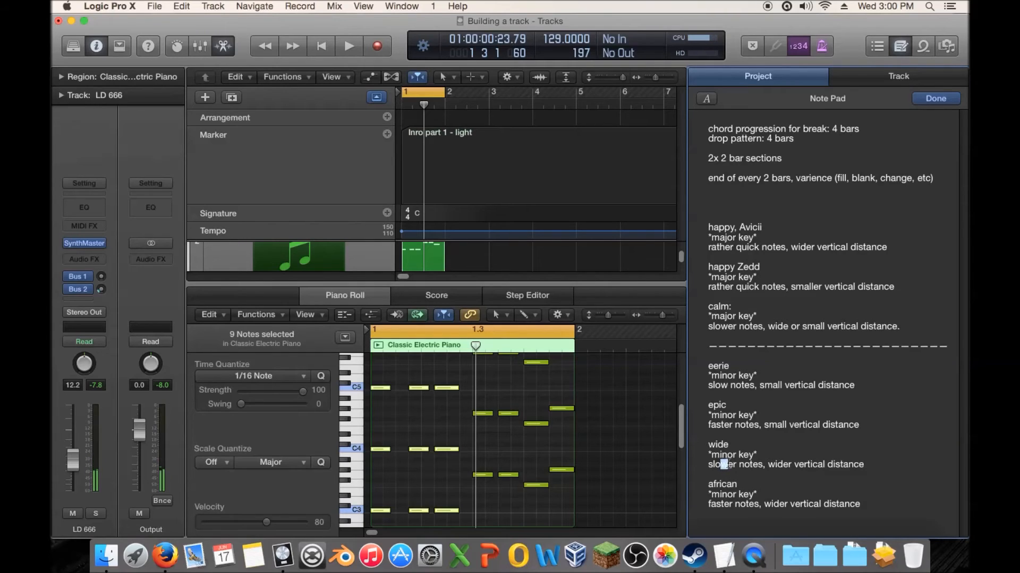
double_click(713, 463)
click(717, 504)
double_click(717, 503)
click(817, 424)
Step: Move the melody region to bar 4 and create an empty MIDI region in bar 1 of the LD 666 track
drag(366, 284, 390, 363)
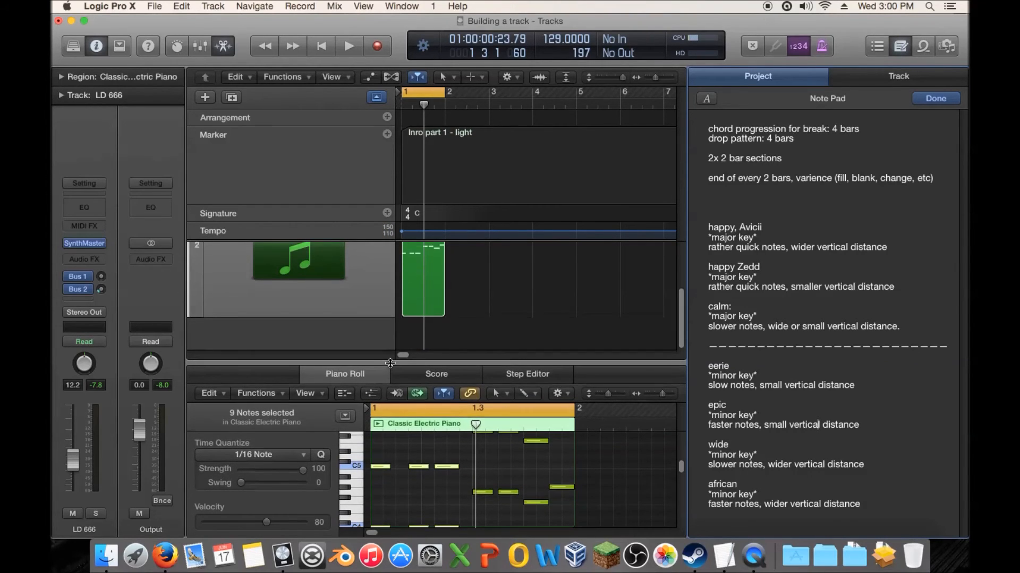
scroll(448, 242, up, 5)
scroll(451, 245, down, 5)
scroll(460, 272, up, 4)
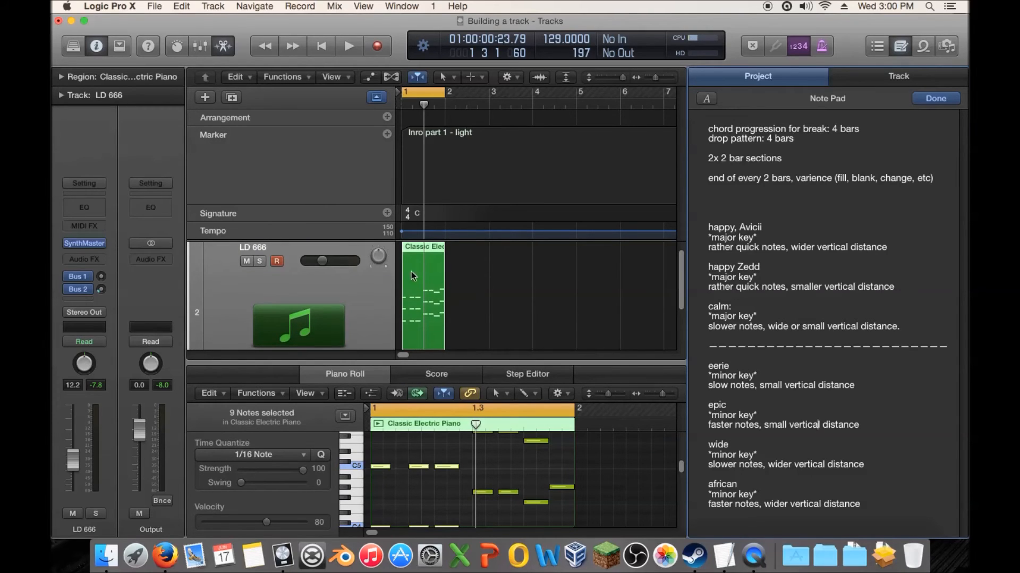
scroll(419, 272, down, 1)
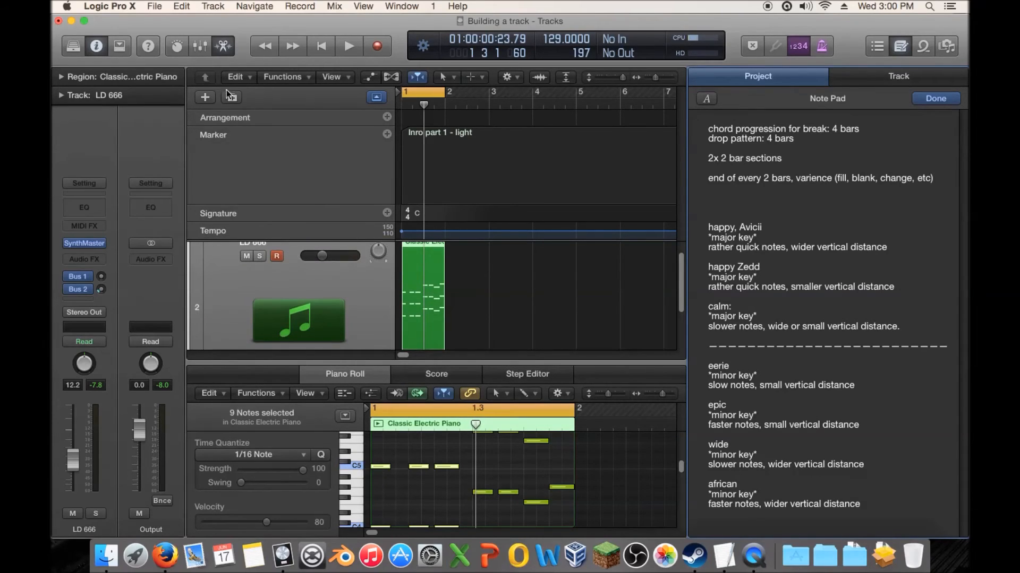
drag(405, 288, 552, 297)
right_click(412, 279)
click(418, 283)
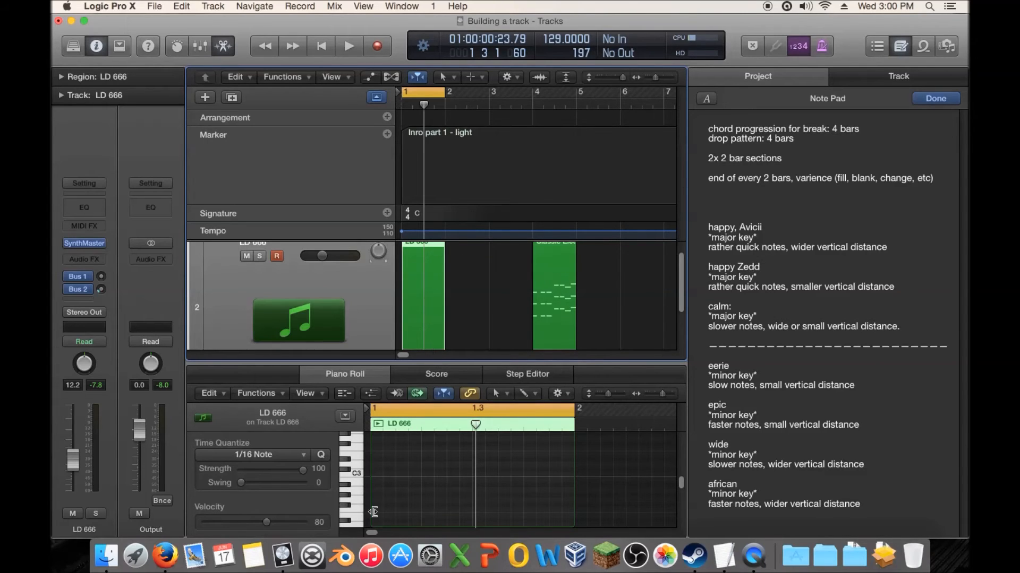
Step: Add a C note at the start of the new region and place it at C2
super+click(378, 476)
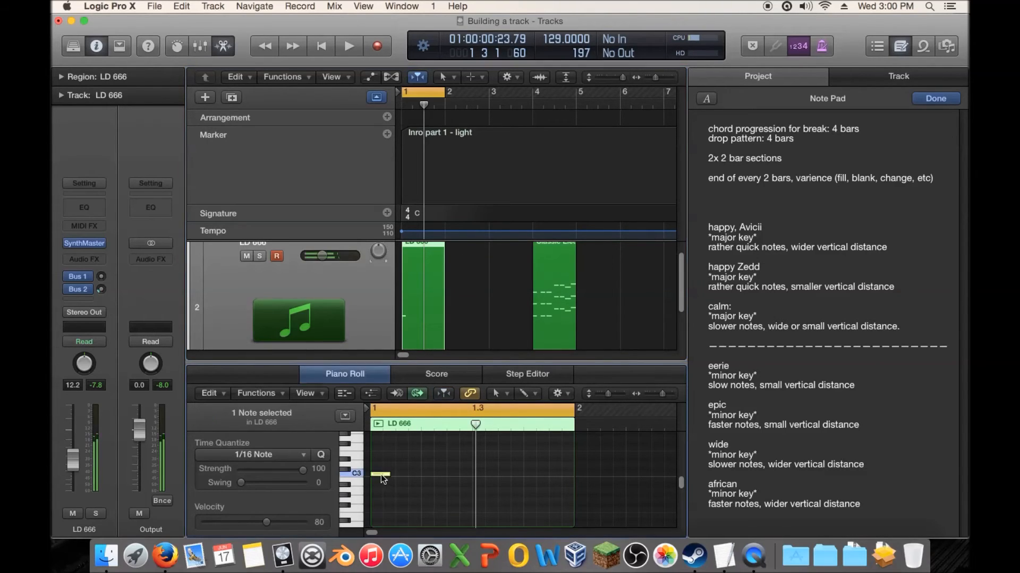
click(383, 474)
right_click(379, 477)
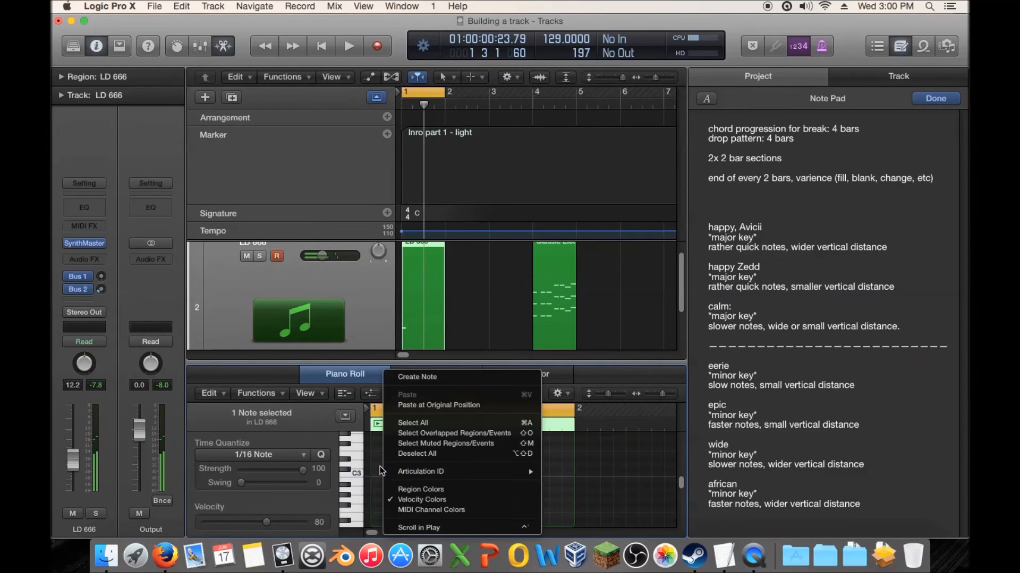
click(378, 472)
key(alt+shift+Down)
scroll(393, 464, down, 5)
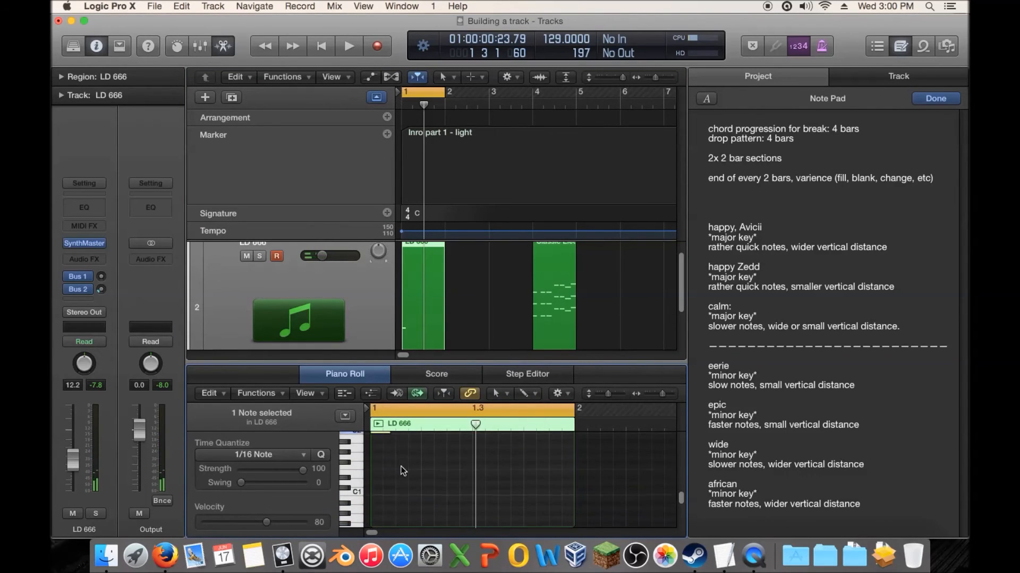
Step: Add five more C2 notes, each three sixteenths after the previous one and the last after two sixteenths, and play the rhythm
super+click(399, 452)
super+click(425, 452)
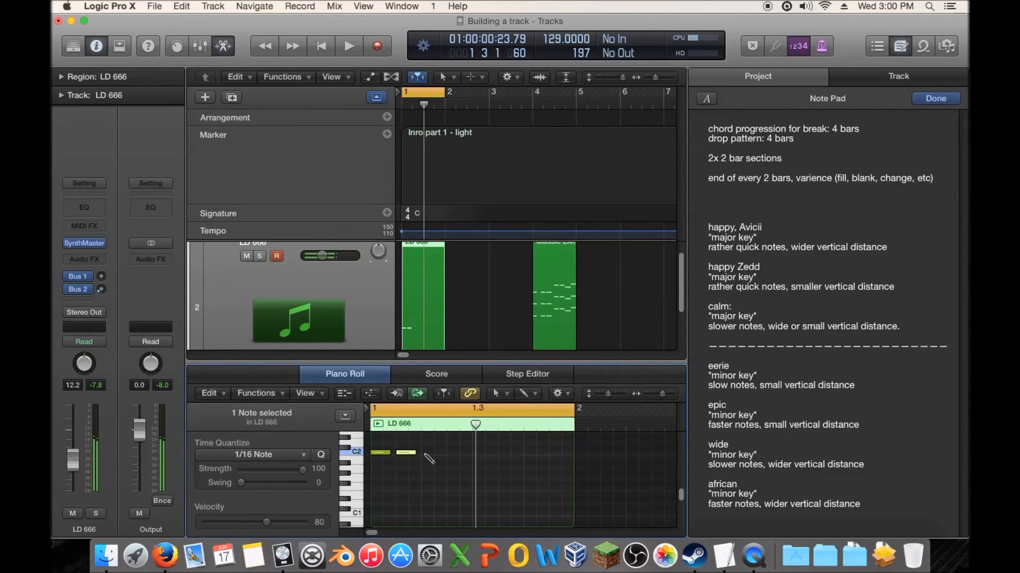
super+click(450, 452)
super+click(485, 453)
drag(404, 455, 412, 451)
drag(482, 451, 496, 452)
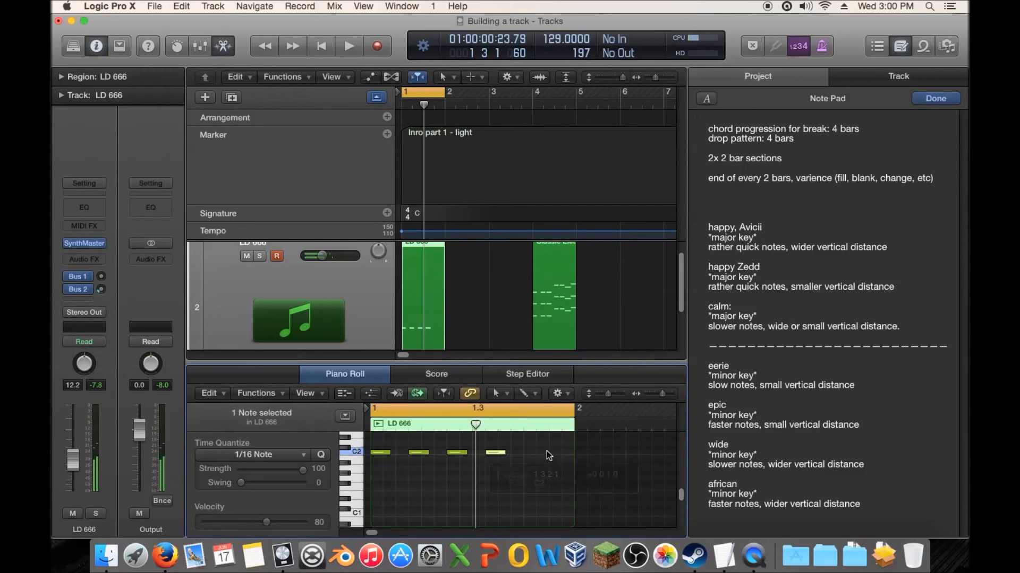
super+click(527, 453)
super+click(553, 452)
key(space)
key(space)
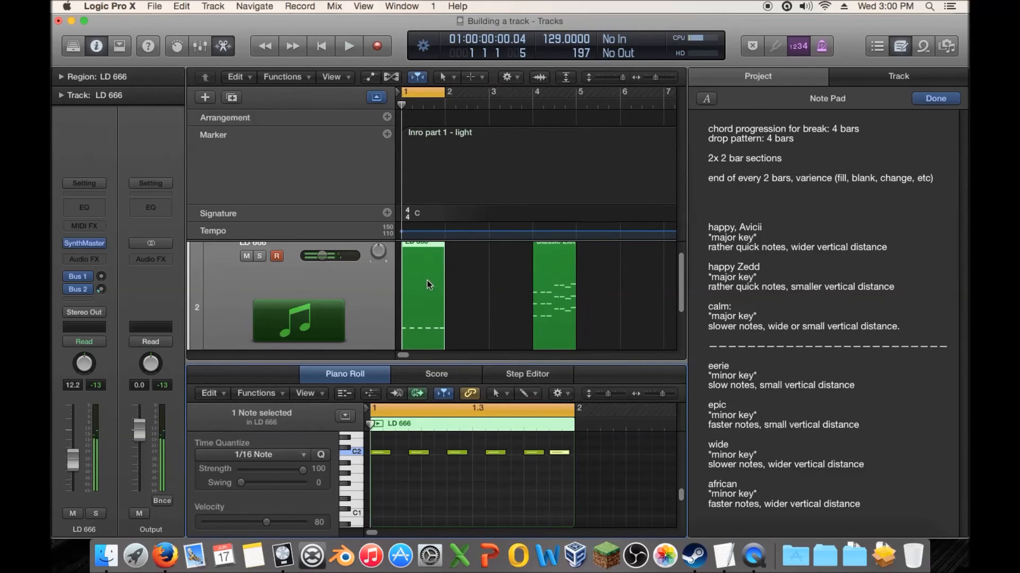
Step: Duplicate the bar 1 region of C2 notes into bar 2 and move the melody region to bar 6
drag(444, 246, 415, 248)
scroll(413, 266, up, 1)
drag(409, 285, 458, 290)
drag(560, 284, 640, 282)
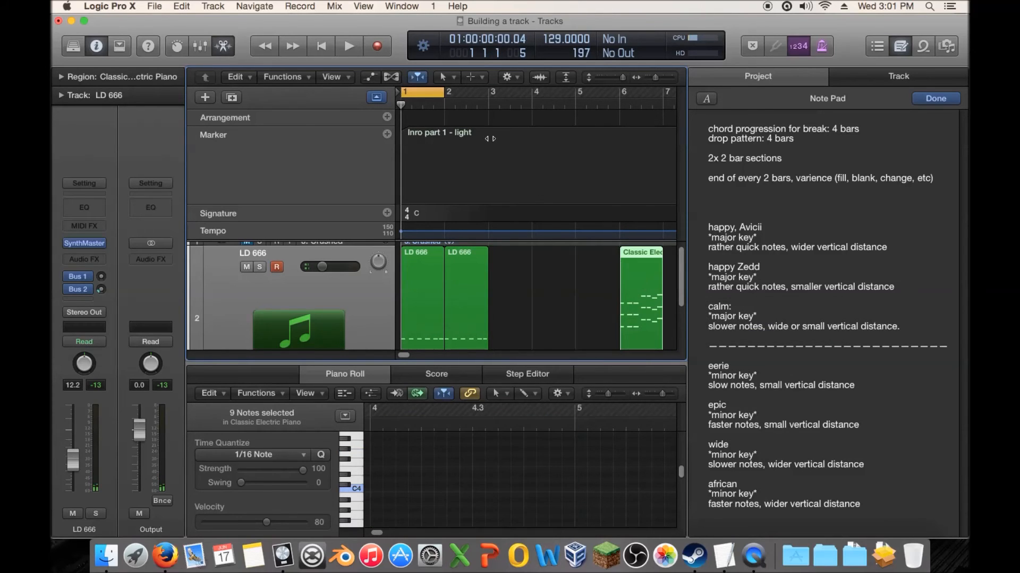
Step: Extend the cycle range to cover bars 1 to 4 and duplicate the first two C2 regions into bars 3 and 4
drag(438, 89, 572, 100)
click(458, 274)
scroll(483, 307, down, 1)
drag(531, 312, 415, 308)
drag(420, 310, 506, 304)
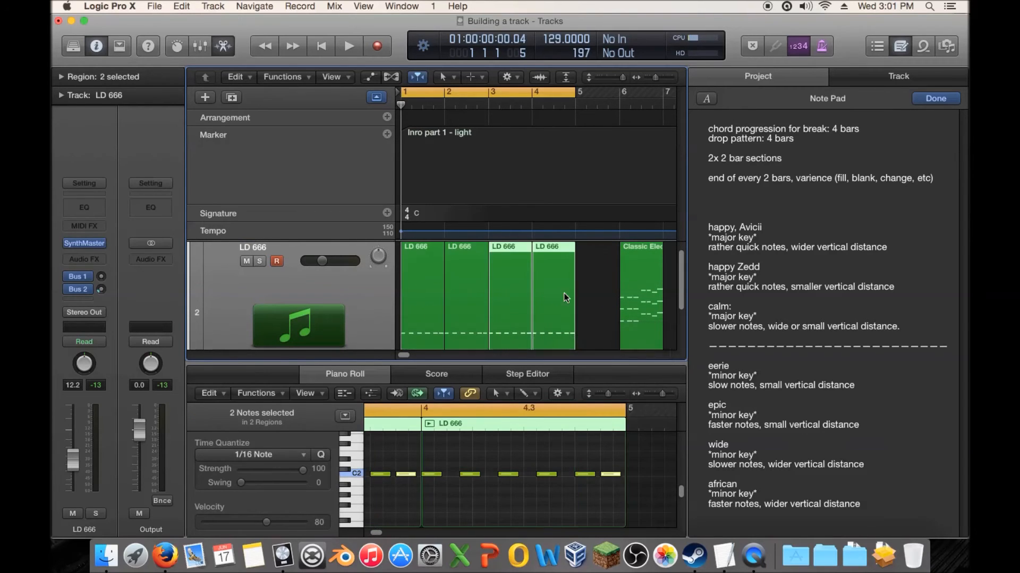
Step: Lower all six notes in the bar 2 region by one semitone from C2
click(592, 297)
click(473, 303)
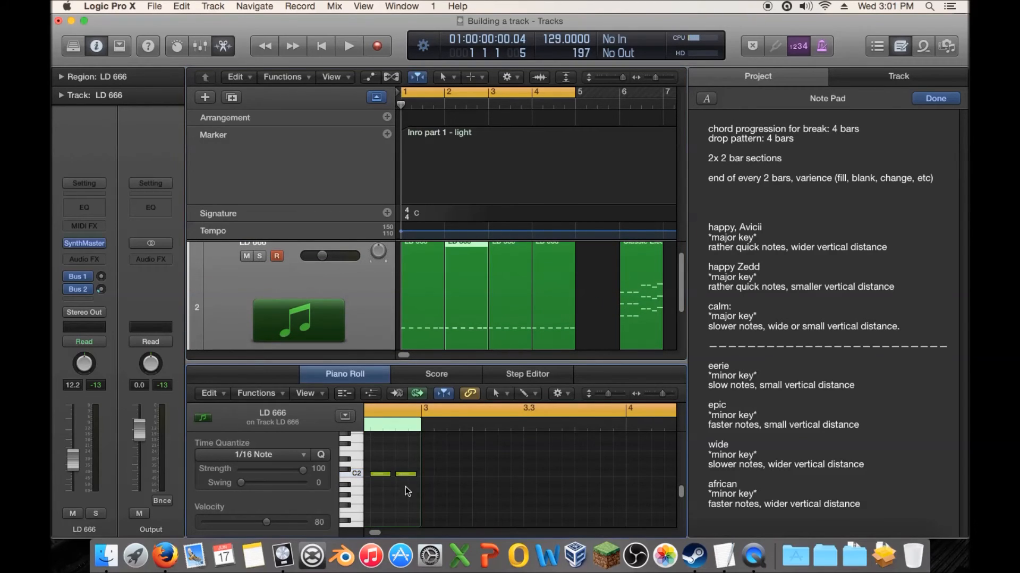
drag(375, 532, 371, 533)
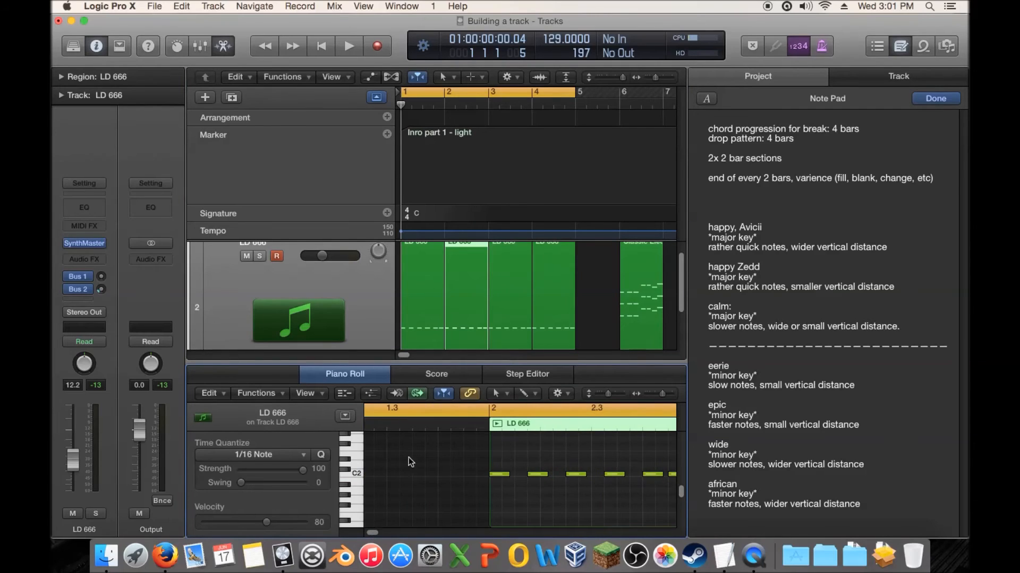
drag(513, 464, 588, 483)
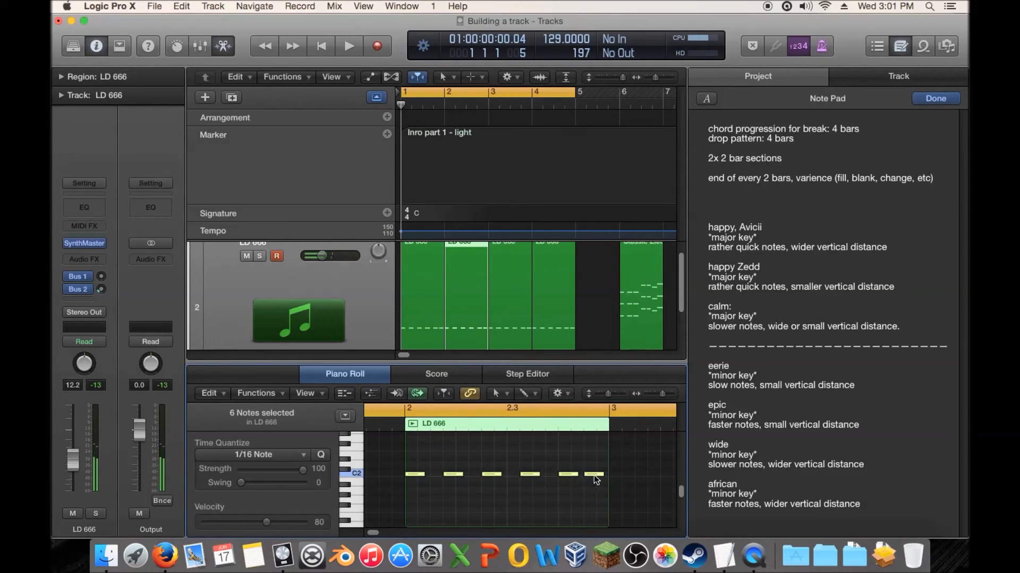
click(594, 474)
Step: Lower the bar 3 notes to two semitones below C2 and the bar 4 notes to three, and play the pattern
click(514, 259)
drag(400, 458, 446, 479)
click(441, 474)
click(562, 288)
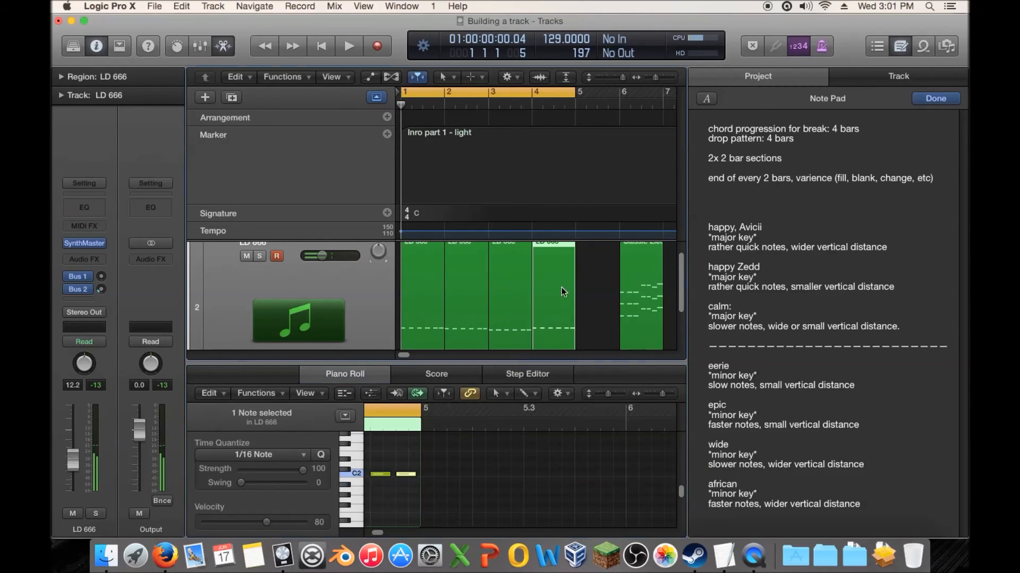
drag(434, 458, 477, 489)
key(space)
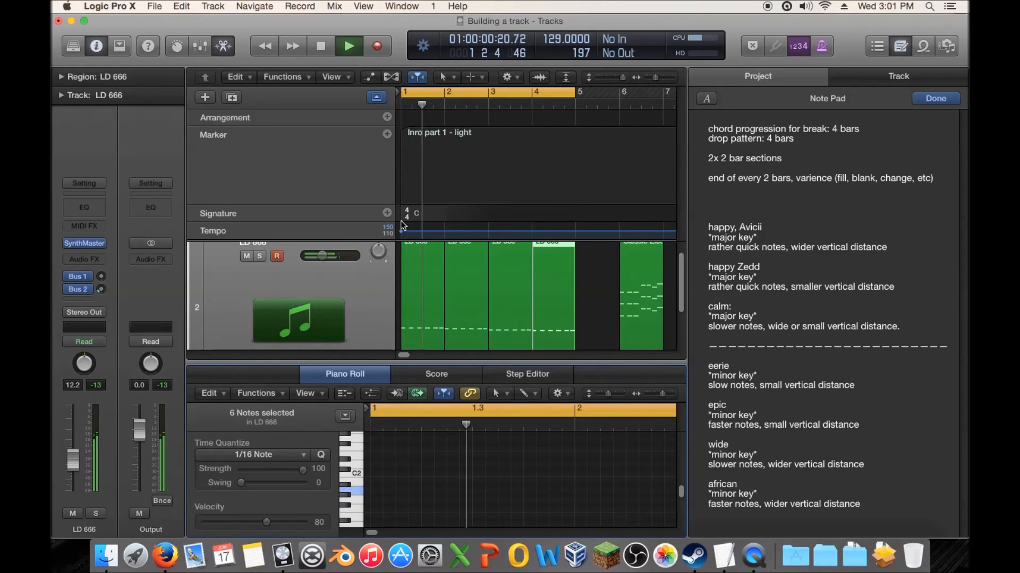
Step: Join the four pattern regions into one region, stop playback, and review its descending notes in the Piano Roll
drag(618, 284, 412, 276)
right_click(413, 276)
click(568, 281)
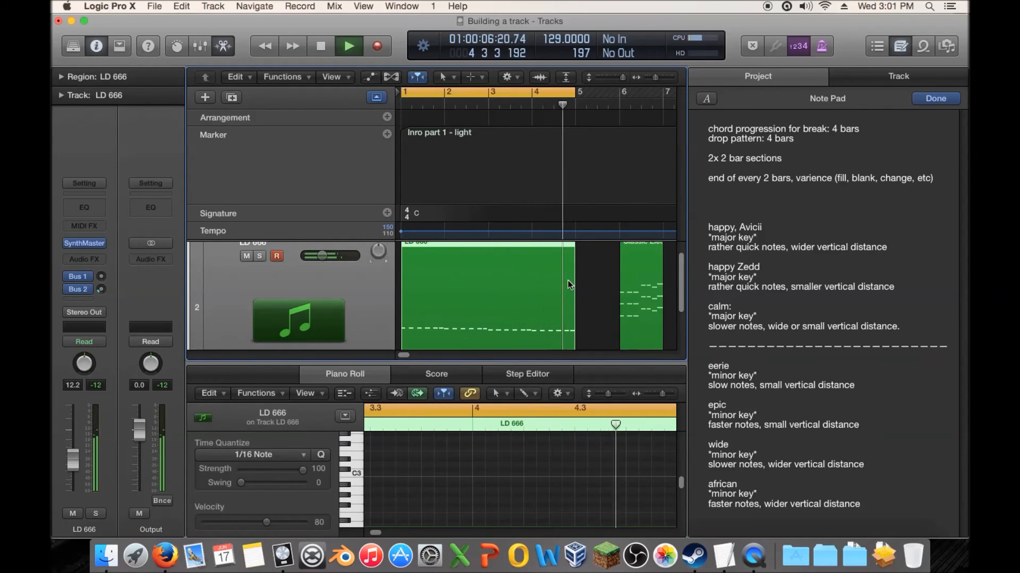
key(space)
double_click(566, 279)
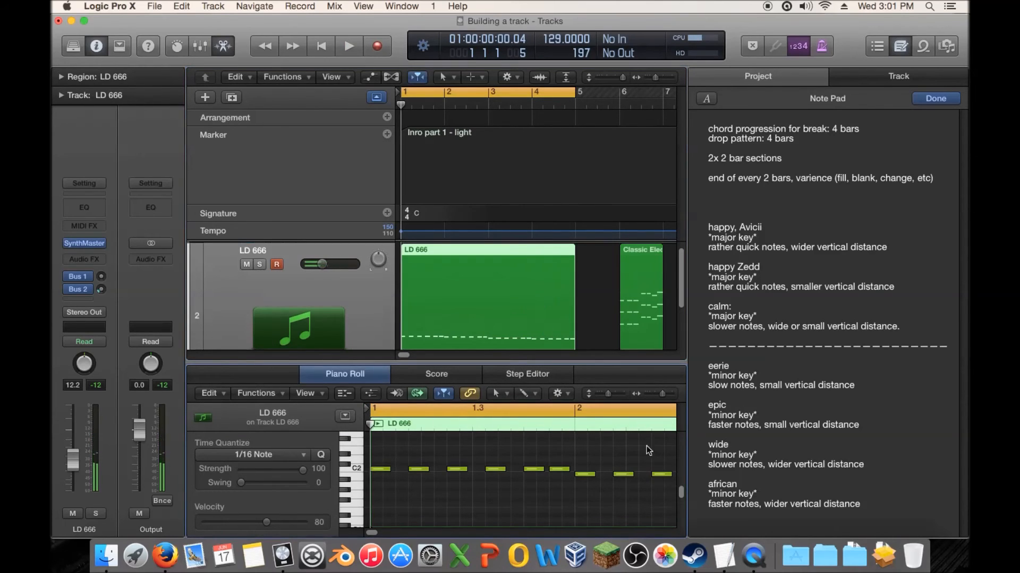
scroll(379, 531, right, 5)
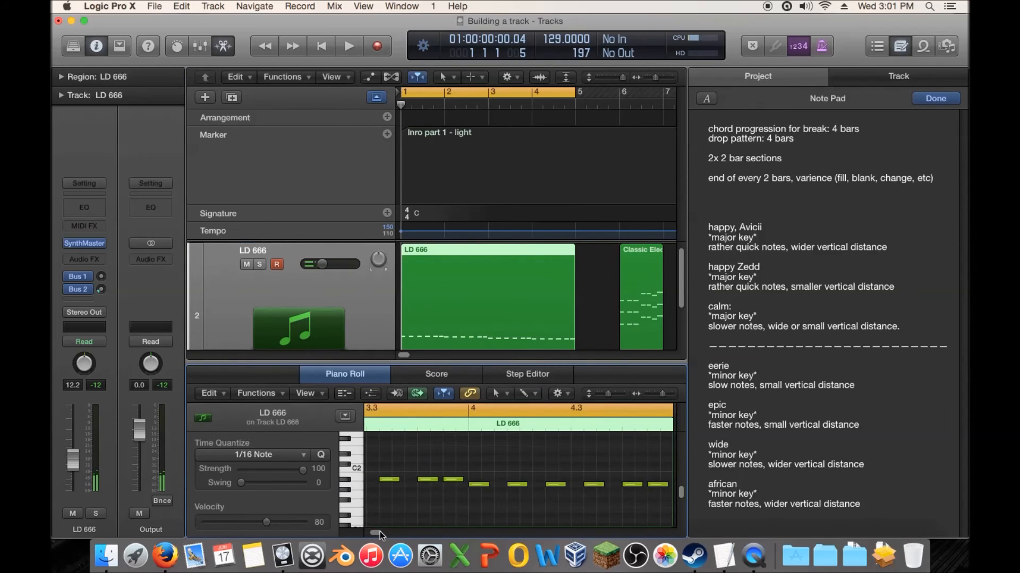
scroll(377, 531, left, 5)
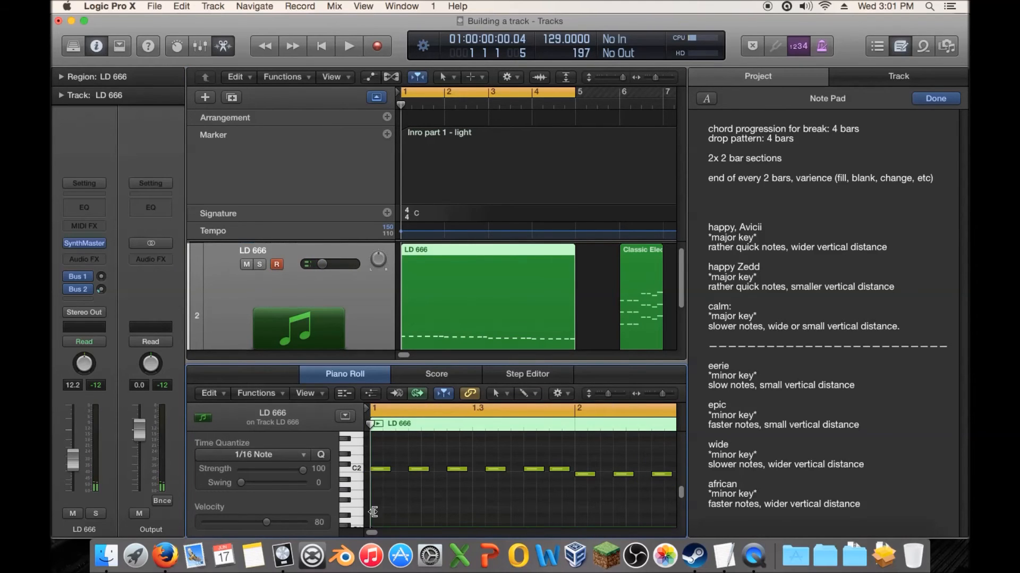
Step: Load the arpeggiated preset AR Danyella Arp 002 DS in SynthMaster, play the pattern with it, and close the synth
click(84, 243)
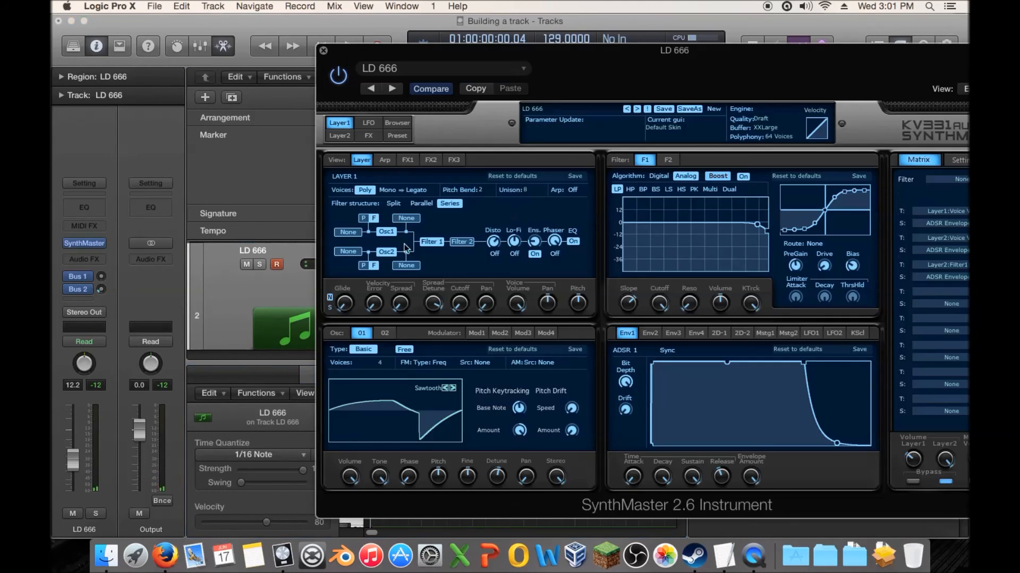
click(397, 123)
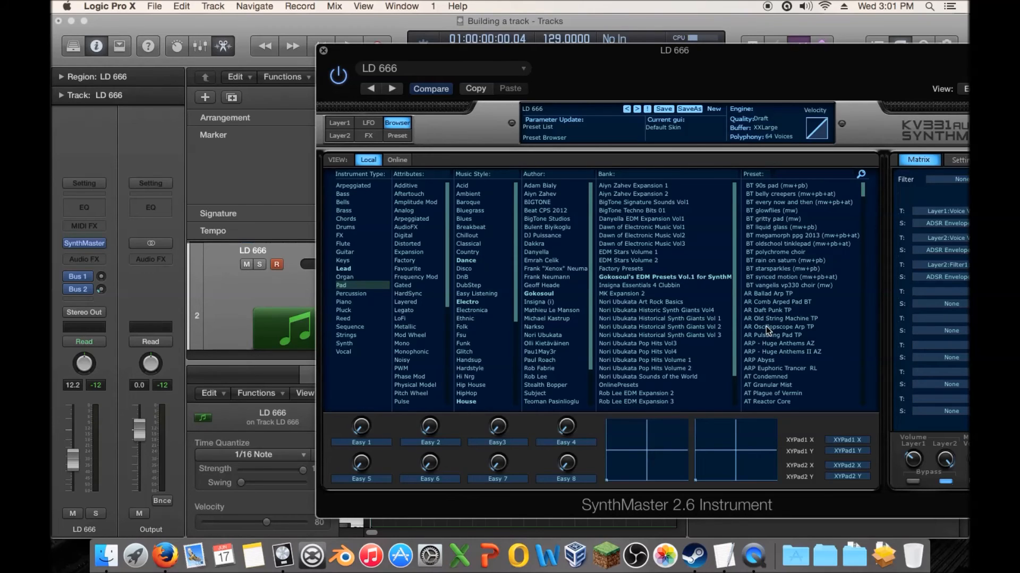
click(777, 336)
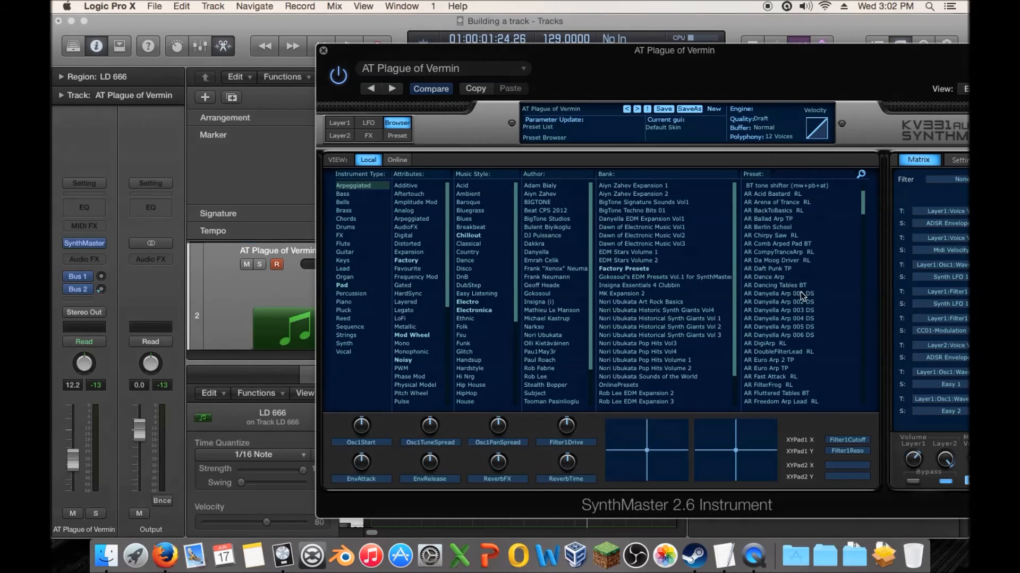
click(796, 301)
key(space)
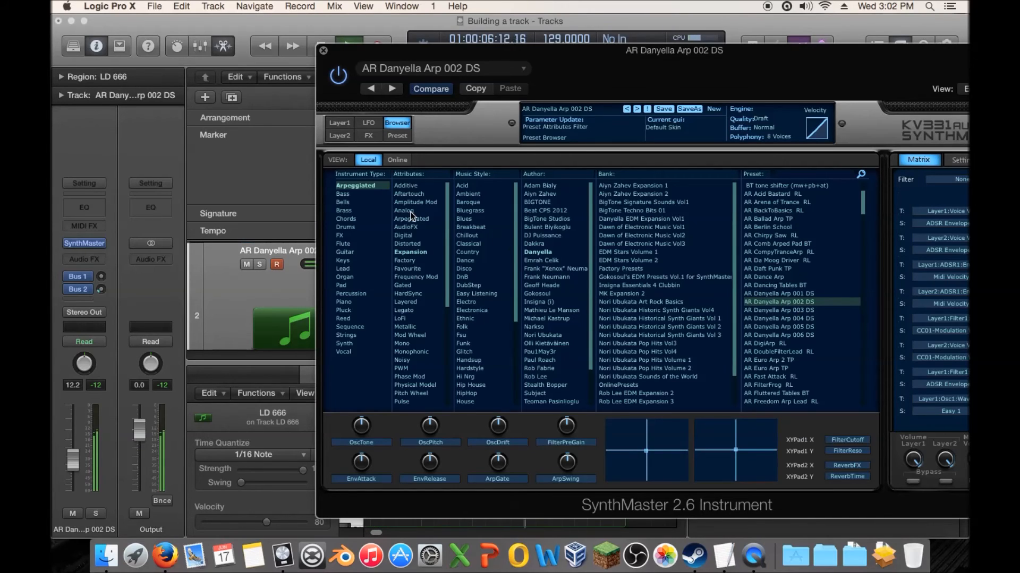
click(324, 52)
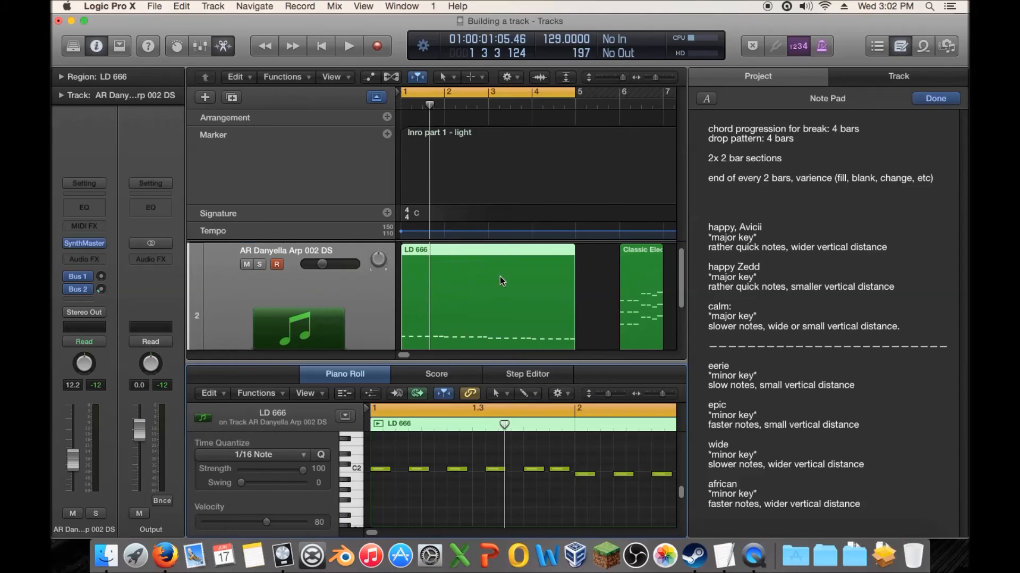
Step: Enlarge the track area over the Piano Roll and briefly play the joined pattern from bar 1
click(593, 277)
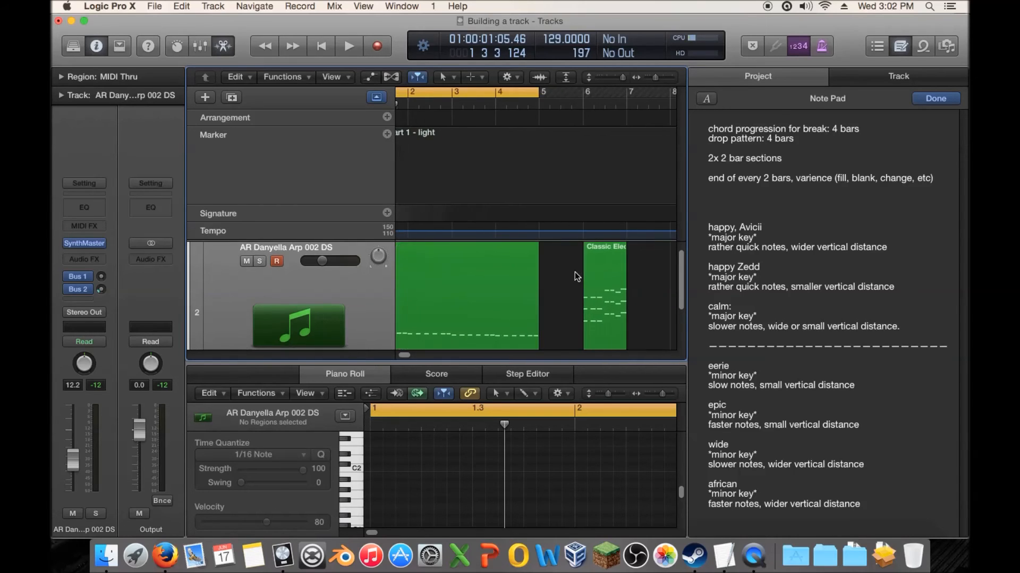
scroll(575, 272, up, 1)
drag(536, 361, 535, 426)
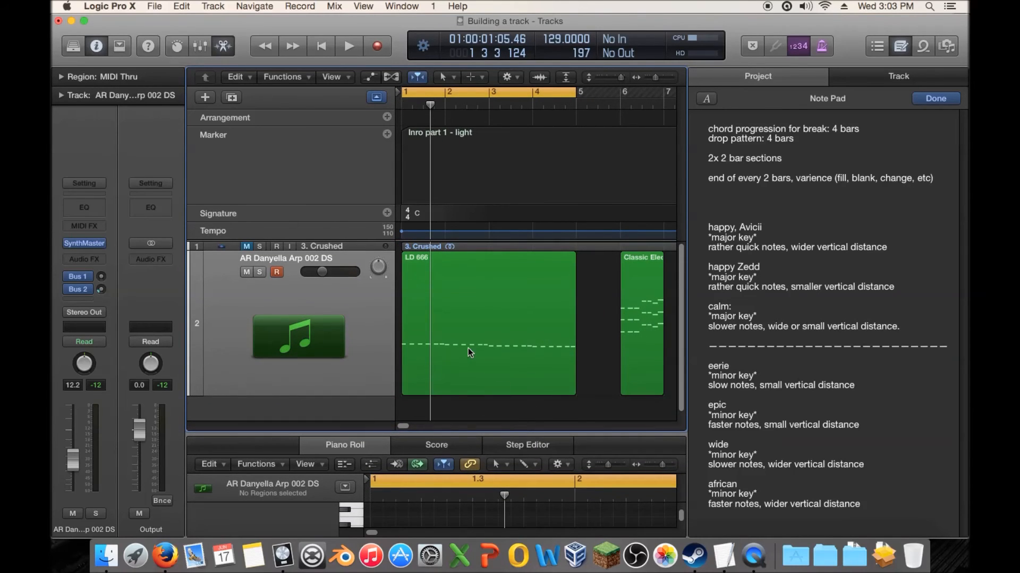
scroll(467, 349, down, 1)
scroll(459, 339, up, 1)
key(space)
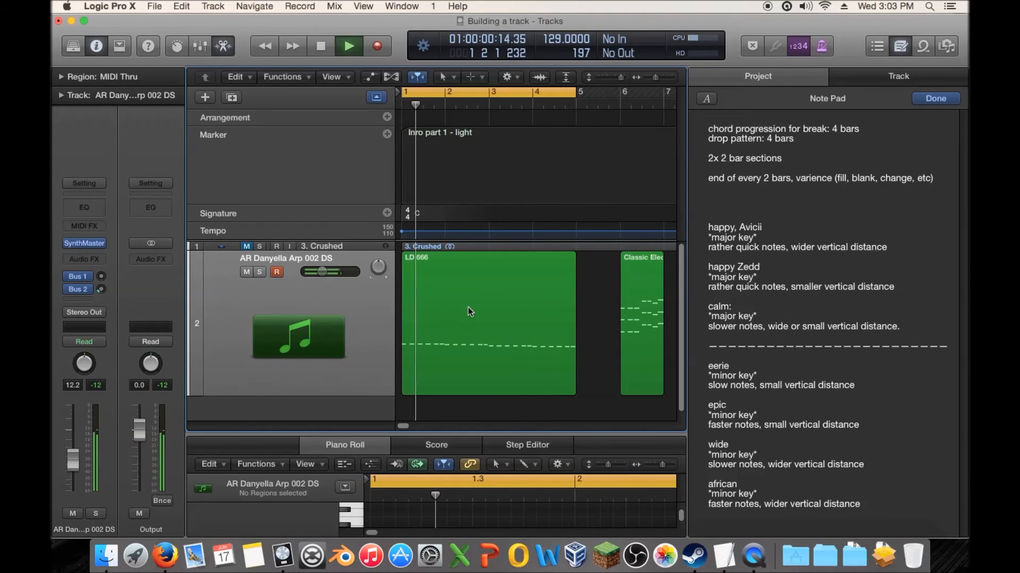
key(space)
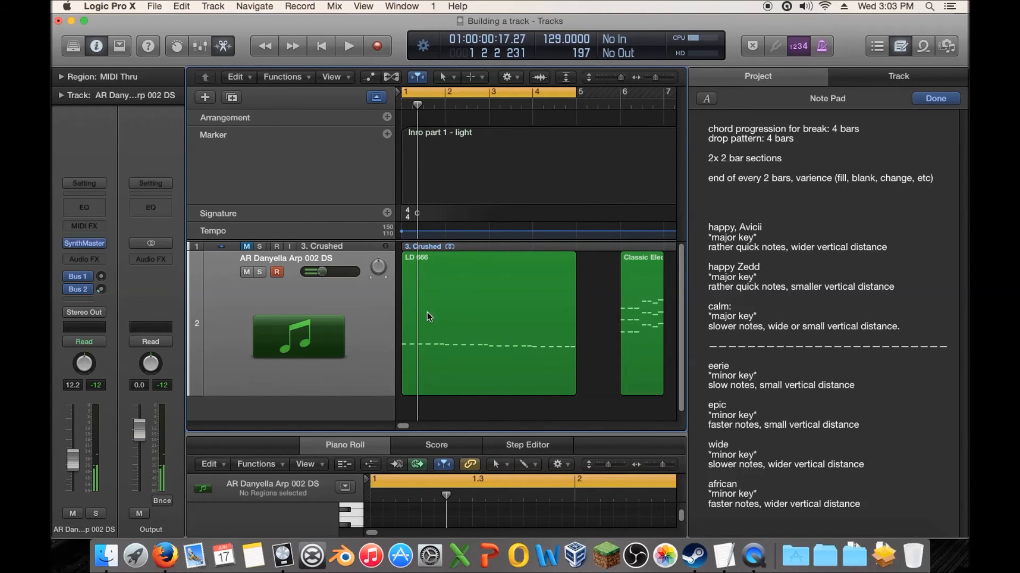
Step: Turn off cycle mode and highlight "rather quick notes" under the happy, Avicii entry in the notes
click(338, 309)
key(c)
click(338, 309)
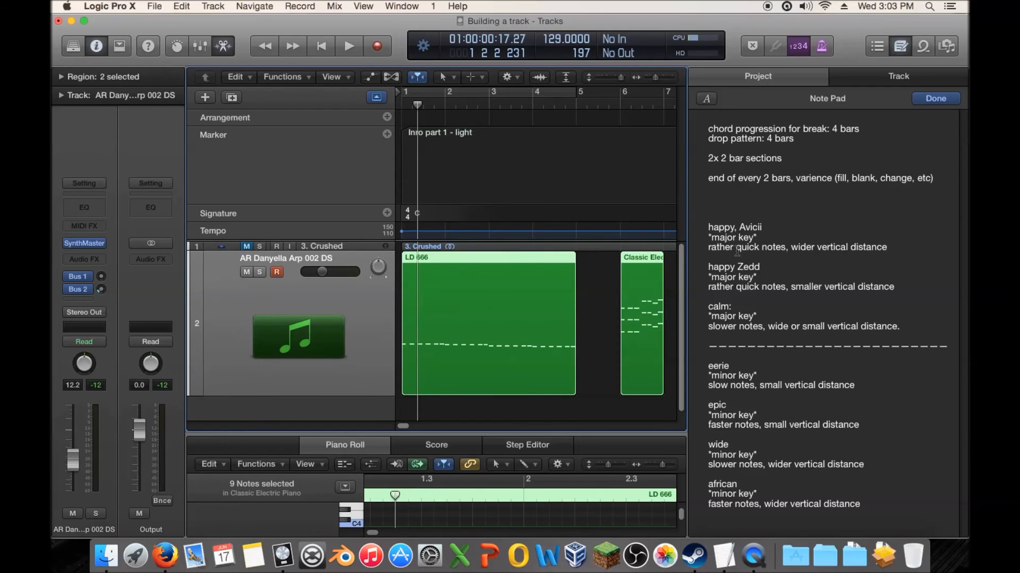
mouse_move(781, 238)
mouse_down()
mouse_move(658, 236)
mouse_move(771, 259)
mouse_move(784, 248)
mouse_up()
click(717, 251)
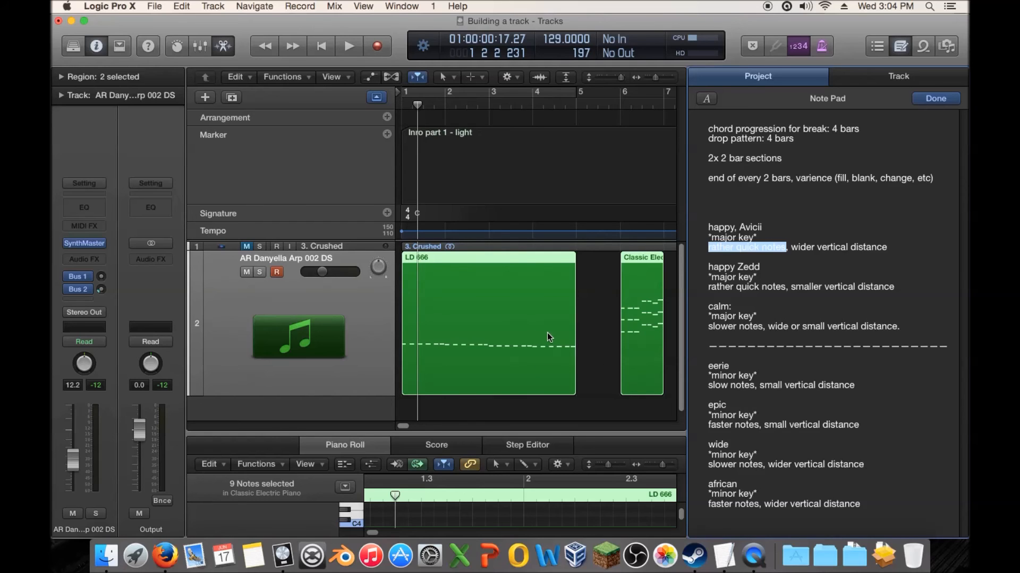
Step: Examine the section markers across the whole arrangement, with and without the project notes beside it
click(595, 279)
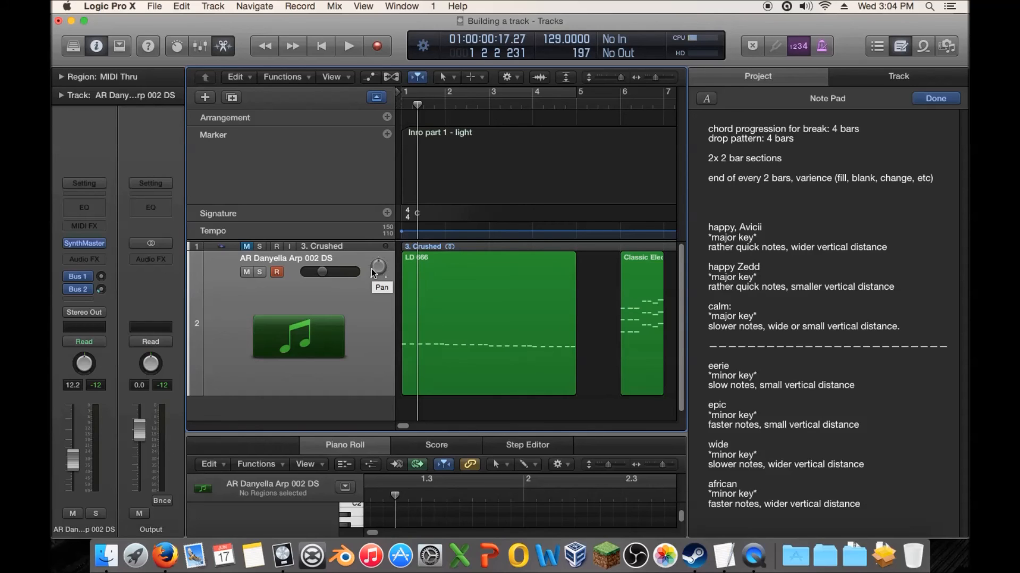
click(552, 322)
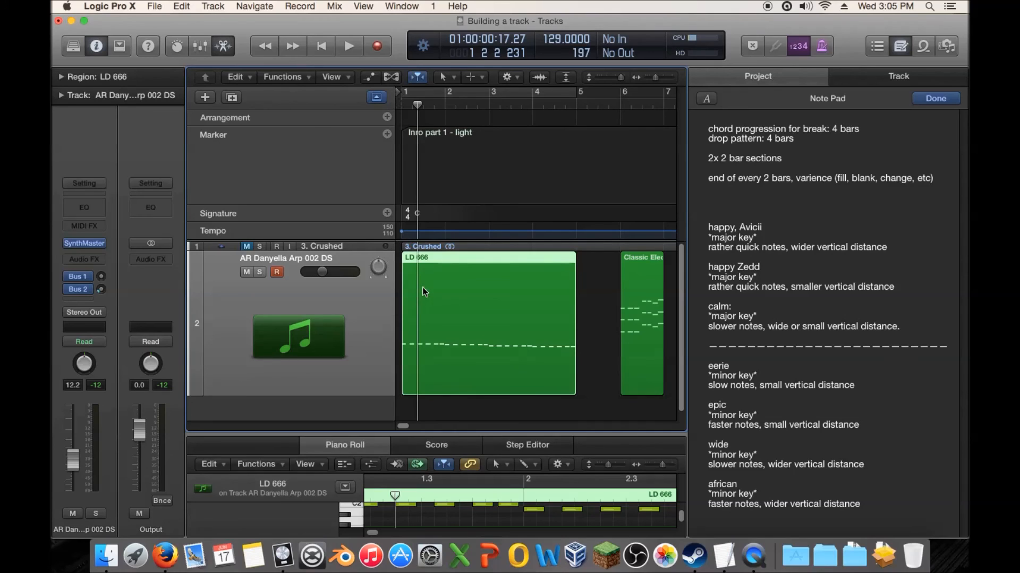
key(super+z)
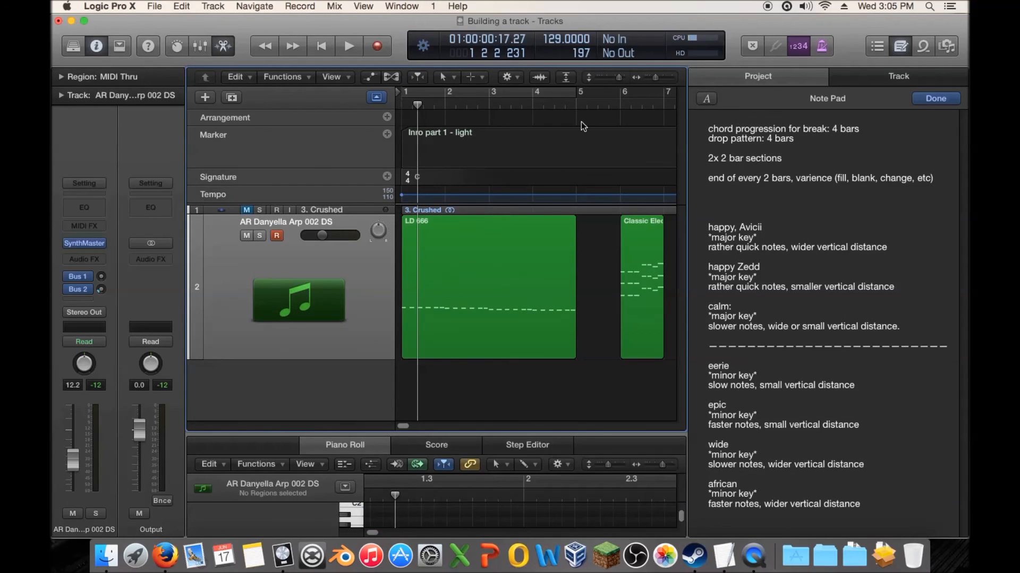
click(903, 49)
drag(939, 77, 935, 77)
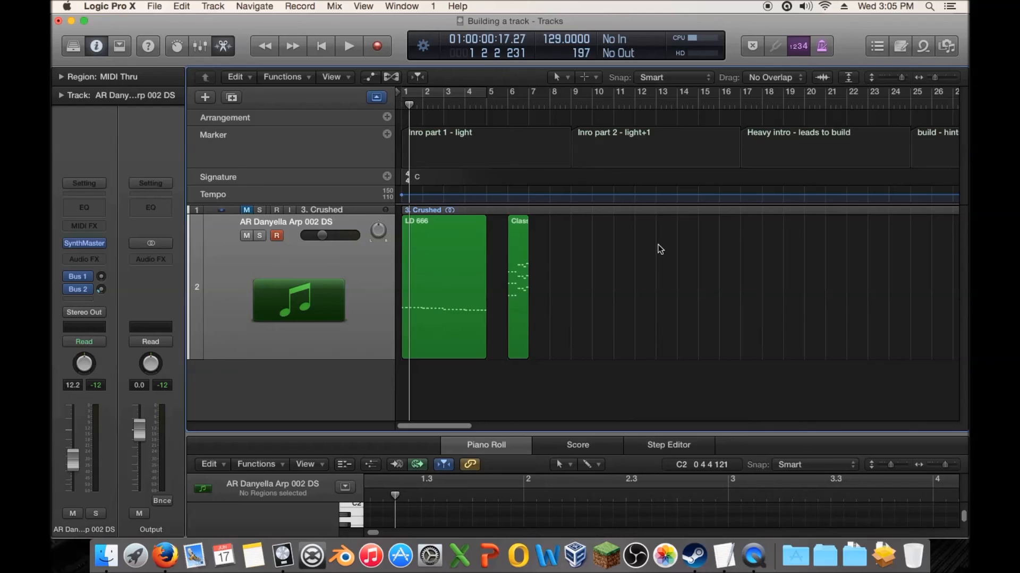
click(898, 46)
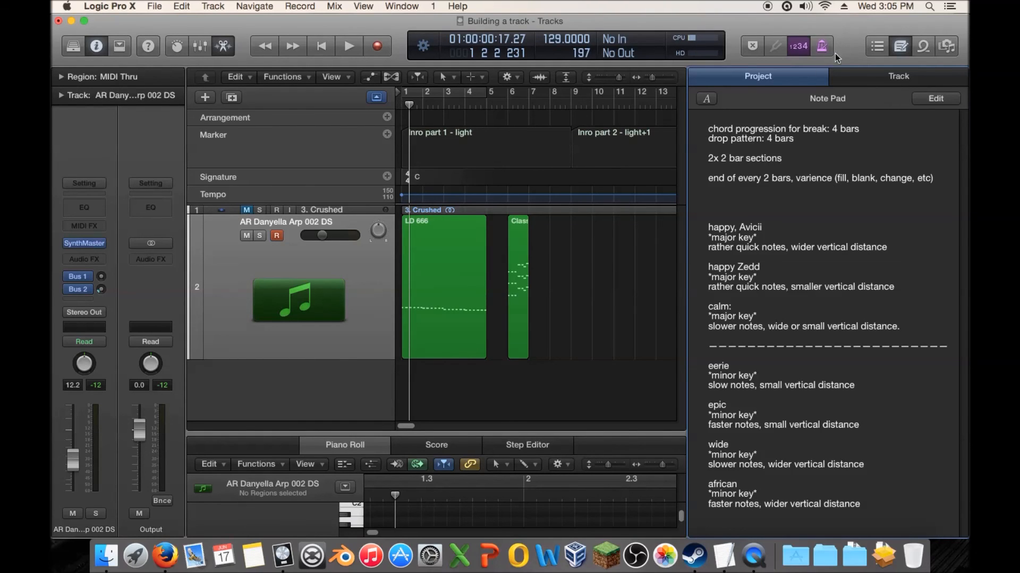
drag(652, 77, 642, 80)
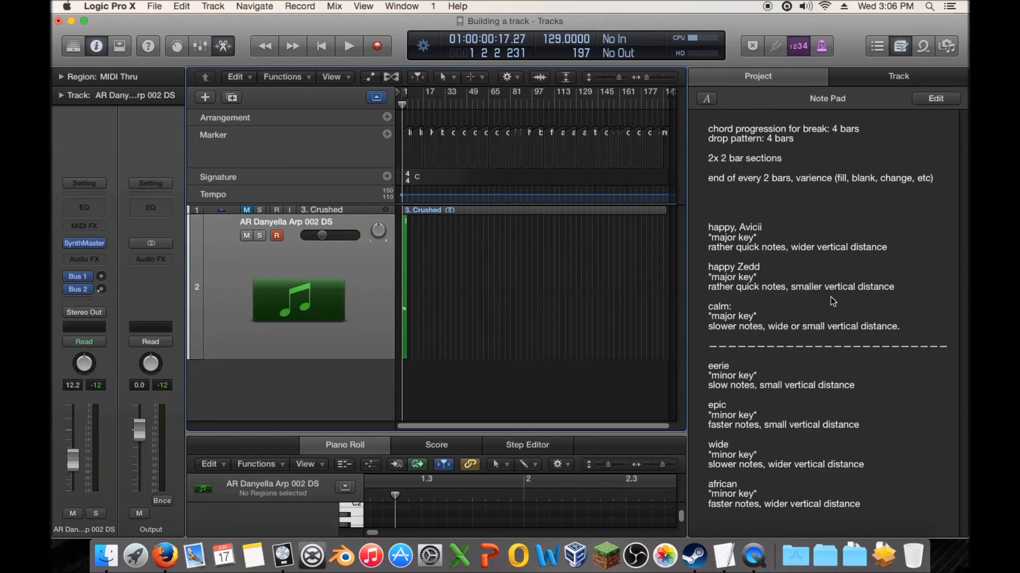
click(712, 270)
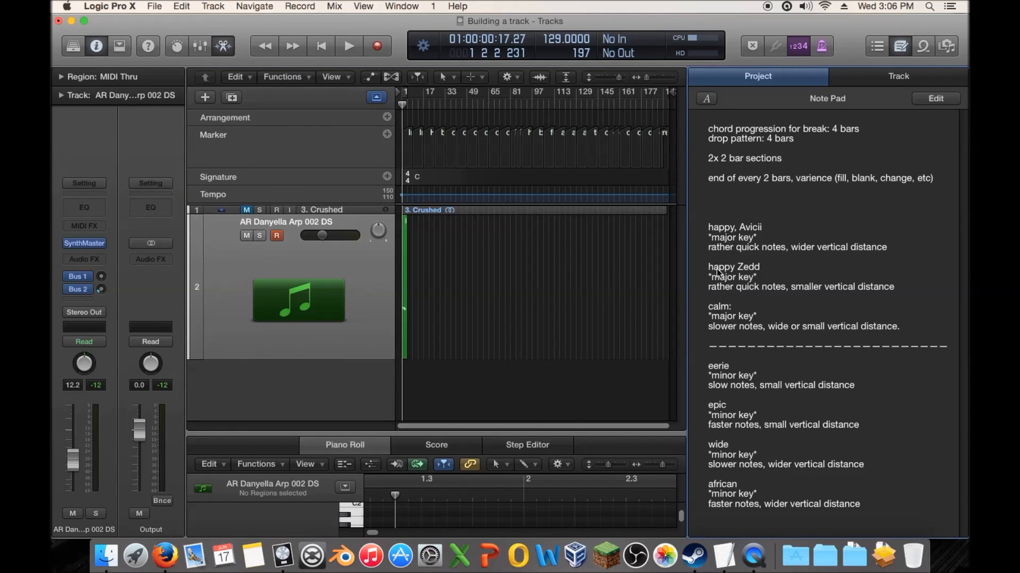